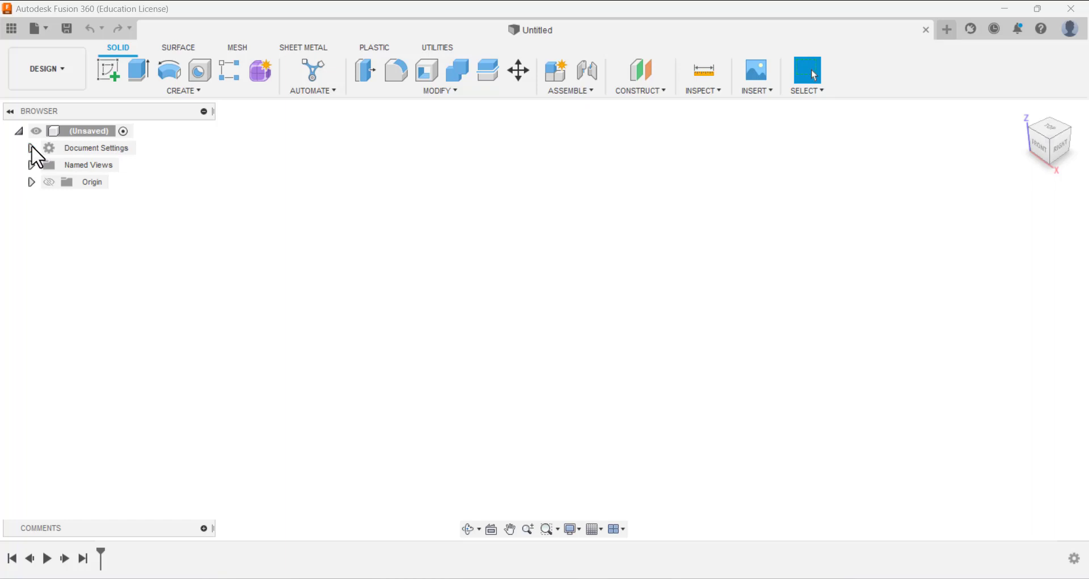
Change the design's unit type from millimetres to inches in Document Settings.
left_click(31, 147)
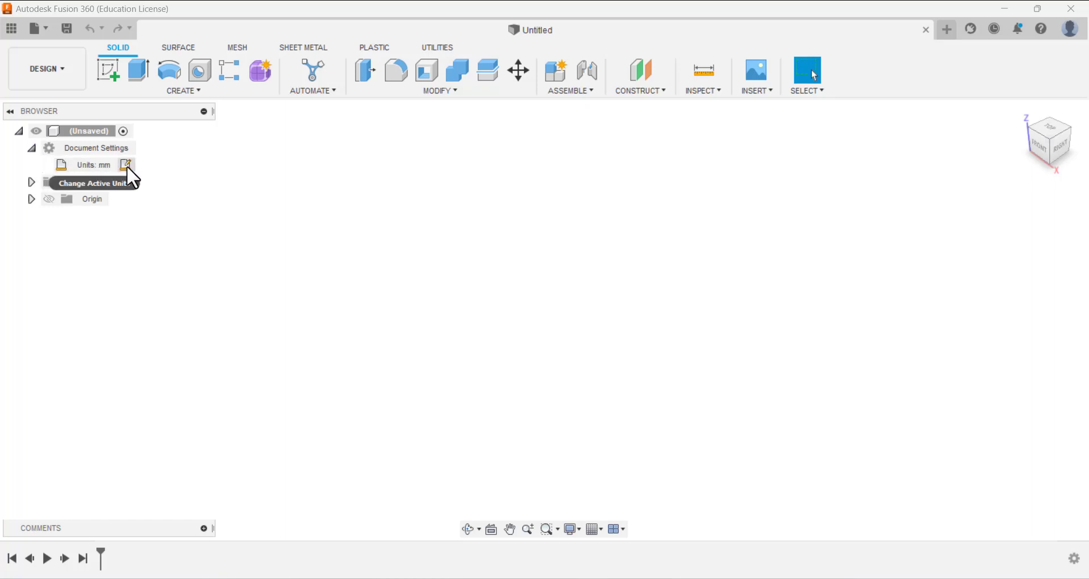
left_click(126, 165)
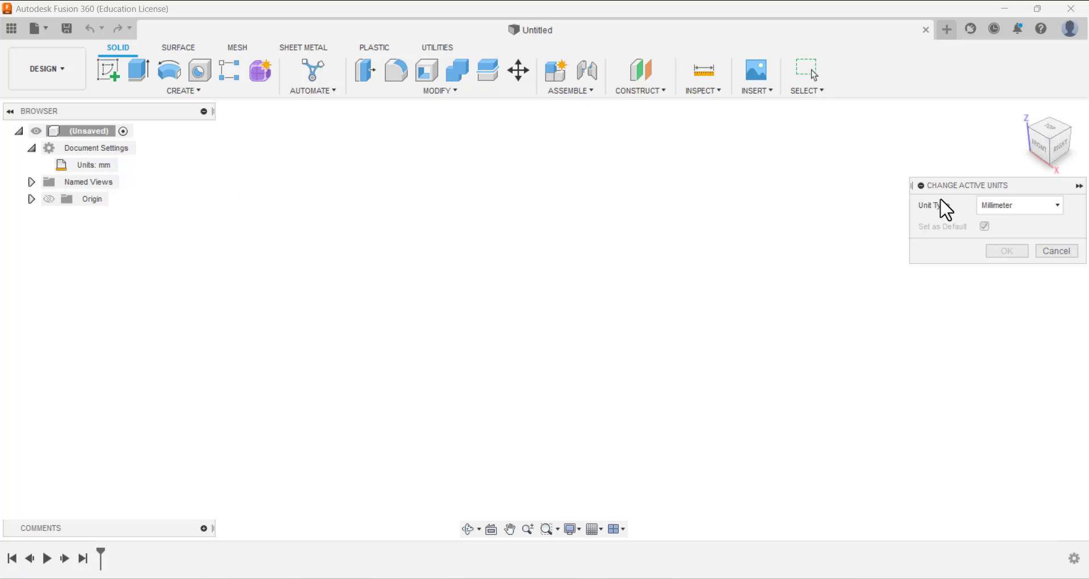
left_click(988, 205)
left_click(993, 270)
left_click(1002, 254)
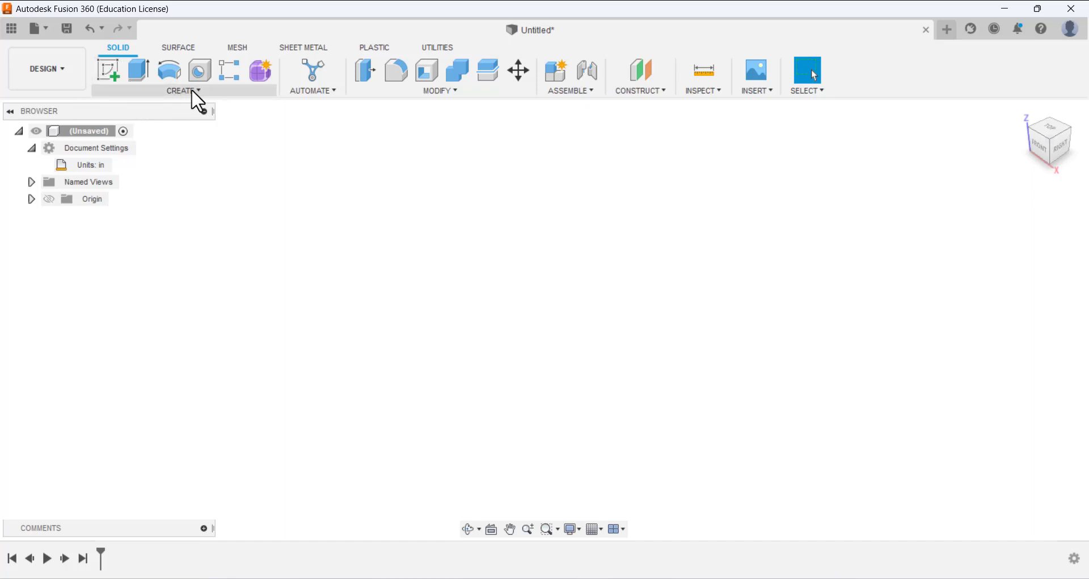
Start a sketch on the XZ front plane and view it straight from the front.
left_click(111, 72)
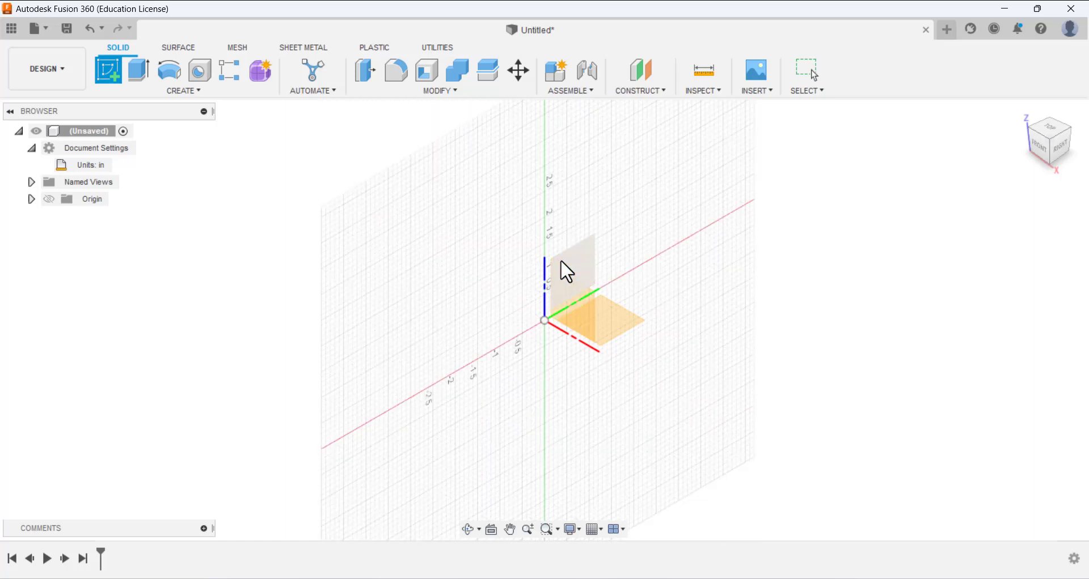
left_click(562, 264)
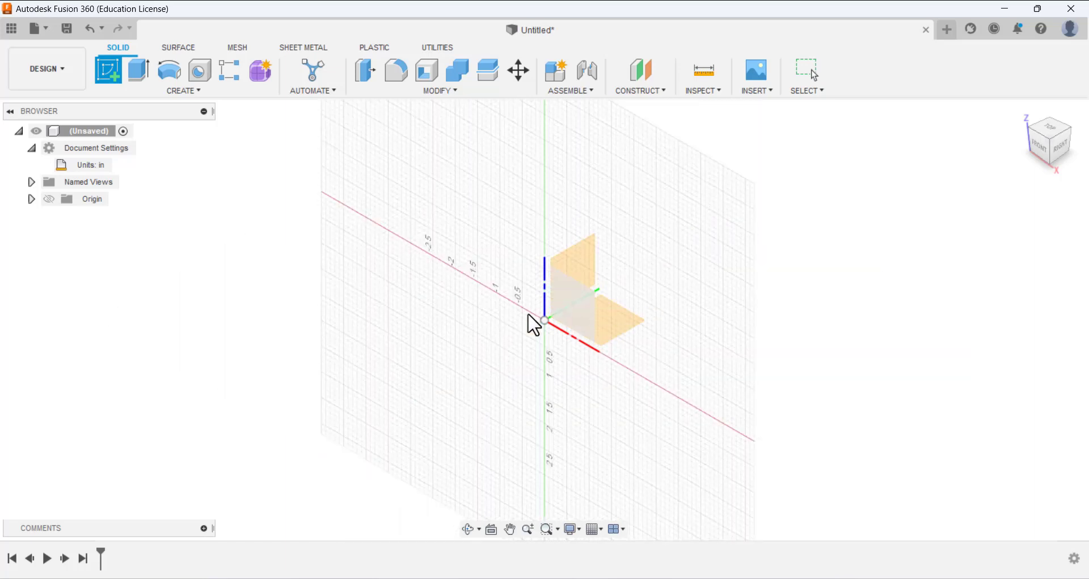
left_click(576, 296)
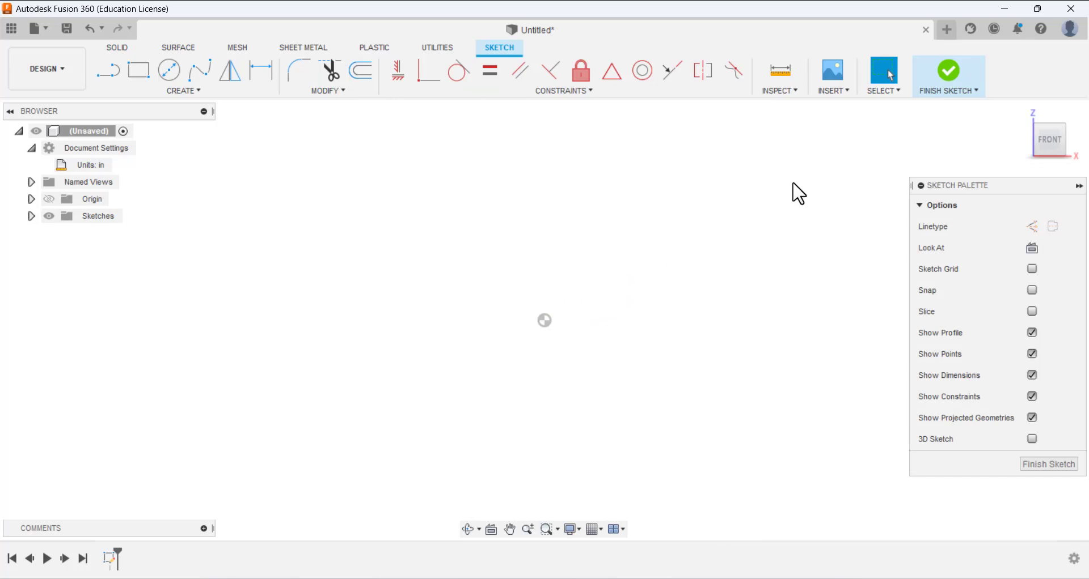
middle_click_drag(796, 180, 801, 156, "shift")
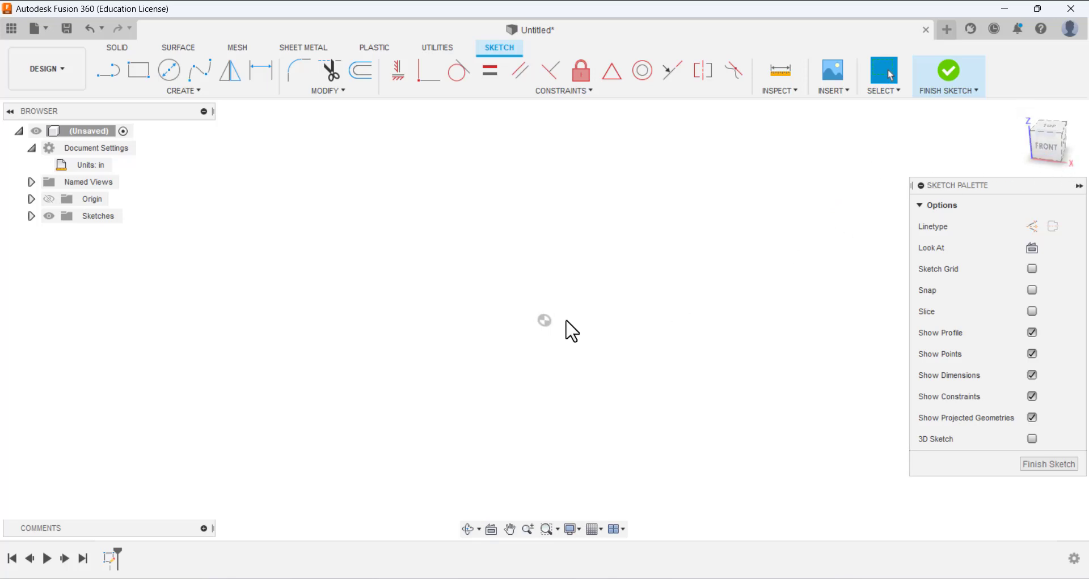
left_click(1048, 149)
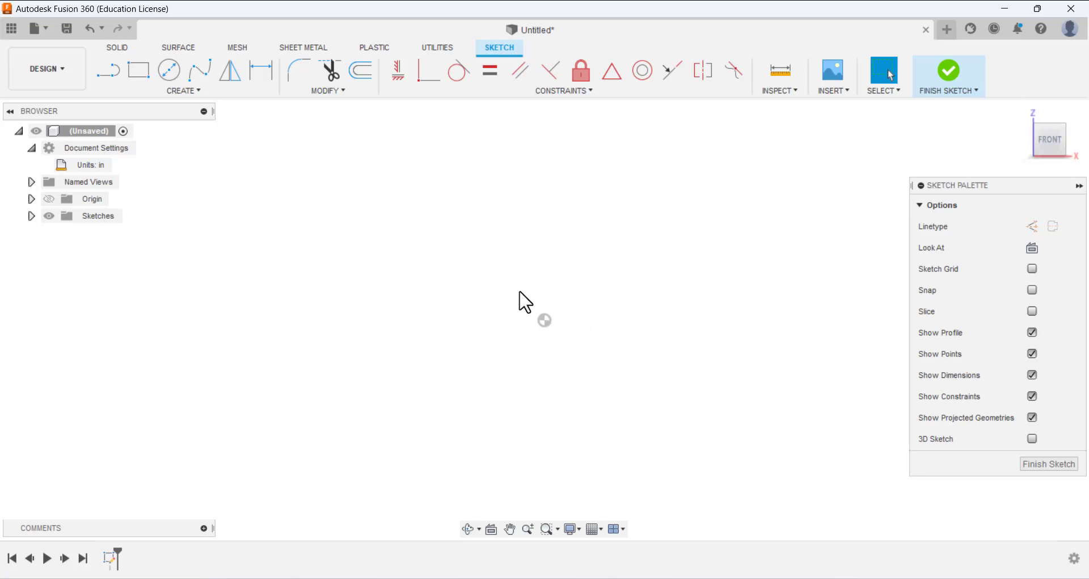
Draw a dashed vertical construction line rising straight up from the sketch origin.
left_click(101, 73)
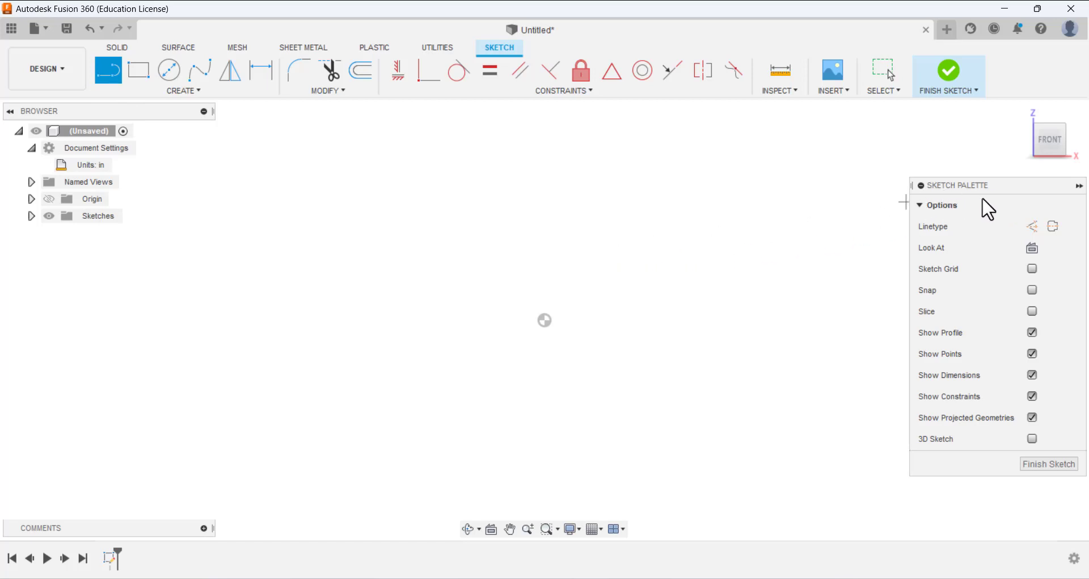
left_click(1031, 227)
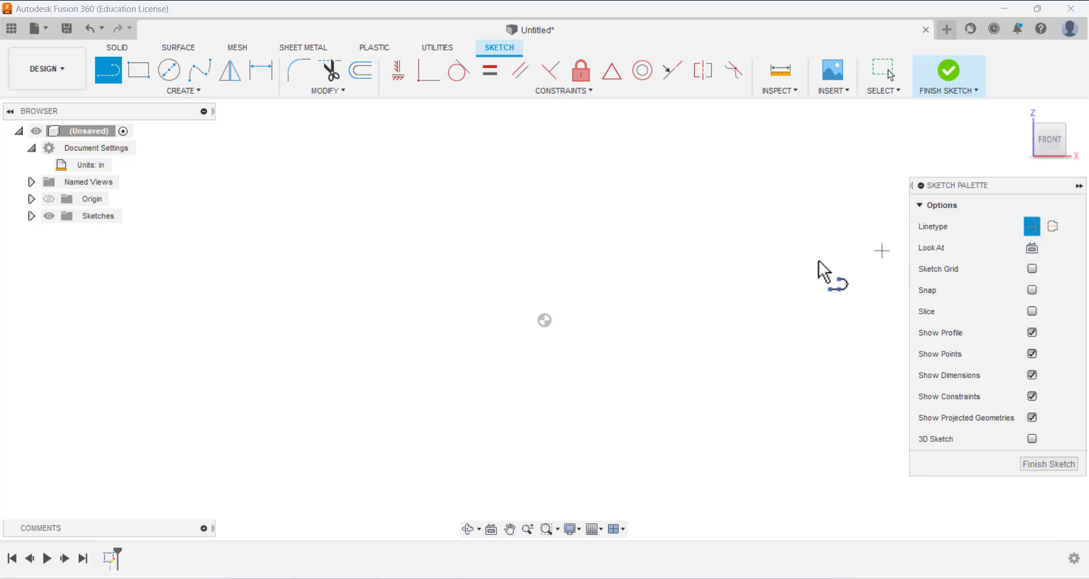
left_click(545, 321)
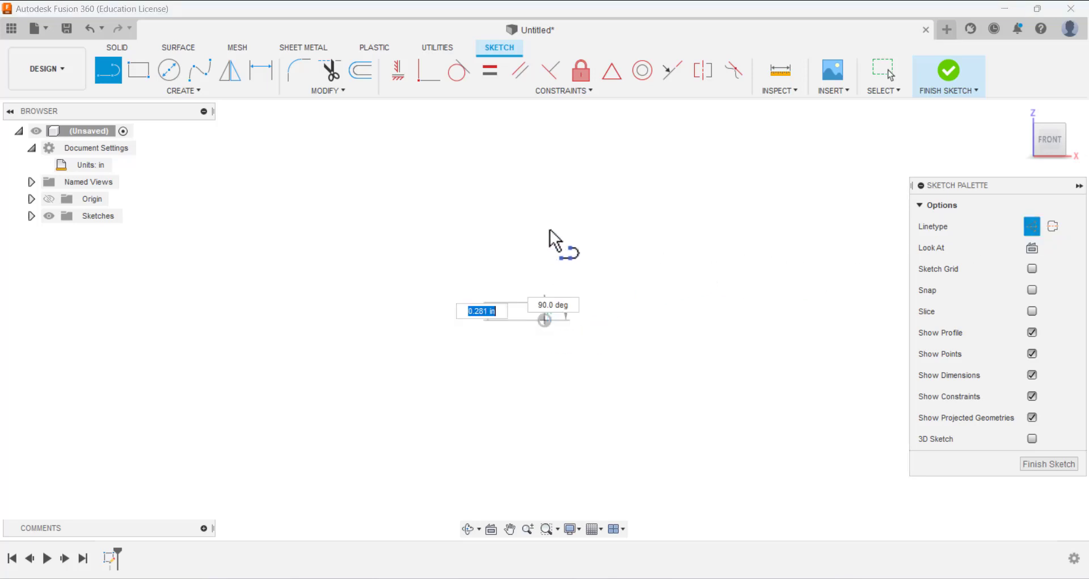
left_click(545, 153)
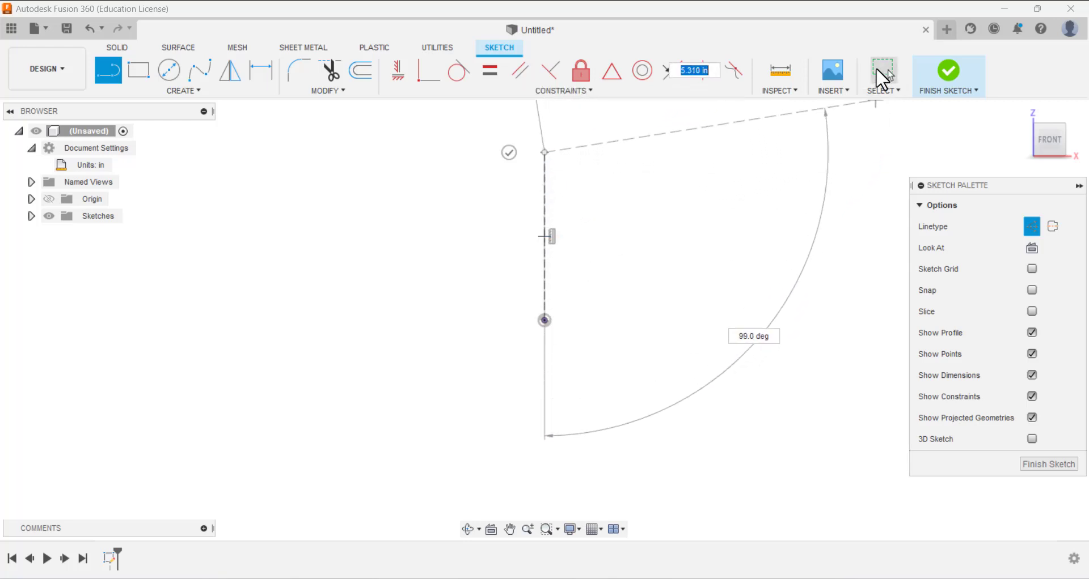
left_click(878, 69)
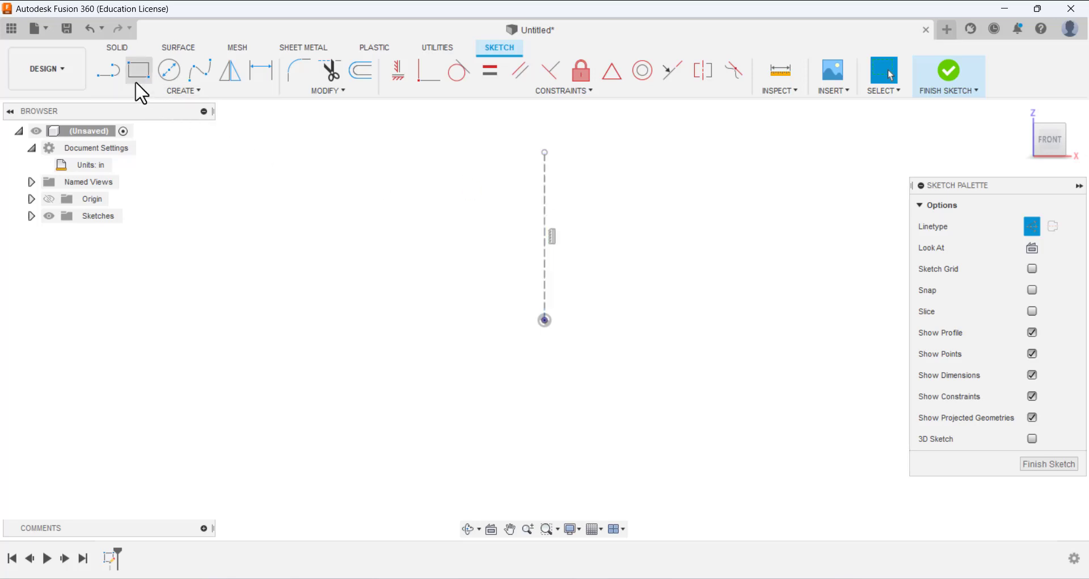
With solid lines, draw the outline's left edge, angled shoulder and short vertical edge above it.
left_click(109, 72)
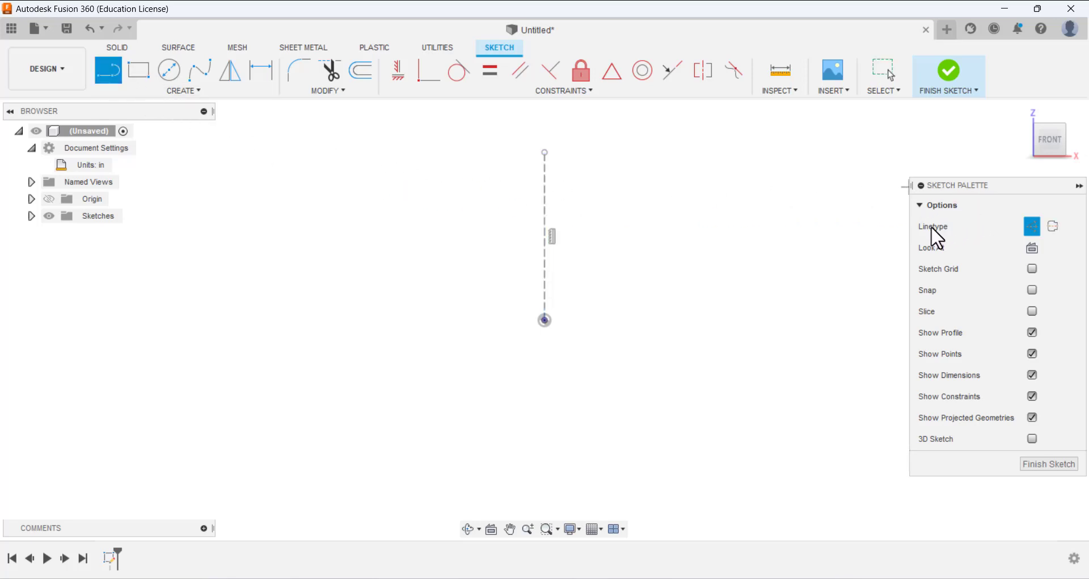
left_click(1031, 227)
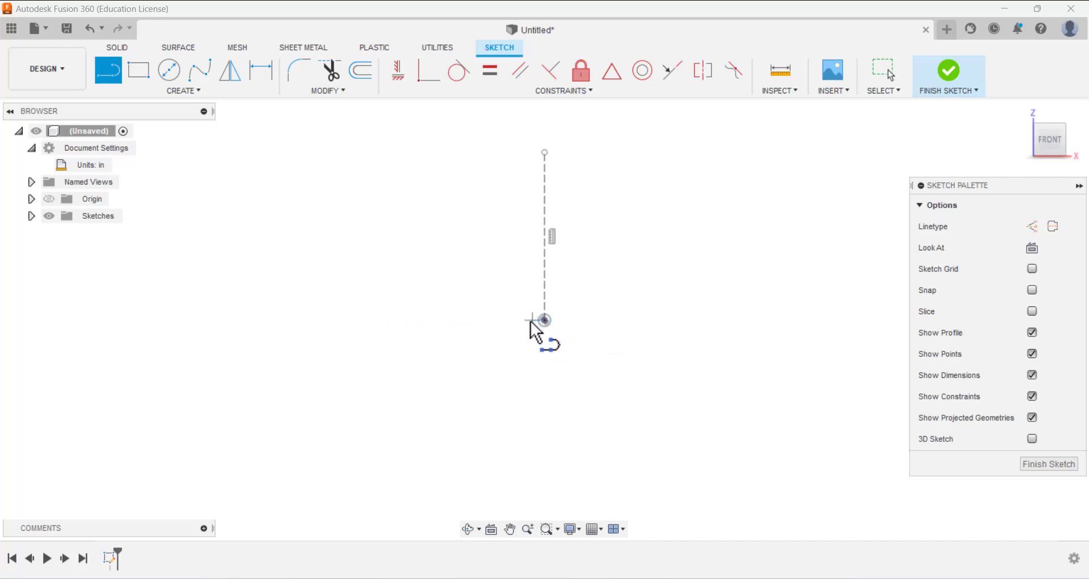
left_click(377, 321)
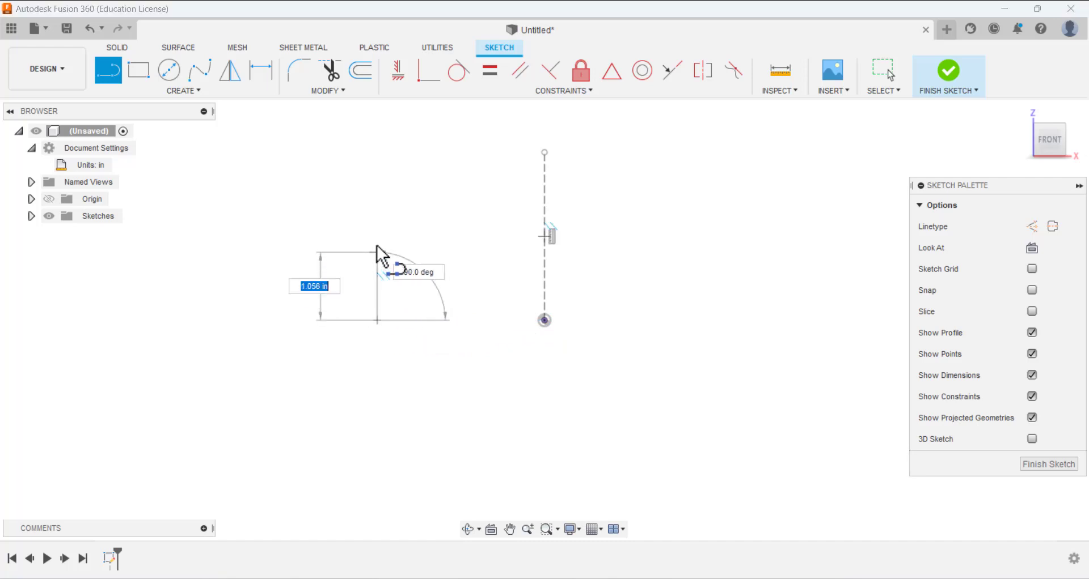
left_click_drag(376, 220, 376, 205)
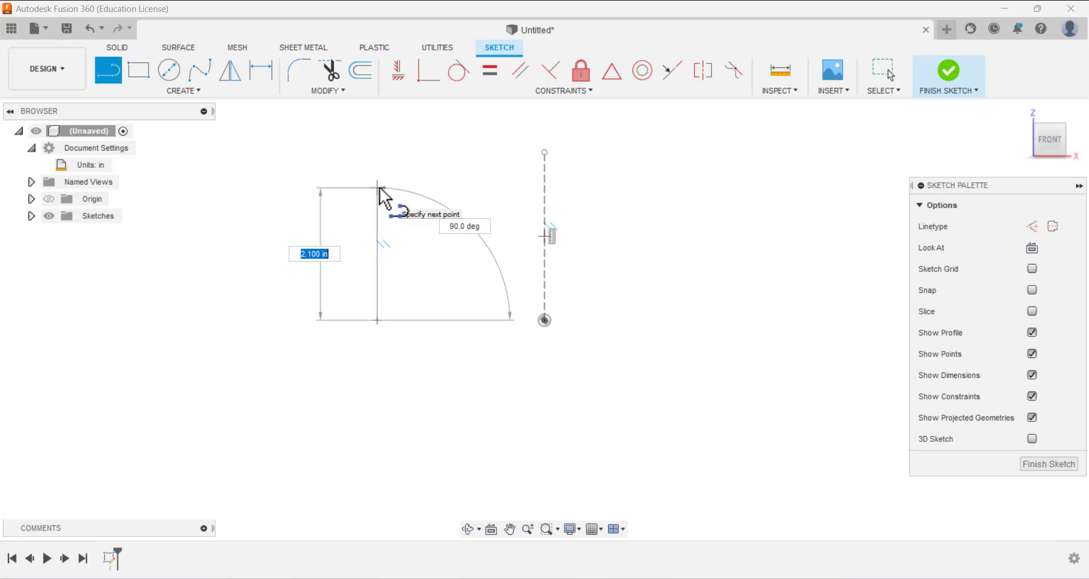
left_click(377, 188)
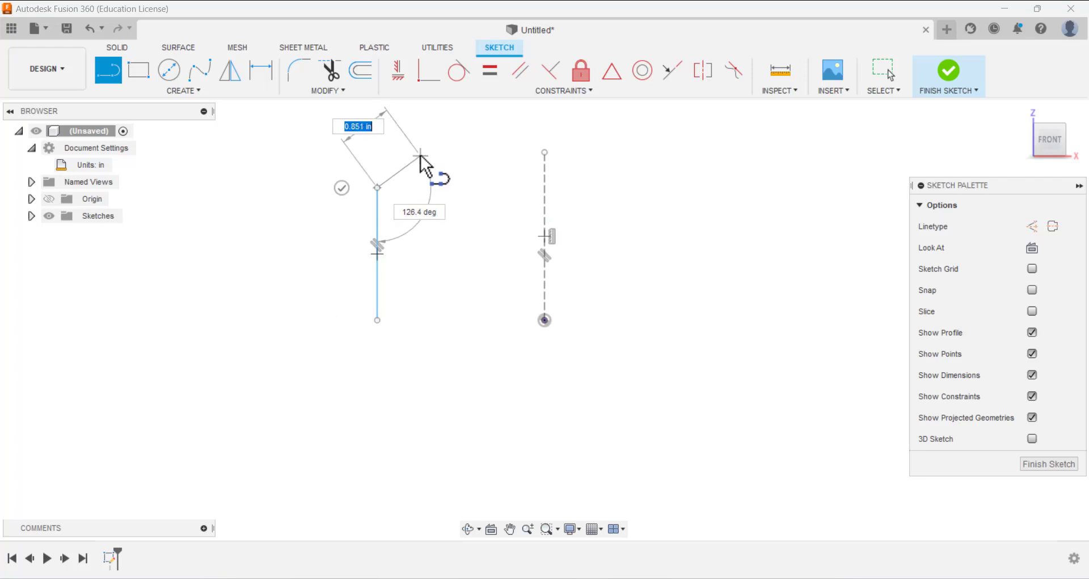
left_click(420, 155)
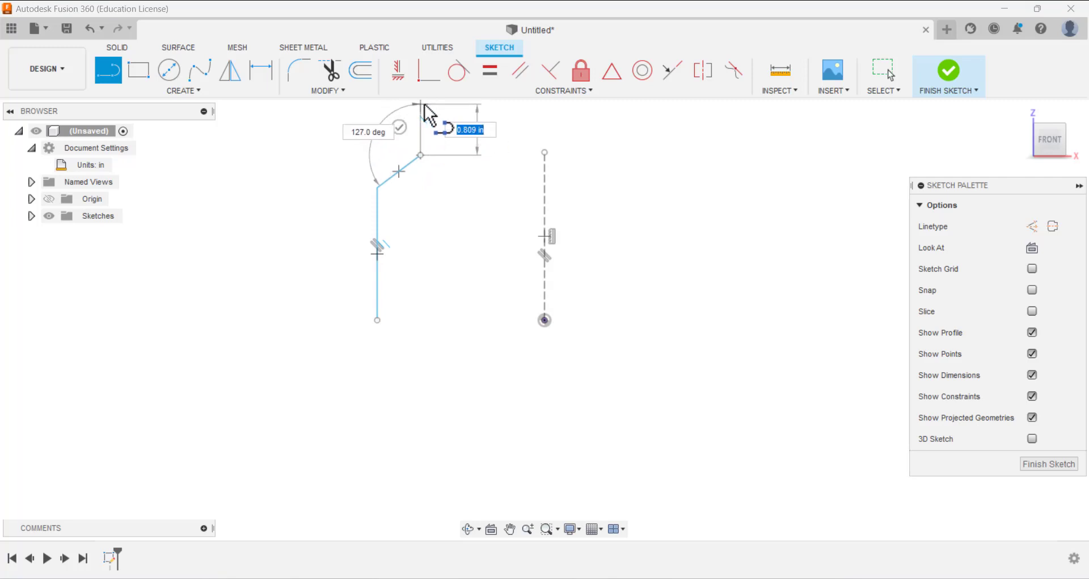
left_click(422, 111)
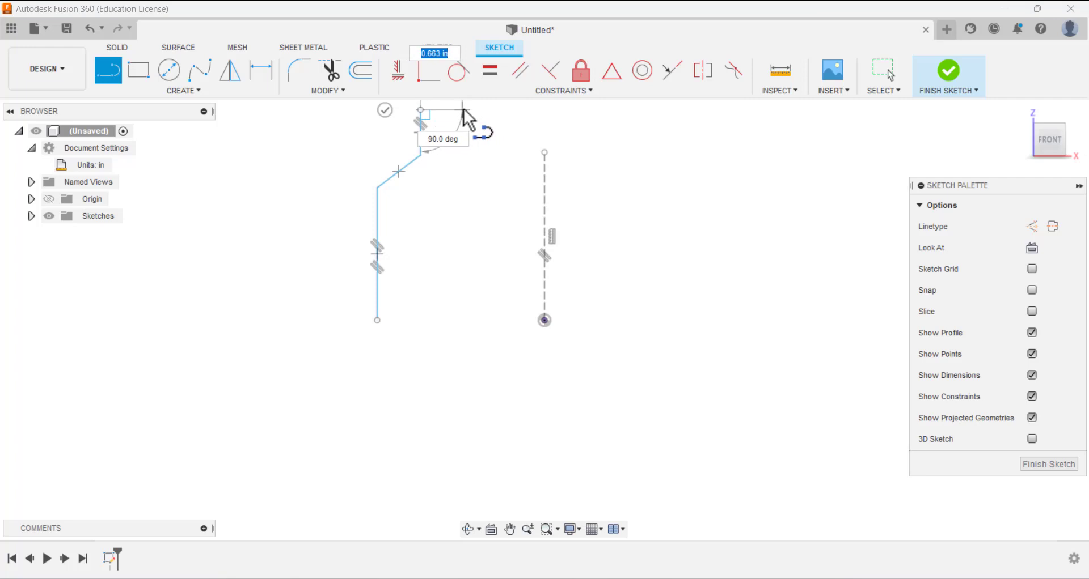
Complete the raised tab and step to the centreline, then close the base back to the origin.
left_click(462, 110)
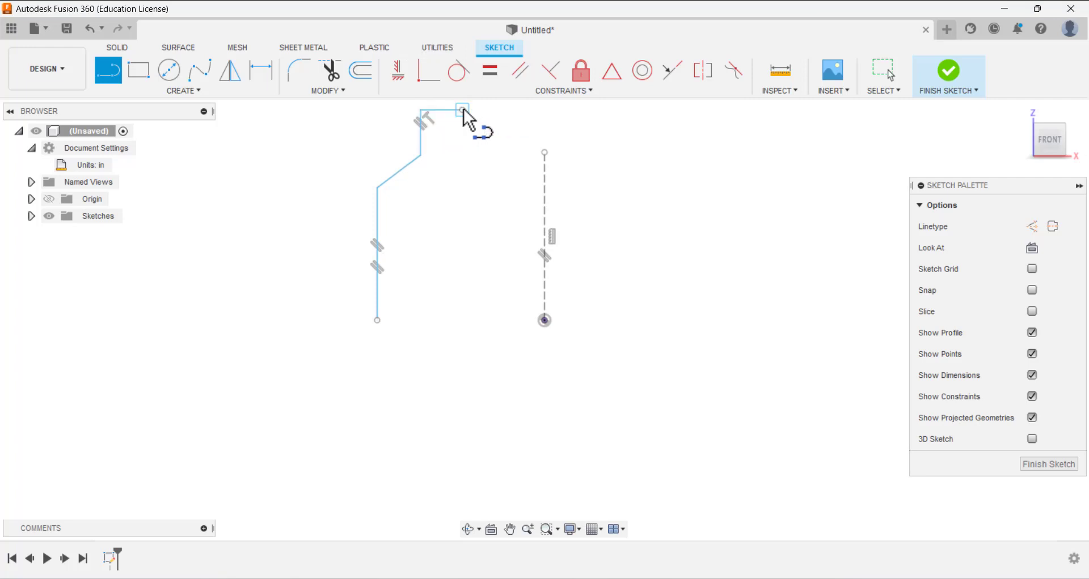
left_click(463, 155)
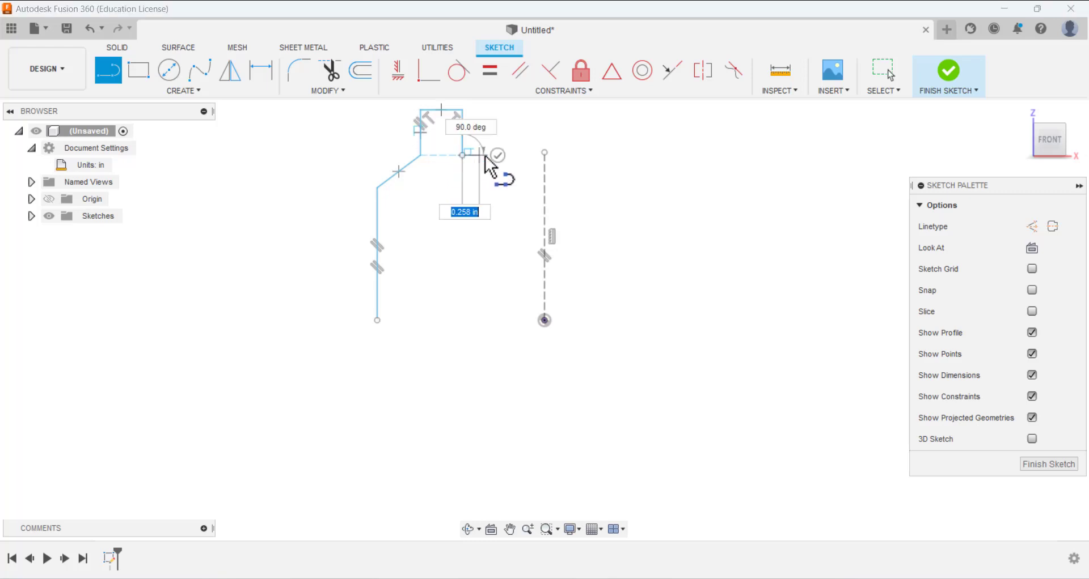
left_click(545, 161)
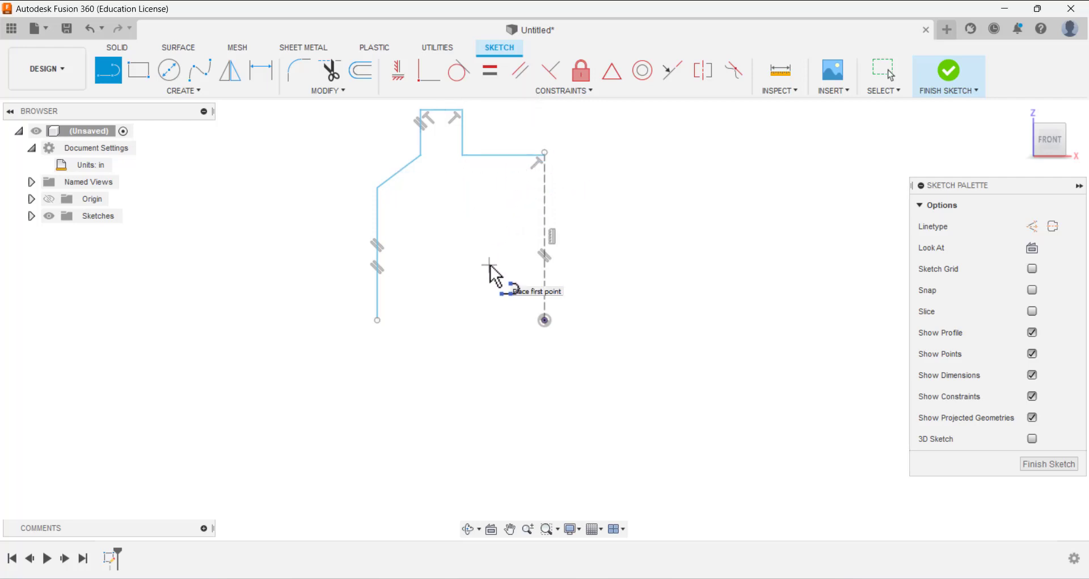
left_click(378, 321)
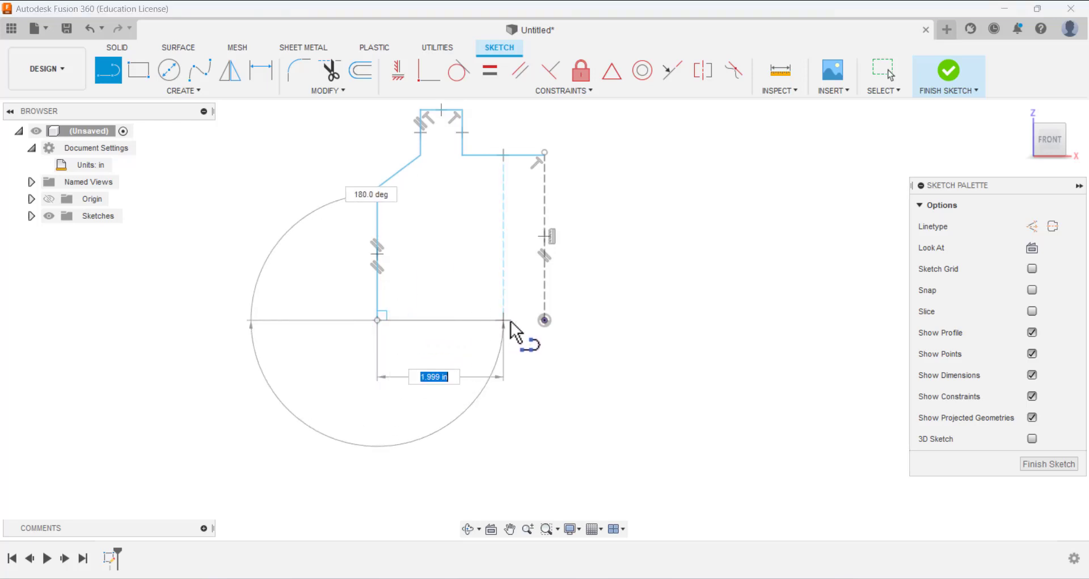
left_click(544, 321)
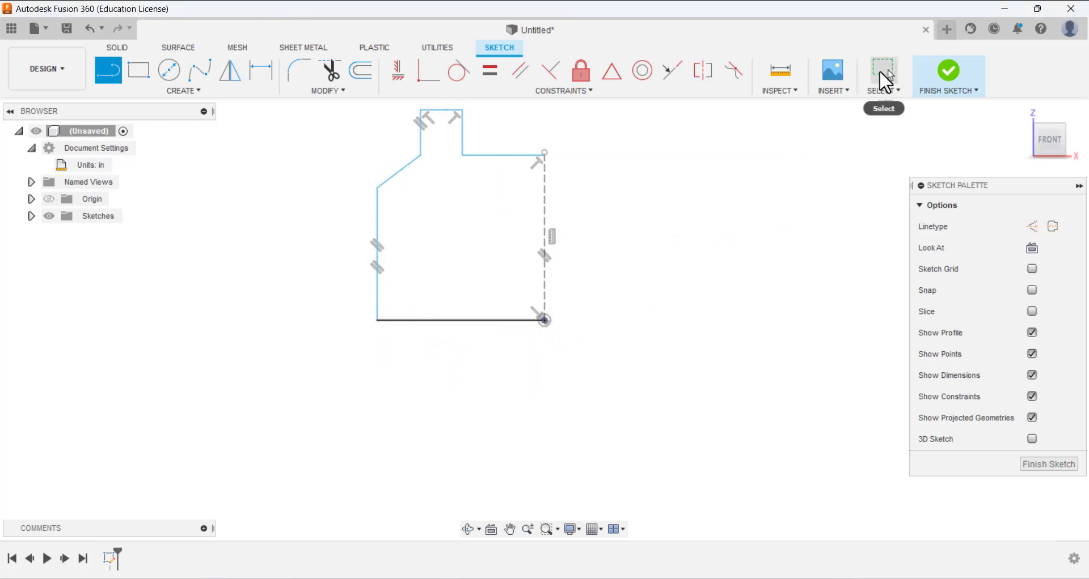
left_click(886, 70)
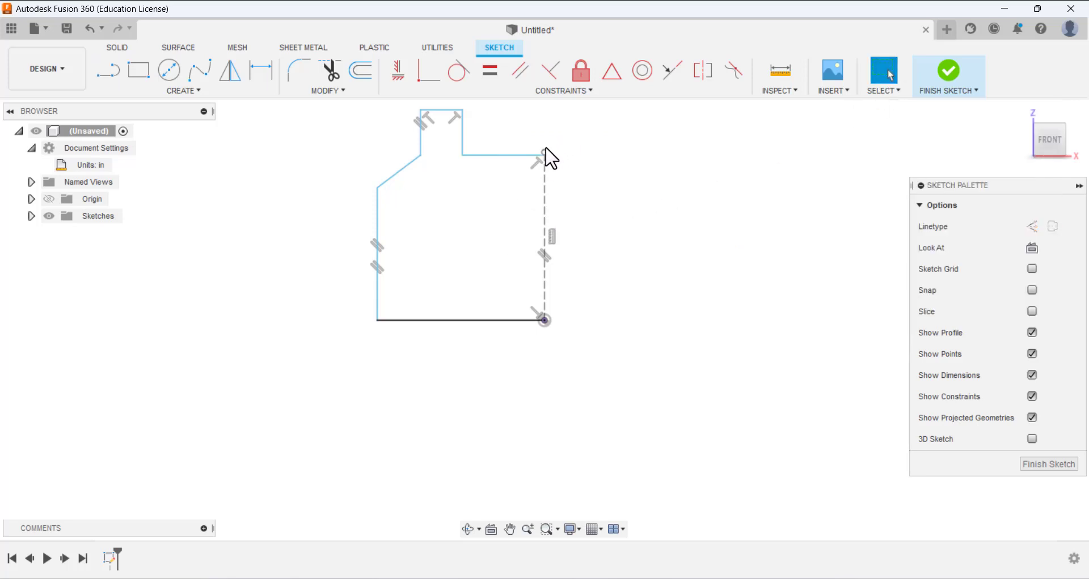
Stretch the construction line's top end further upward.
left_click_drag(546, 151, 544, 114)
scroll(454, 224, "down", 1)
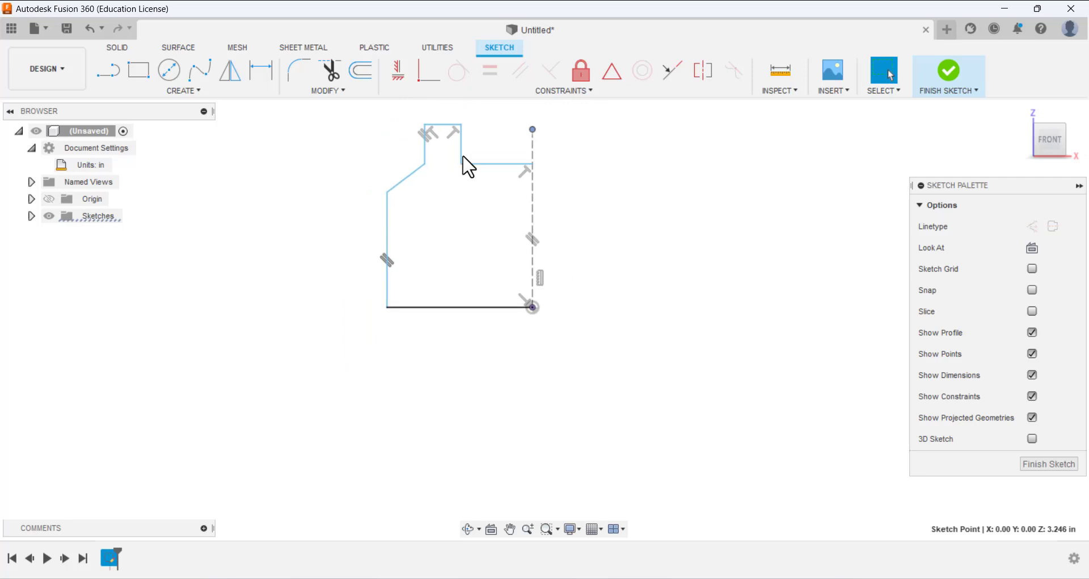
scroll(476, 144, "up", 3)
scroll(479, 141, "down", 2)
scroll(479, 141, "up", 2)
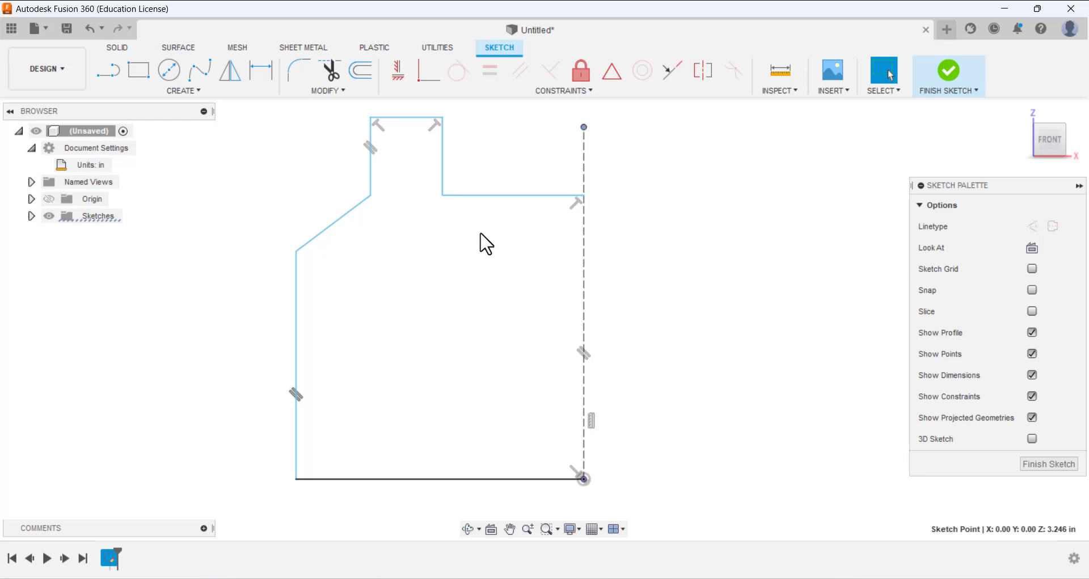
scroll(486, 244, "down", 3)
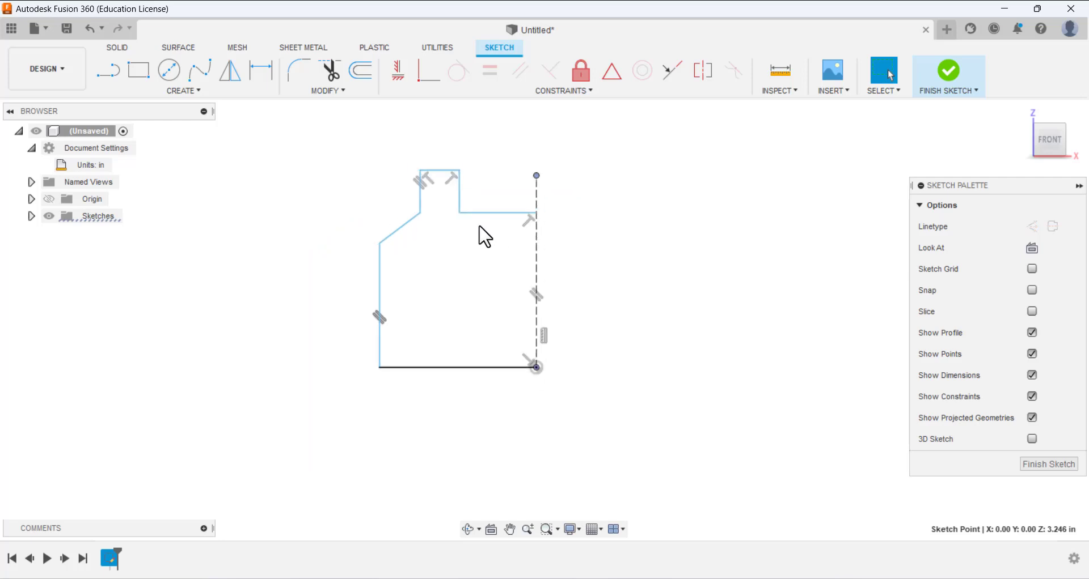
Add a trial base dimension of 3, then undo the dimensions and reshape the top notch.
left_click(261, 71)
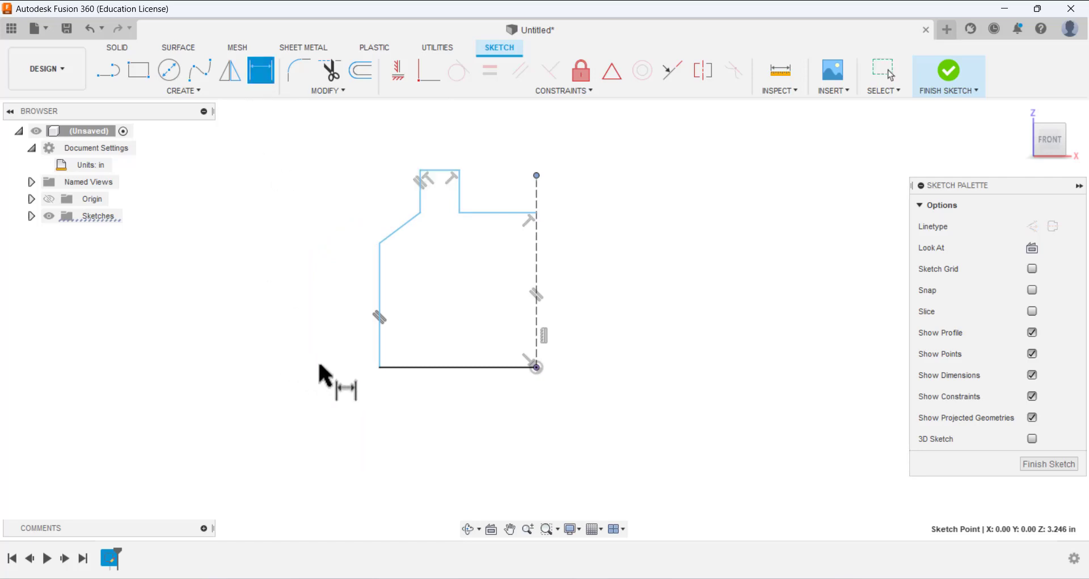
left_click(379, 345)
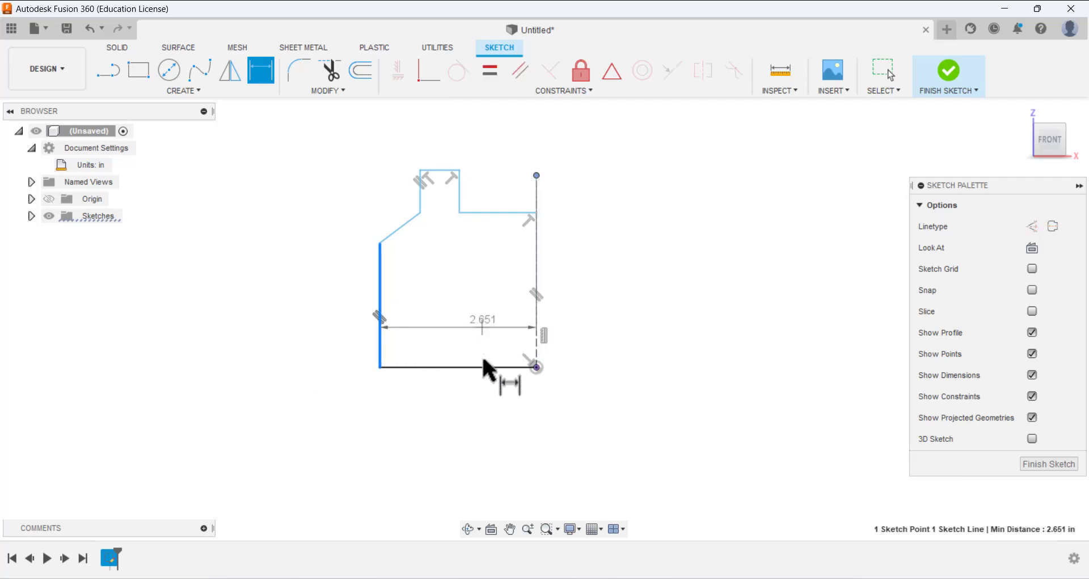
left_click(470, 428)
type("3.5/2")
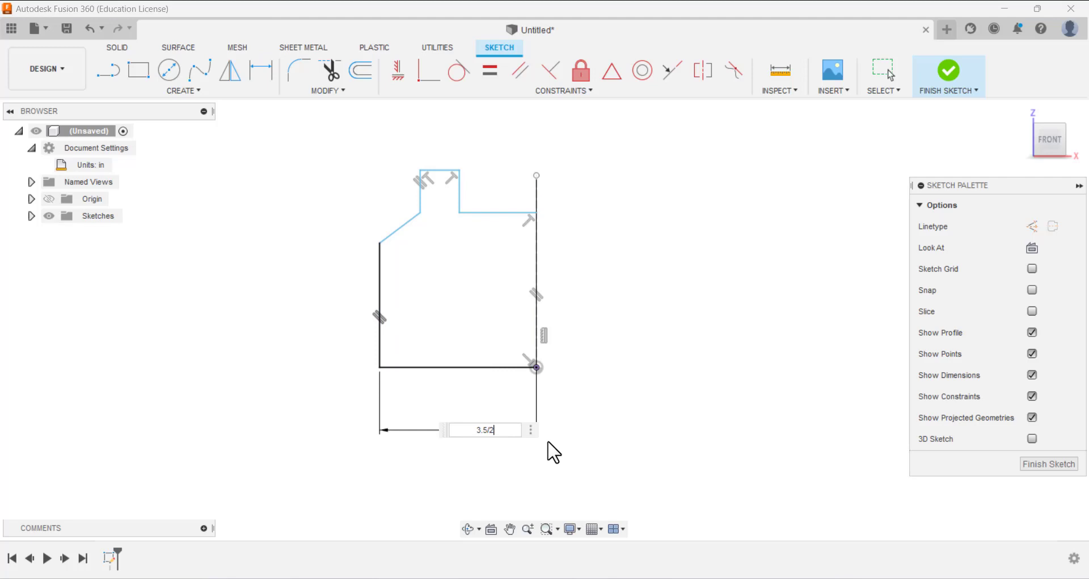
key("Return")
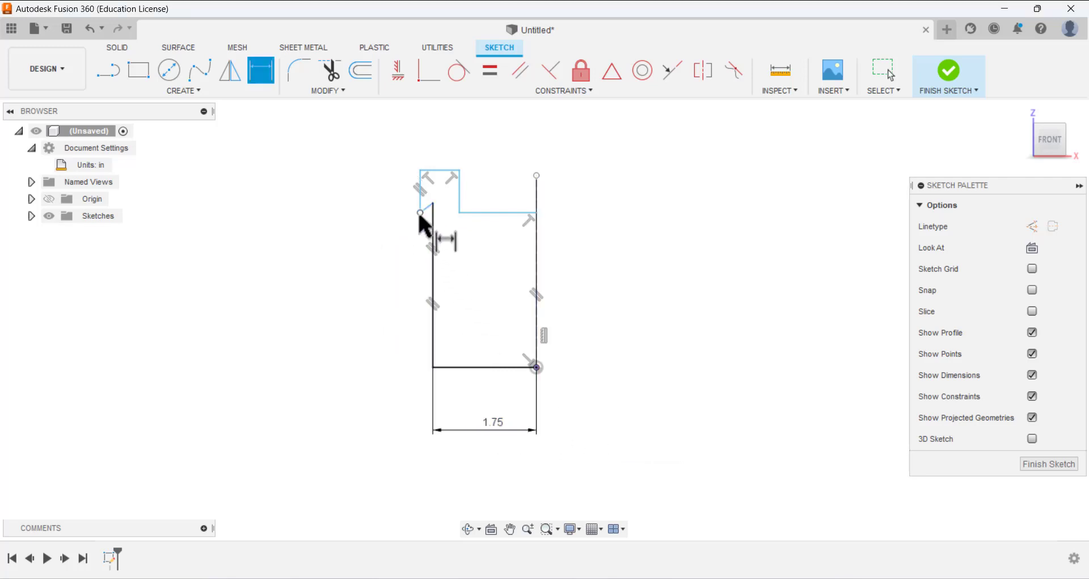
left_click(882, 69)
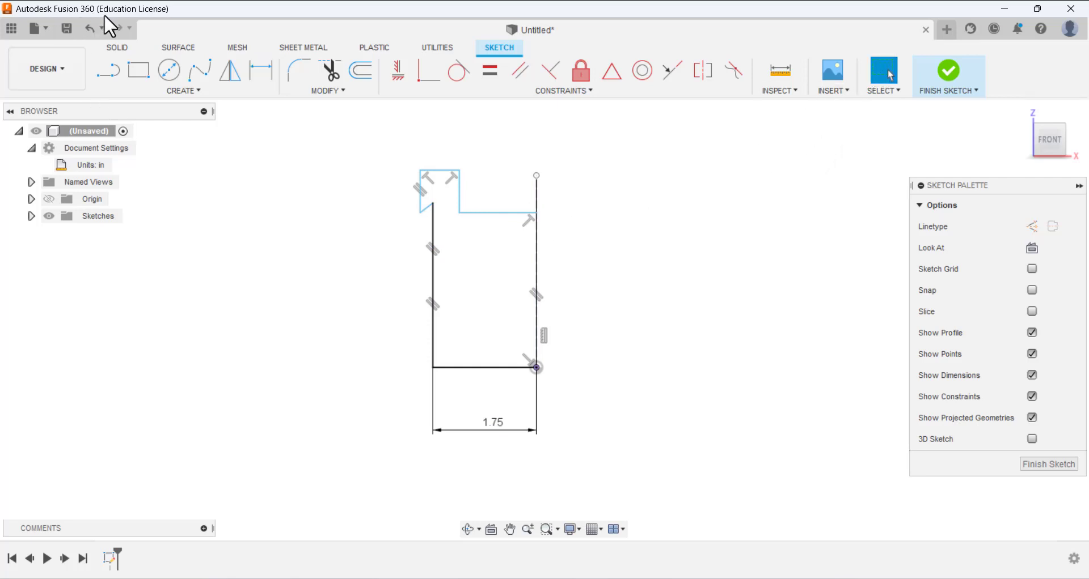
left_click(92, 25)
left_click(92, 25)
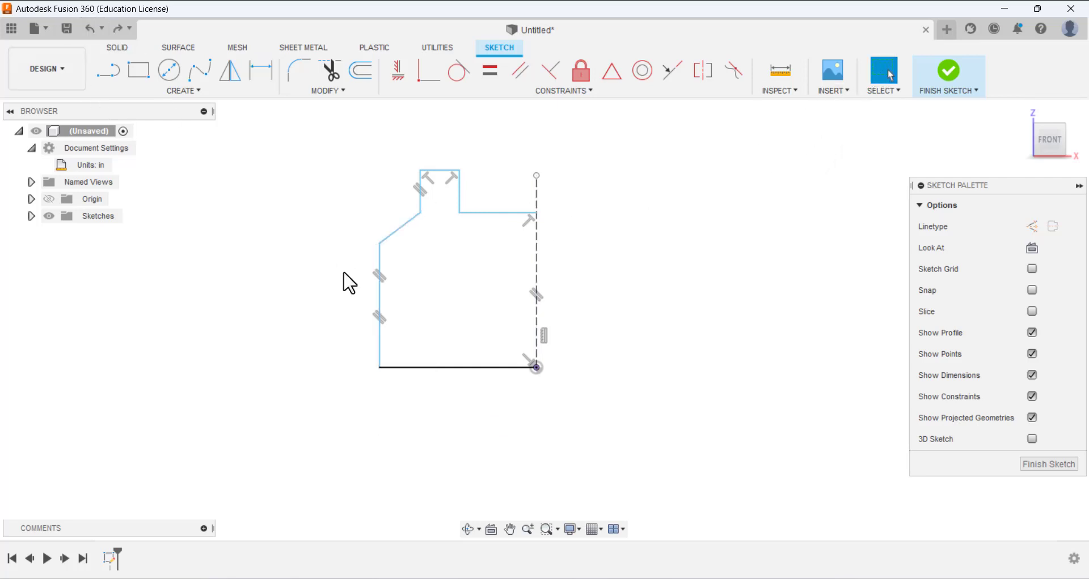
left_click_drag(460, 214, 505, 214)
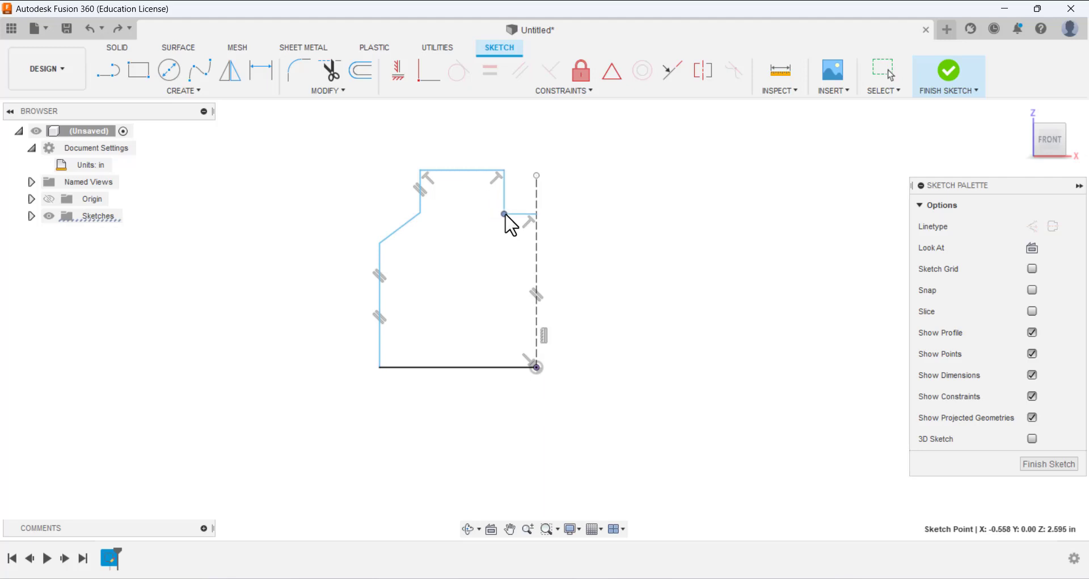
left_click_drag(422, 215, 479, 209)
Dimension the base width as 3.5/2 (1.75 in) and place it below the sketch.
left_click(261, 72)
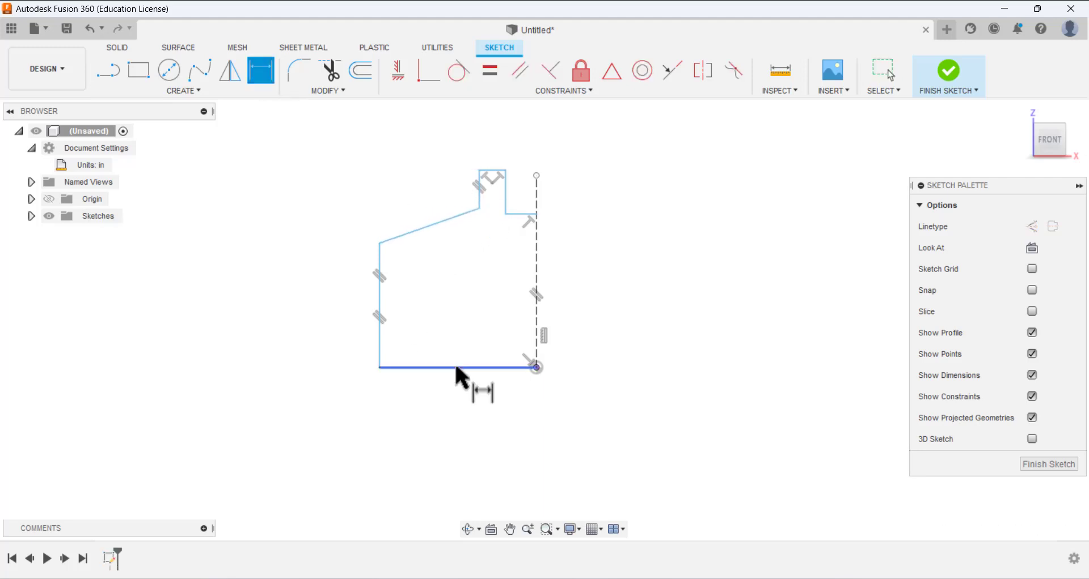
left_click(458, 367)
left_click(461, 397)
type("3.5")
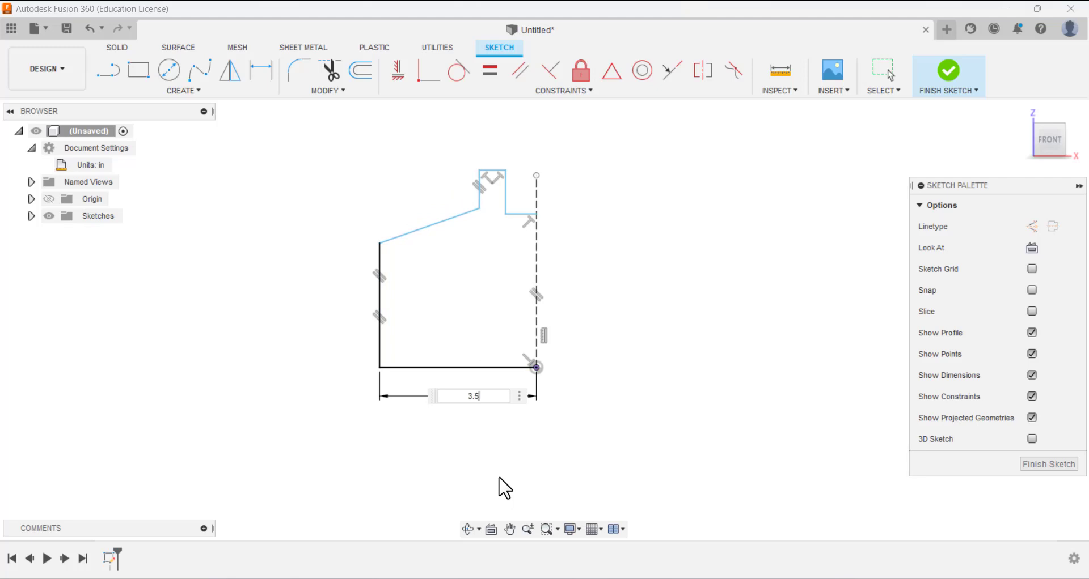
type("/2")
key("Return")
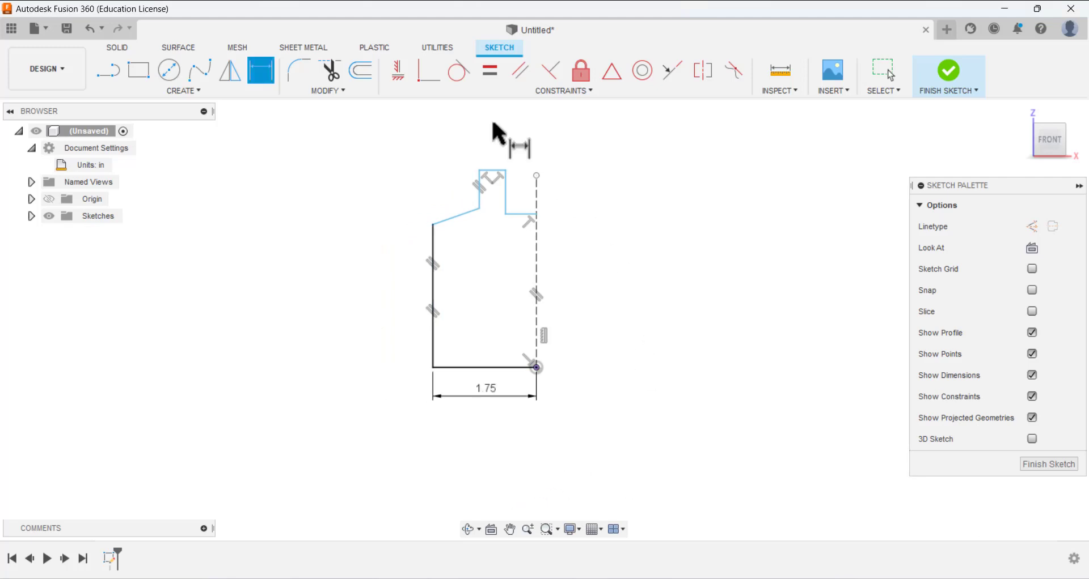
scroll(482, 154, "up", 3)
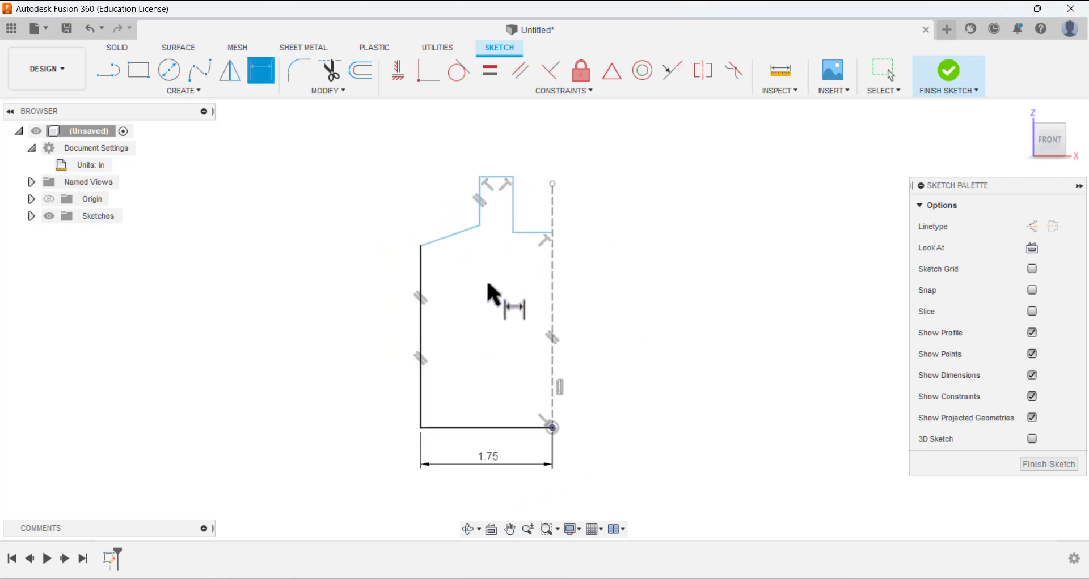
left_click_drag(494, 471, 491, 493)
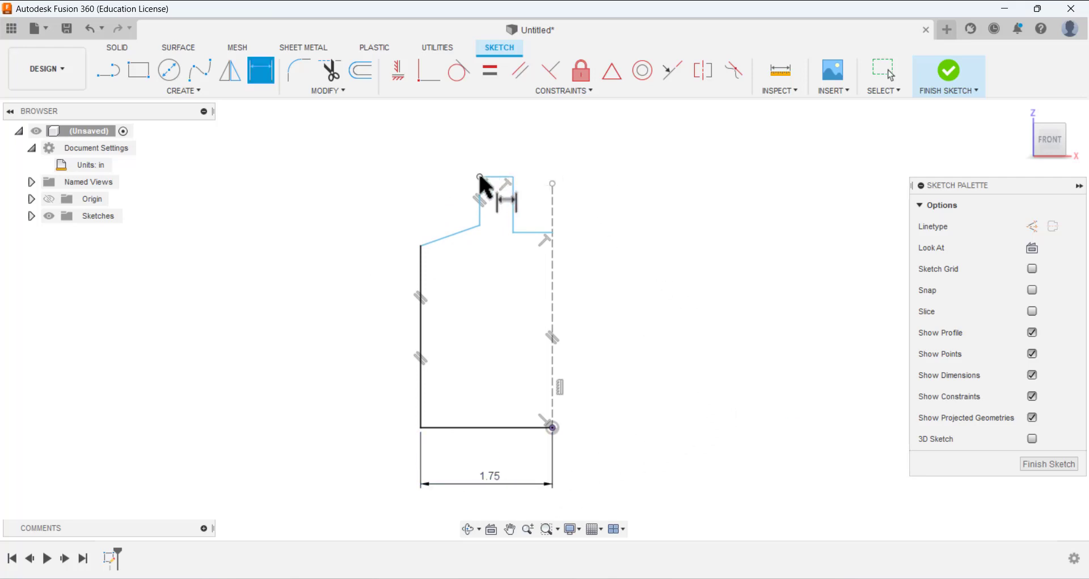
Dimension the overall height to 3.5 in and the channel depth to 1.25 in.
left_click(493, 178)
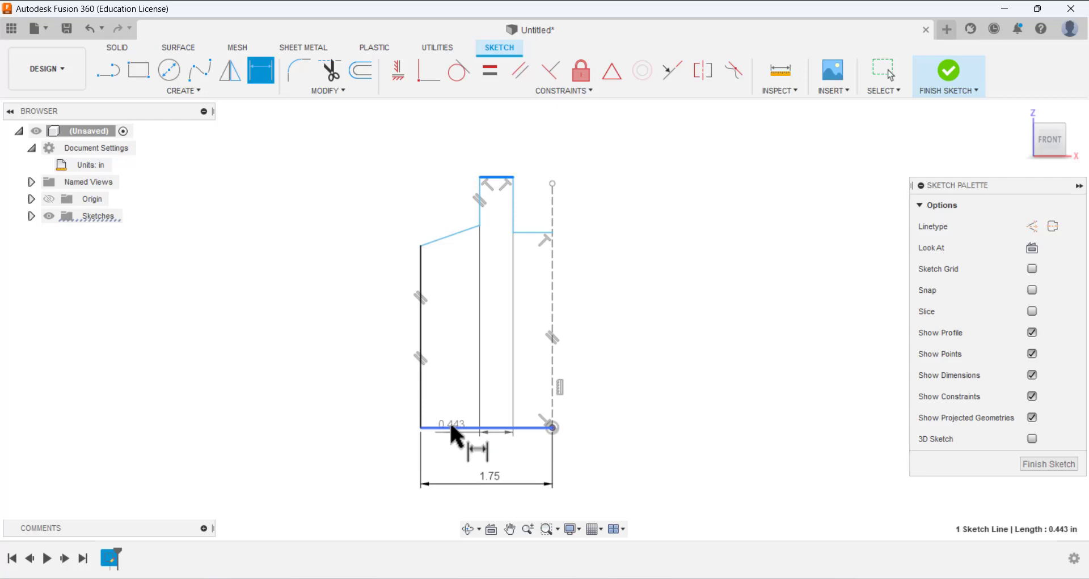
left_click(454, 428)
left_click(287, 353)
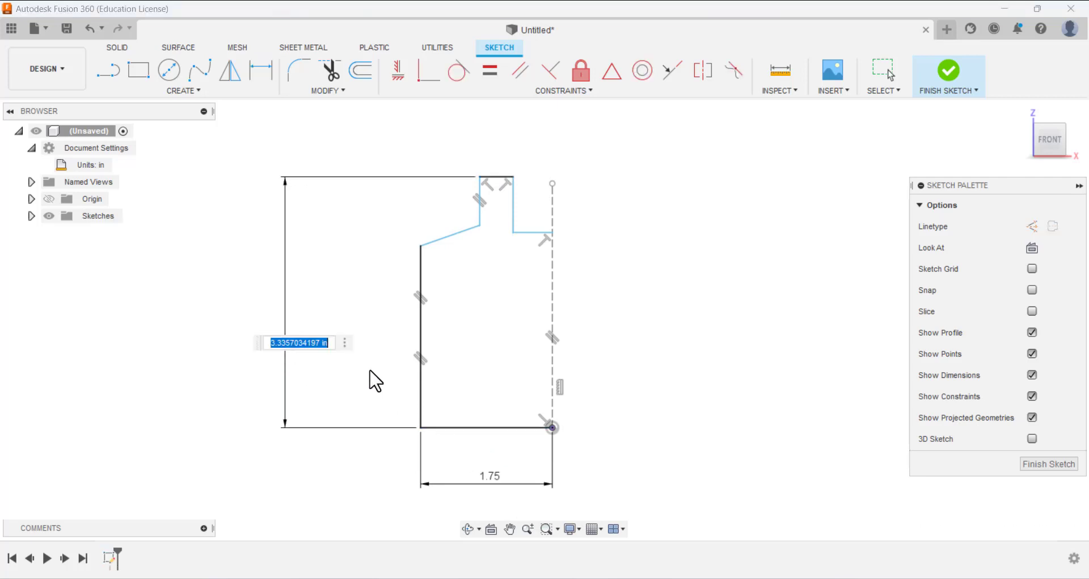
type("3.5")
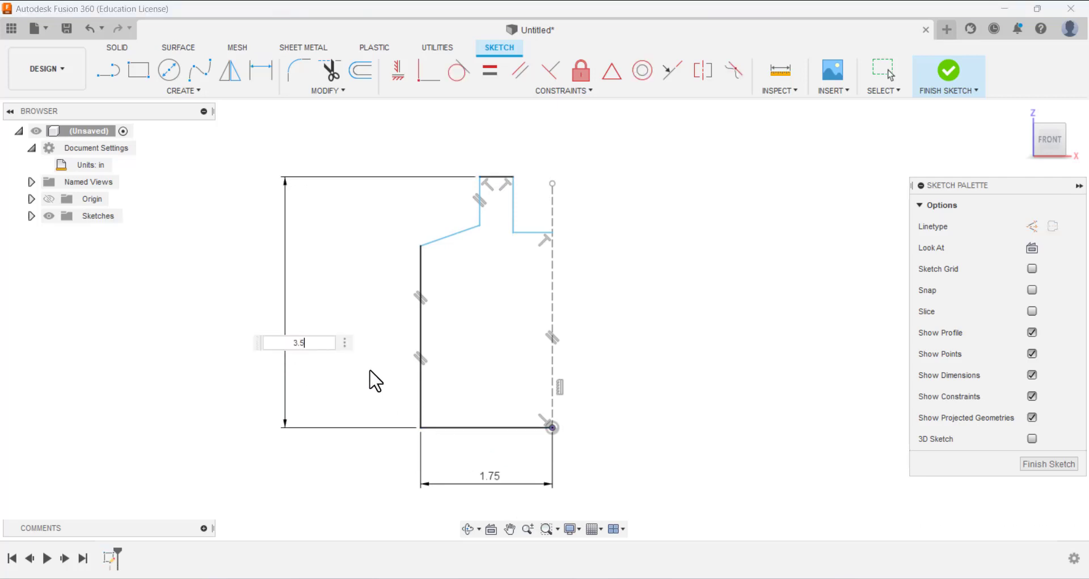
key("Return")
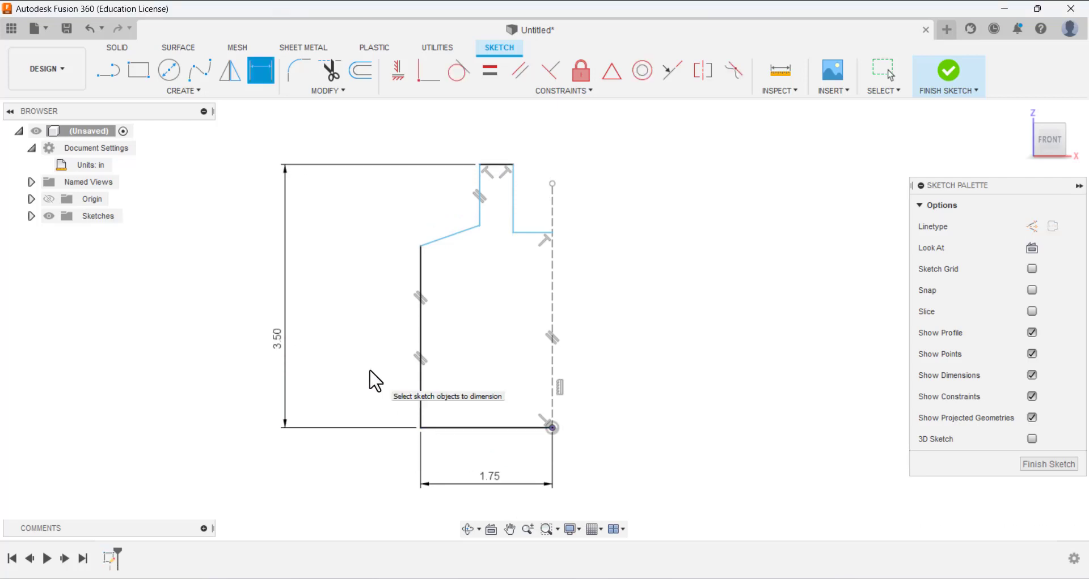
left_click(480, 196)
left_click(431, 193)
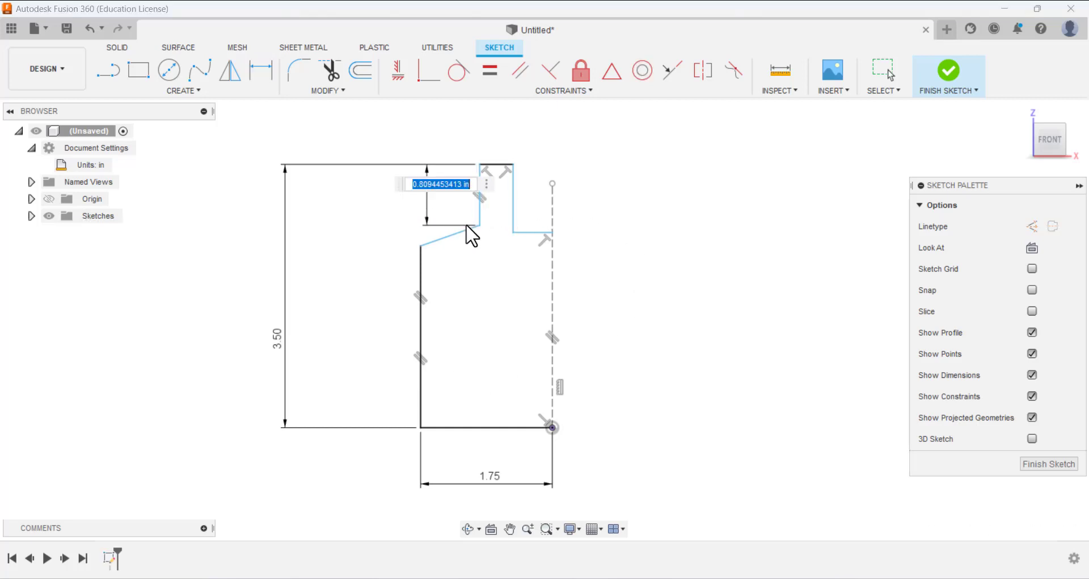
type("1.25")
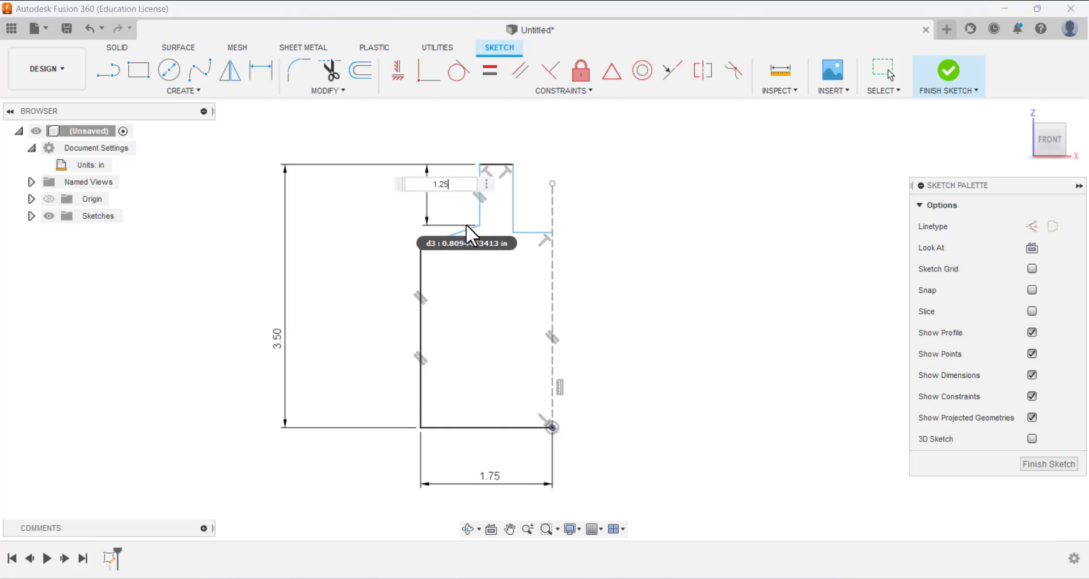
key("Return")
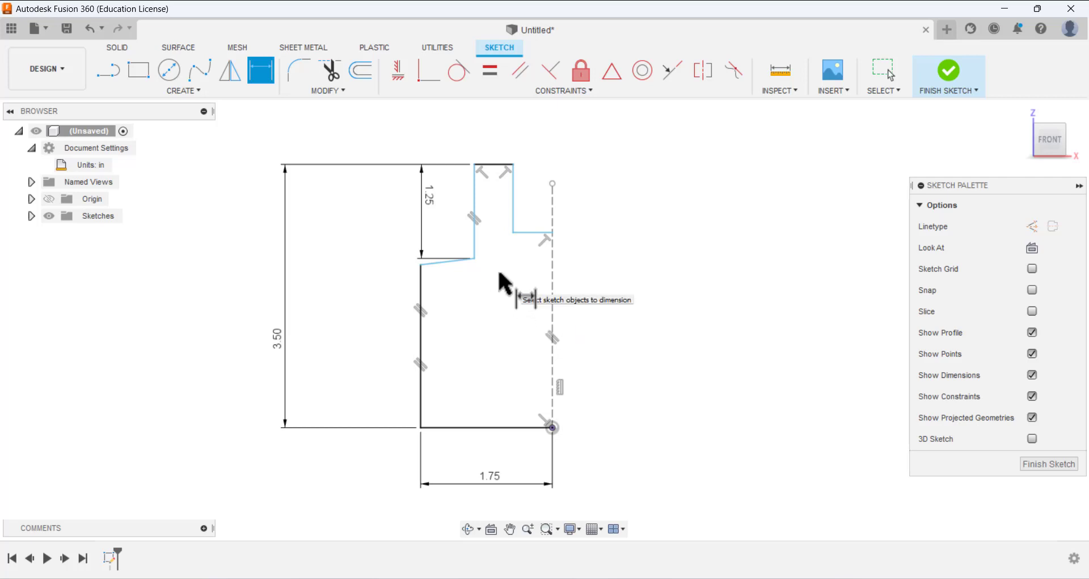
Dimension the top widths from the centreline: 0.875 in and channel half-width 0.75/2 (0.375 in).
left_click(553, 214)
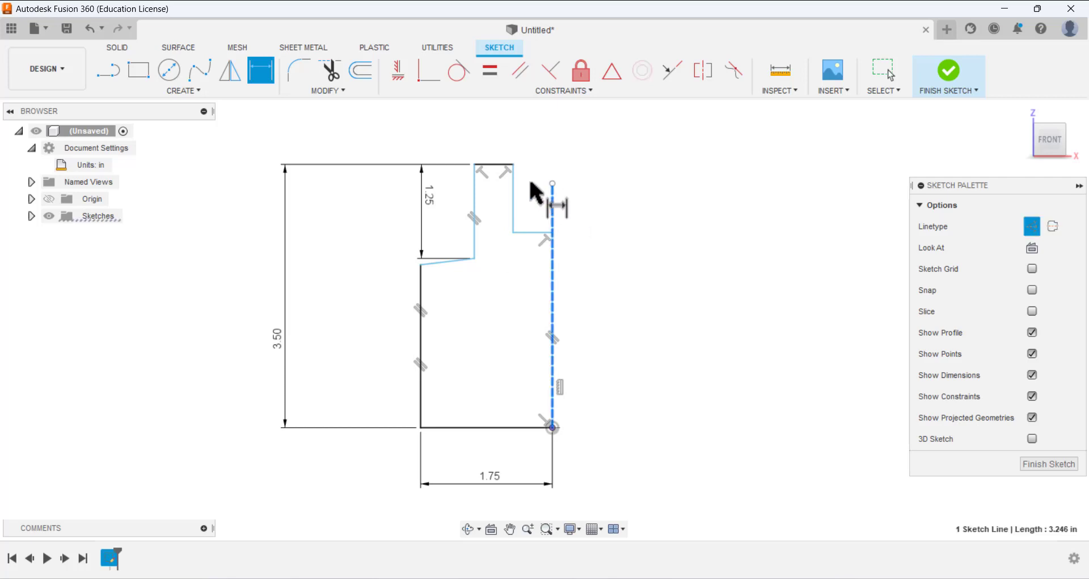
left_click(477, 180)
left_click(539, 135)
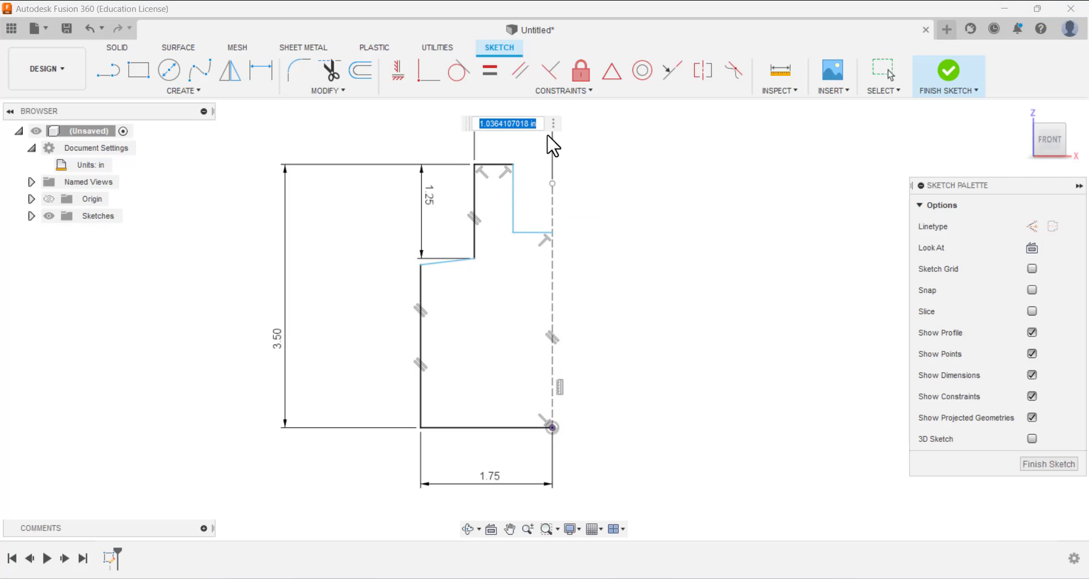
type("1.75/2")
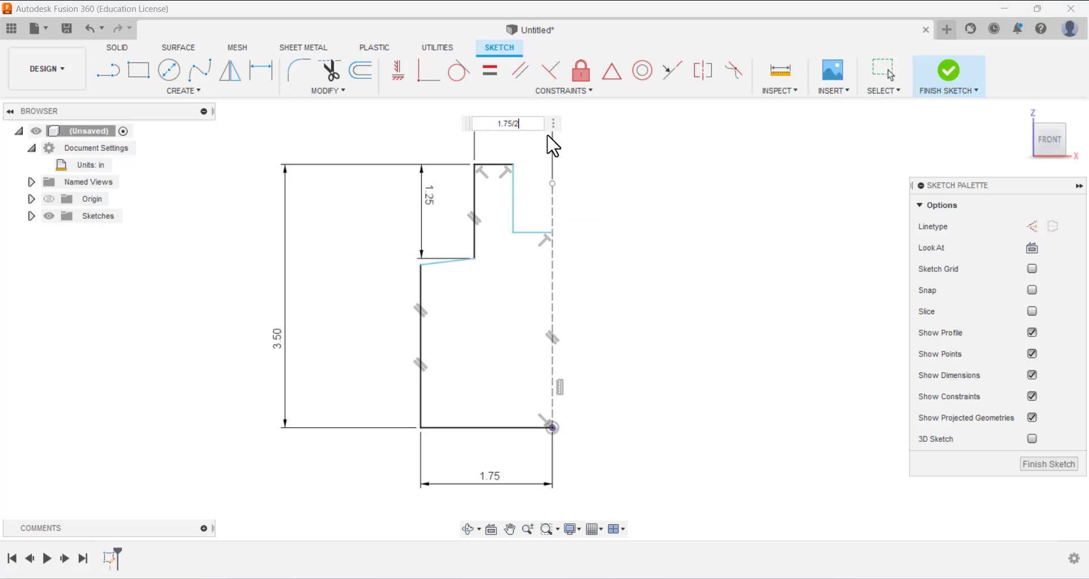
key("Return")
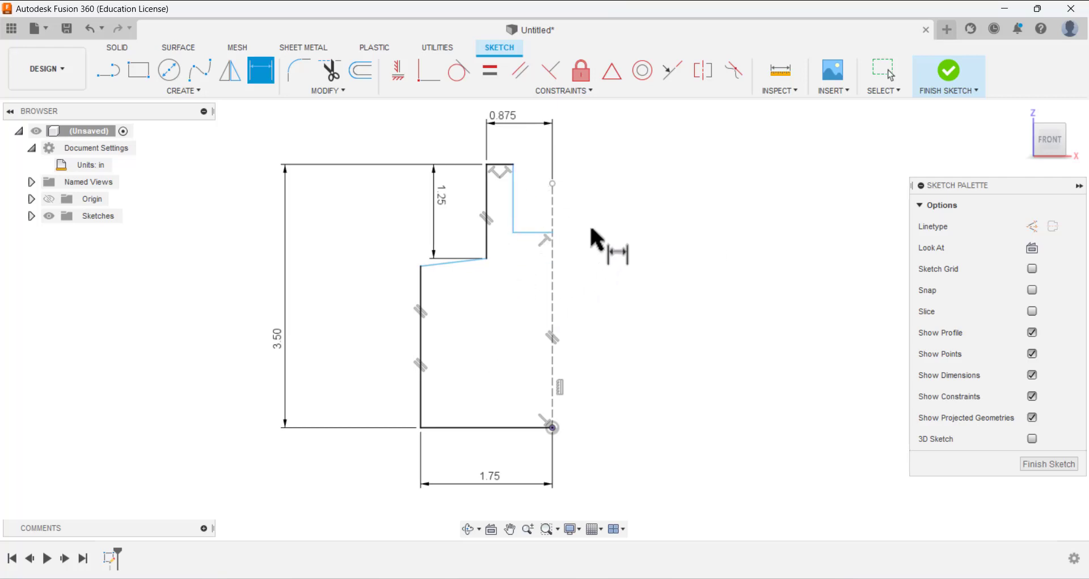
left_click(554, 215)
left_click(514, 205)
left_click(530, 166)
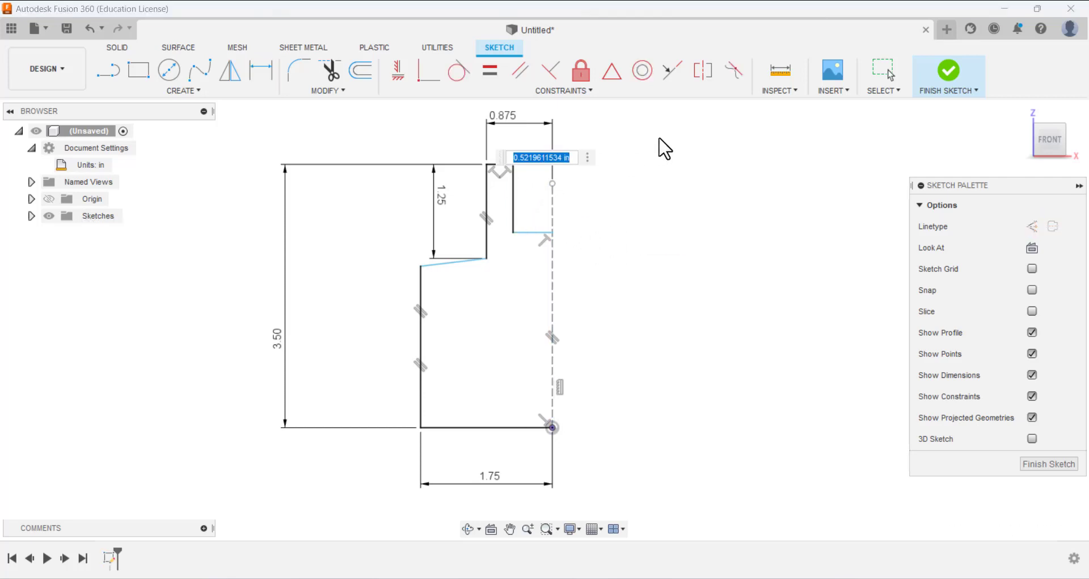
type("0.75/")
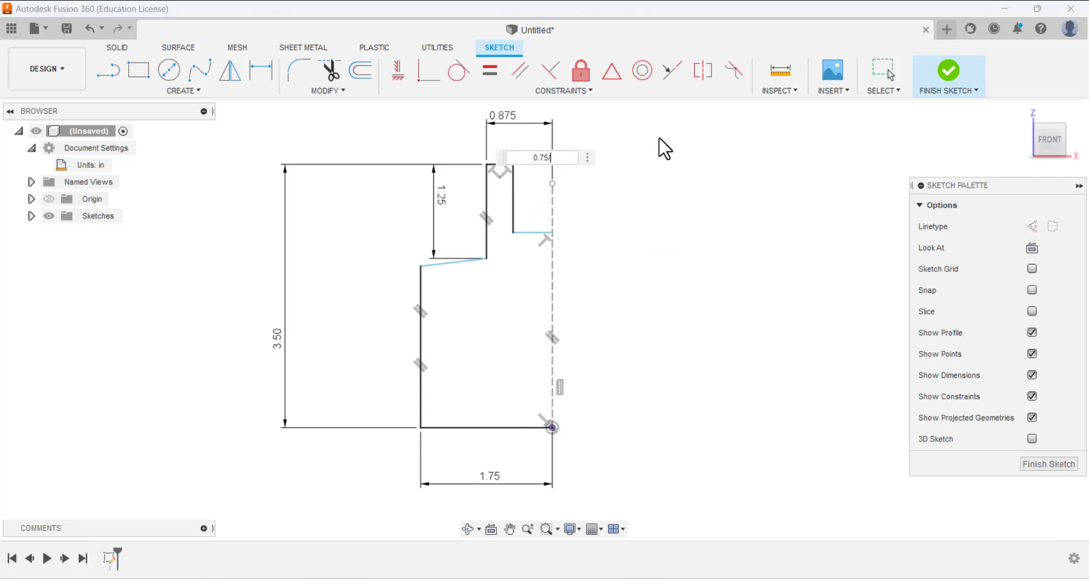
type("2")
key("Return")
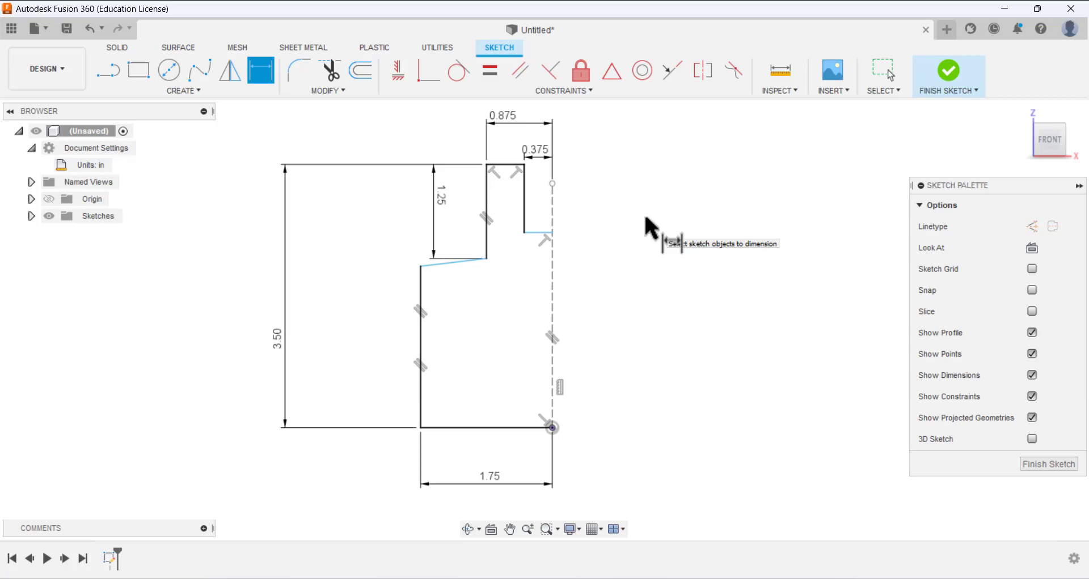
Dimension the lower left side edge to 1.5 in.
left_click(421, 299)
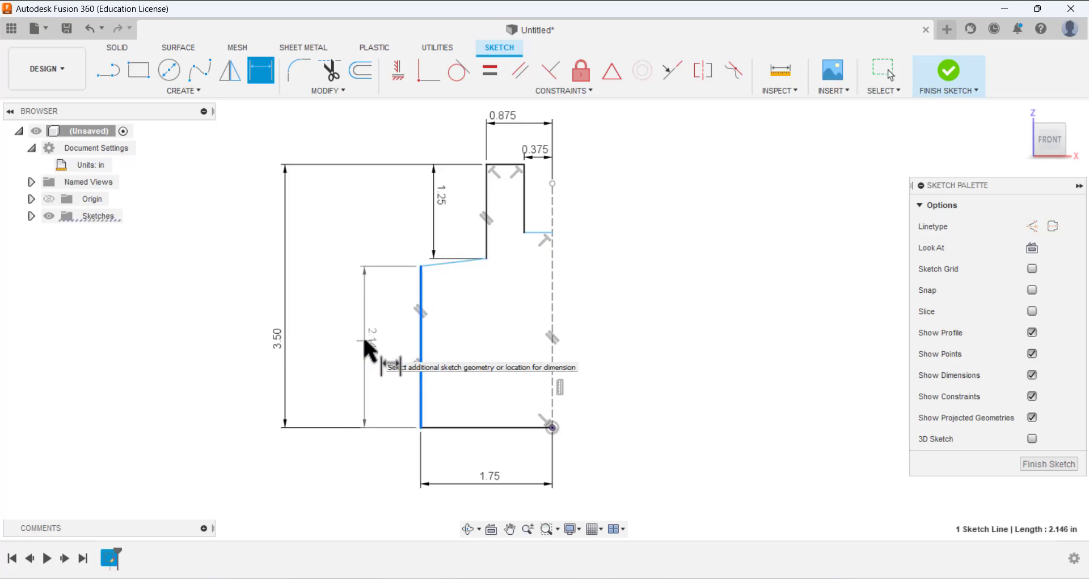
left_click(365, 342)
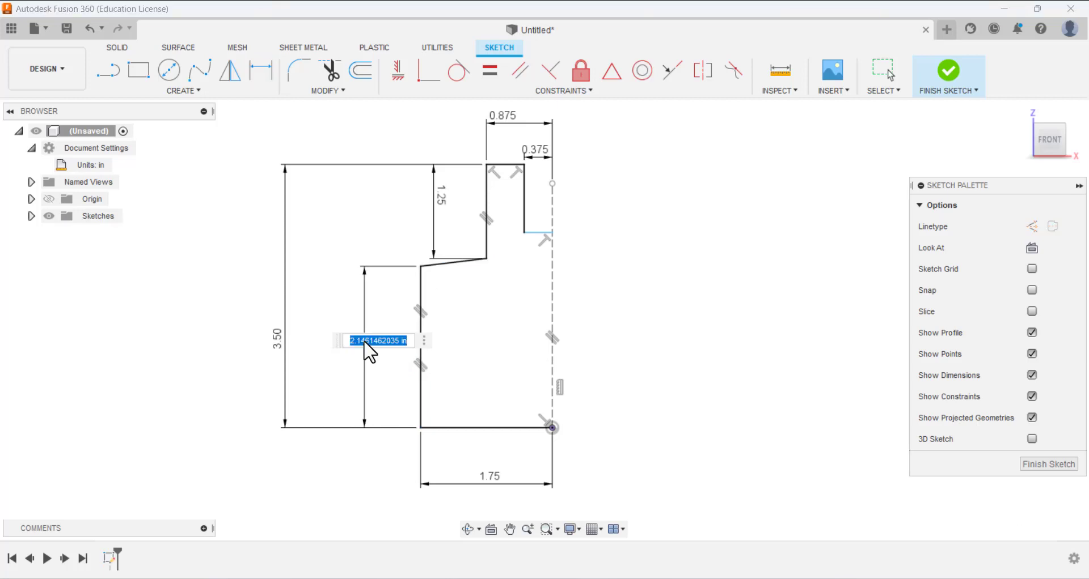
type("1.5")
key("Return")
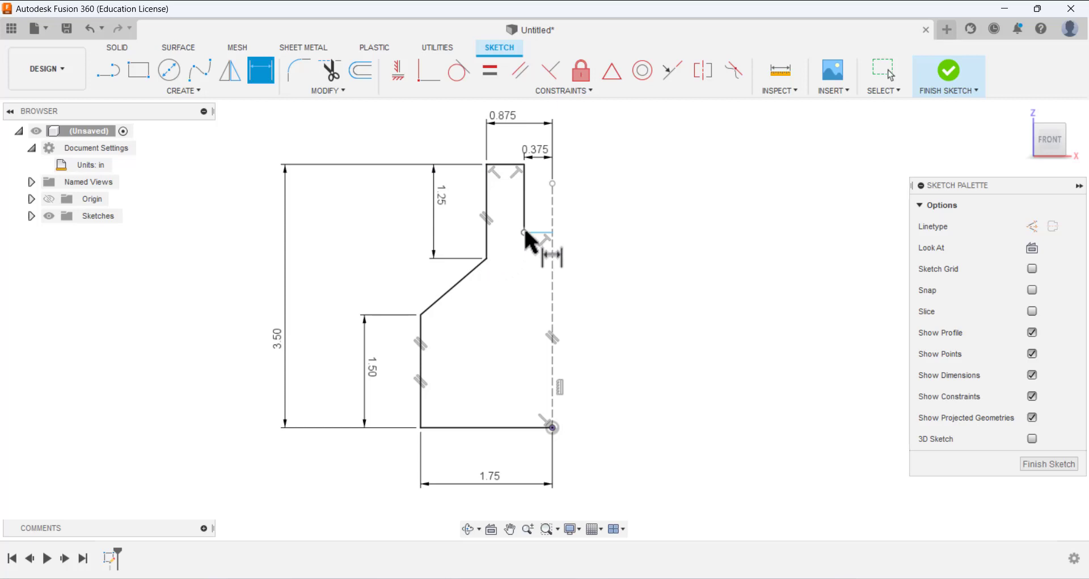
Move the short right step line and constrain it level with the left step point.
left_click(884, 70)
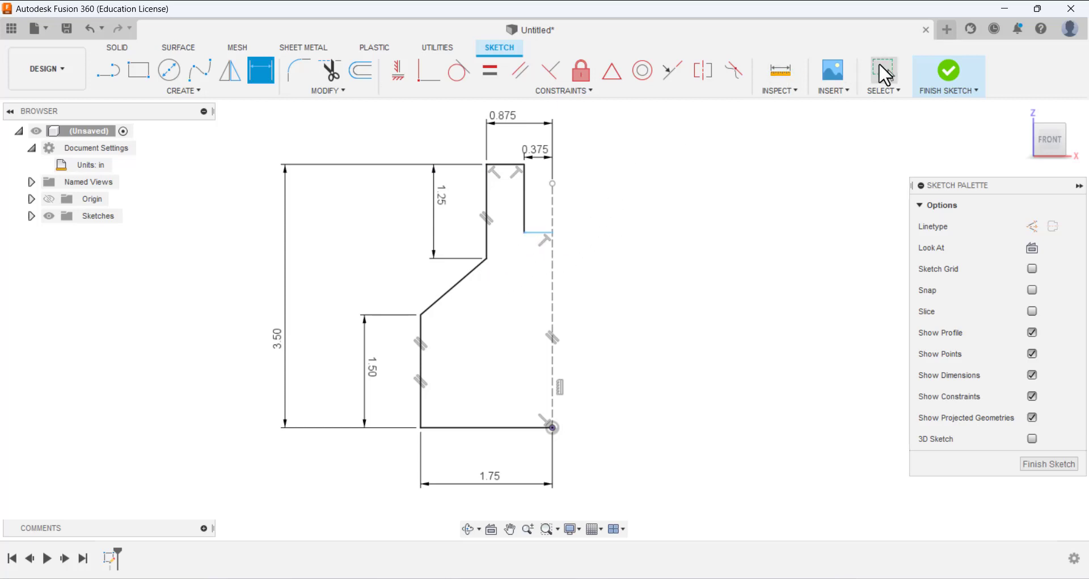
left_click_drag(524, 232, 527, 256)
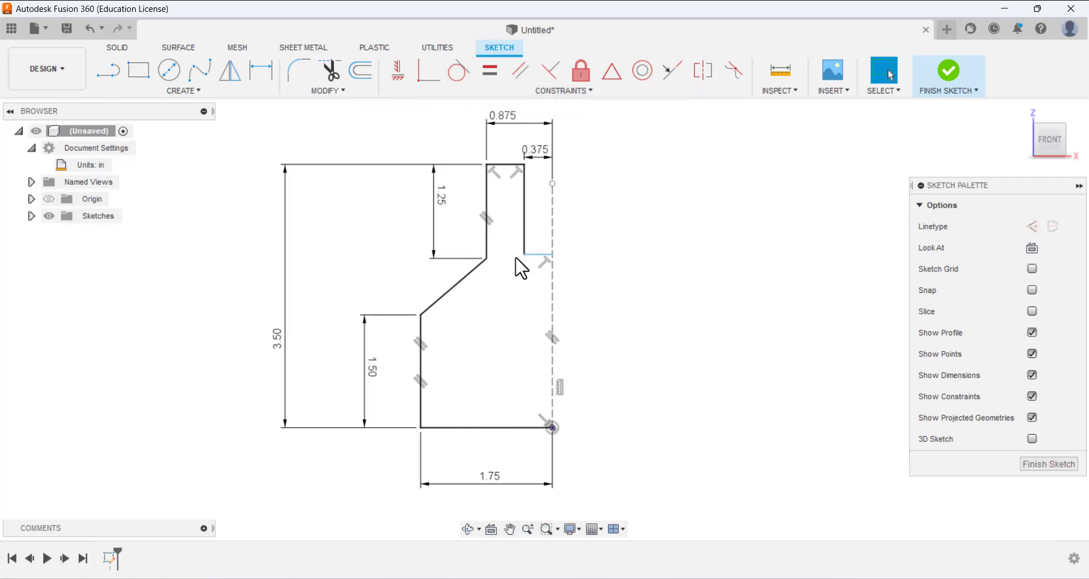
left_click_drag(524, 241, 525, 232)
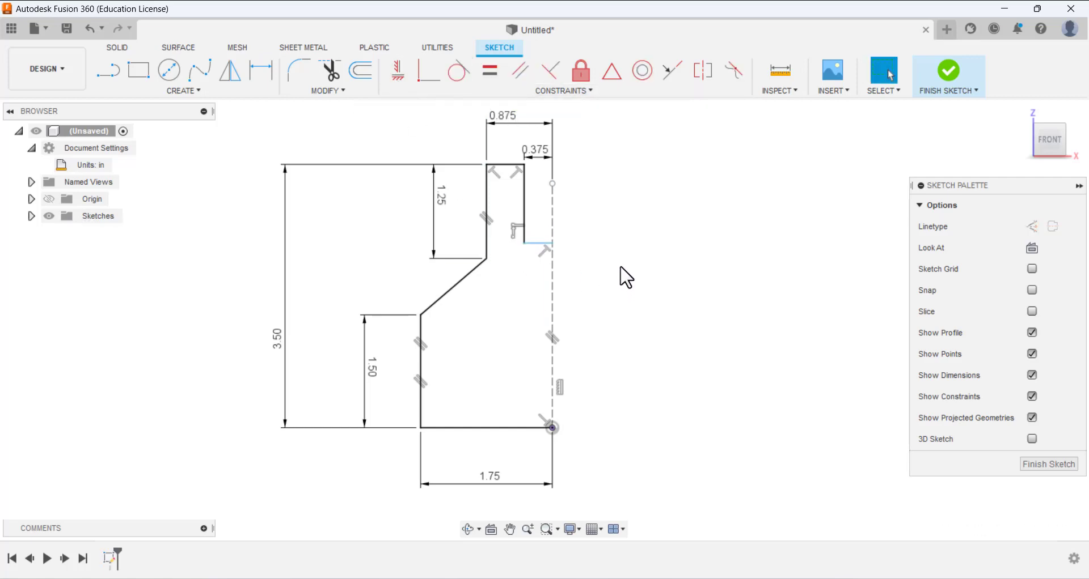
left_click(398, 71)
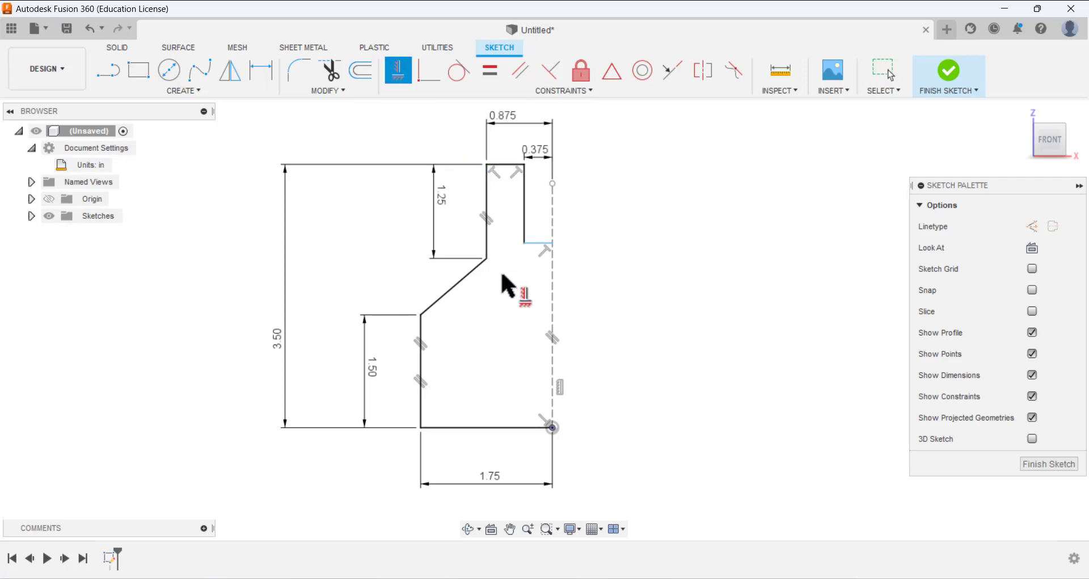
left_click(523, 244)
left_click(488, 258)
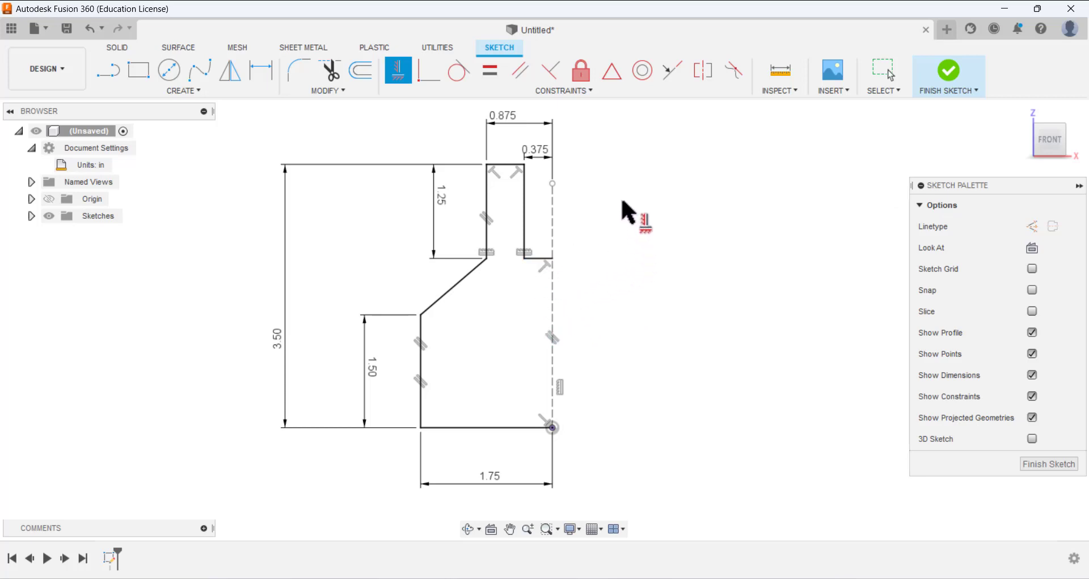
left_click(235, 92)
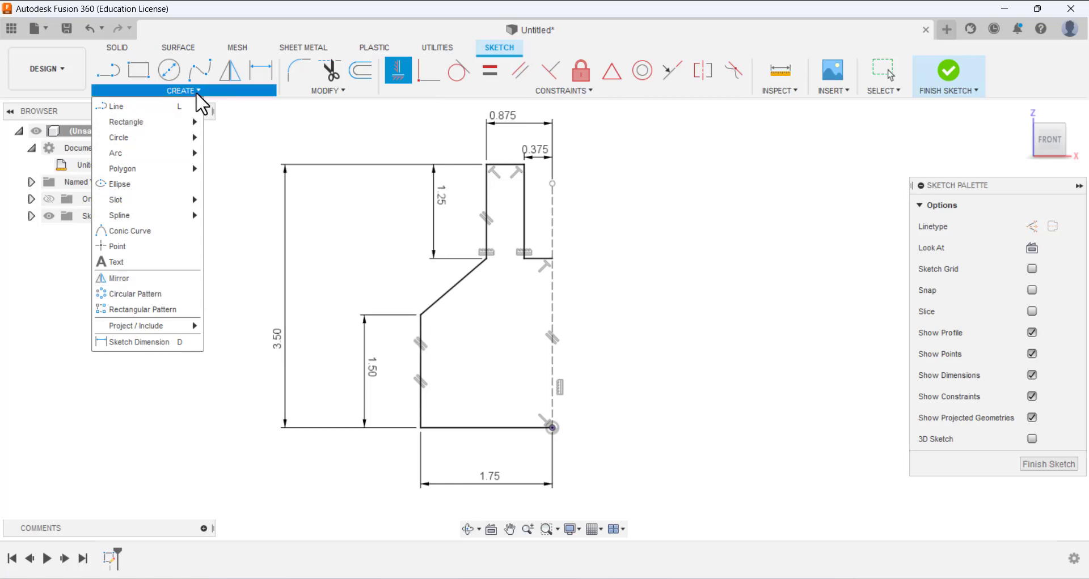
Mirror the seven half-profile outline curves about the dashed centreline.
left_click(153, 279)
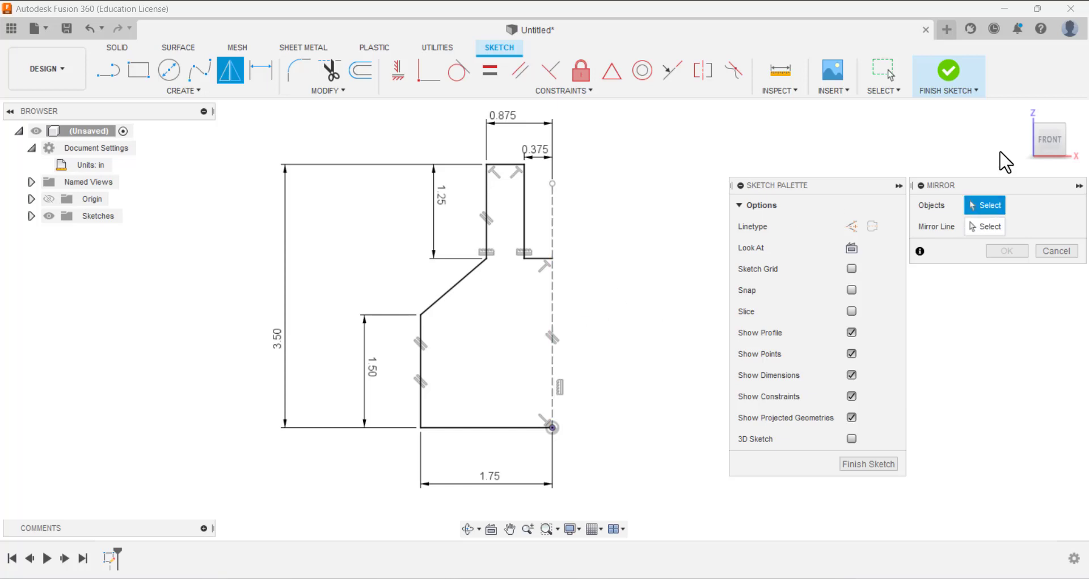
left_click(488, 428)
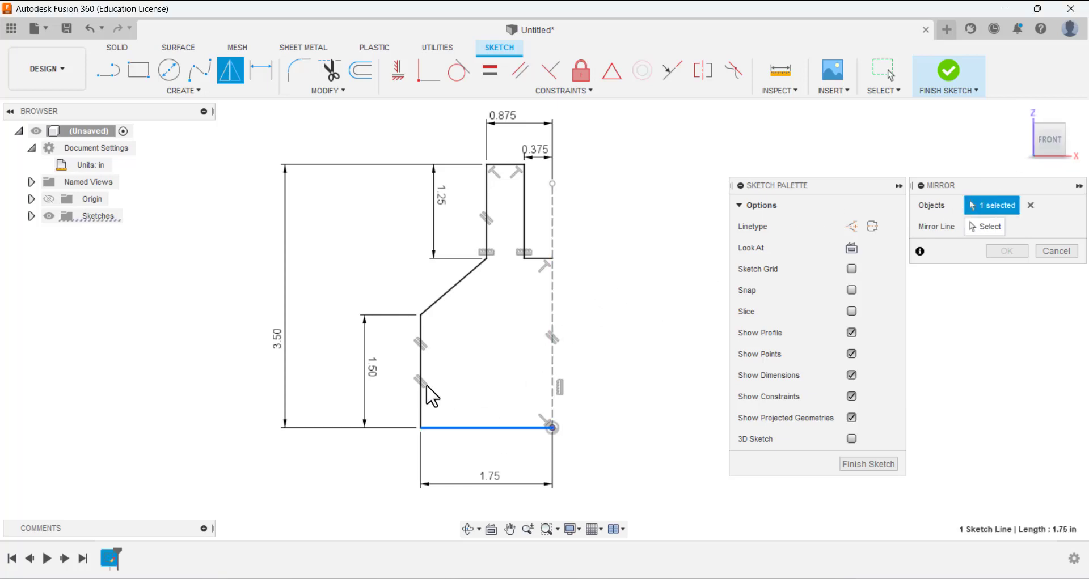
left_click(421, 381)
left_click(452, 291)
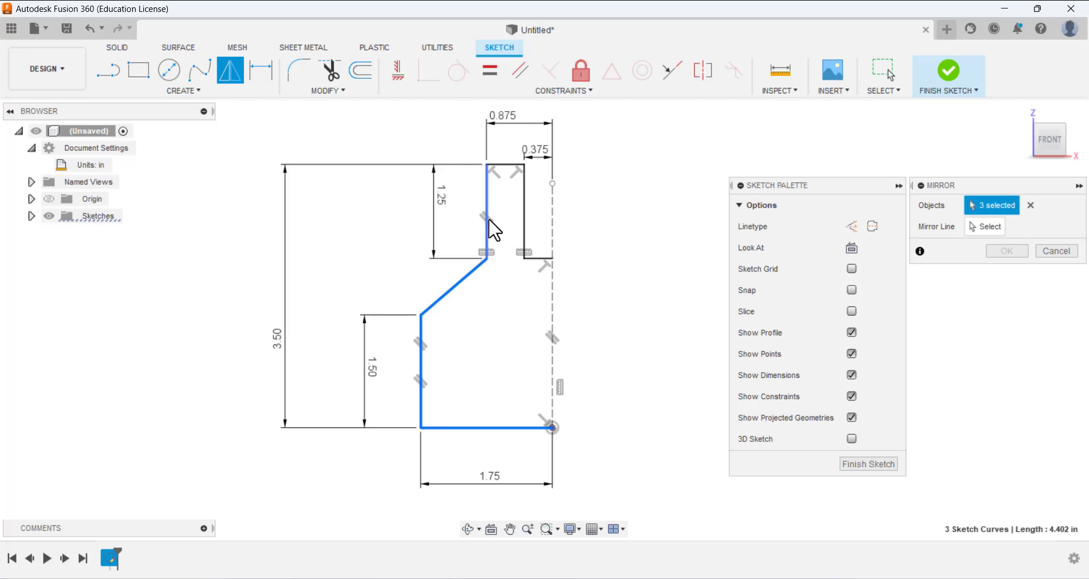
left_click(486, 227)
left_click(510, 165)
left_click(525, 221)
left_click(543, 259)
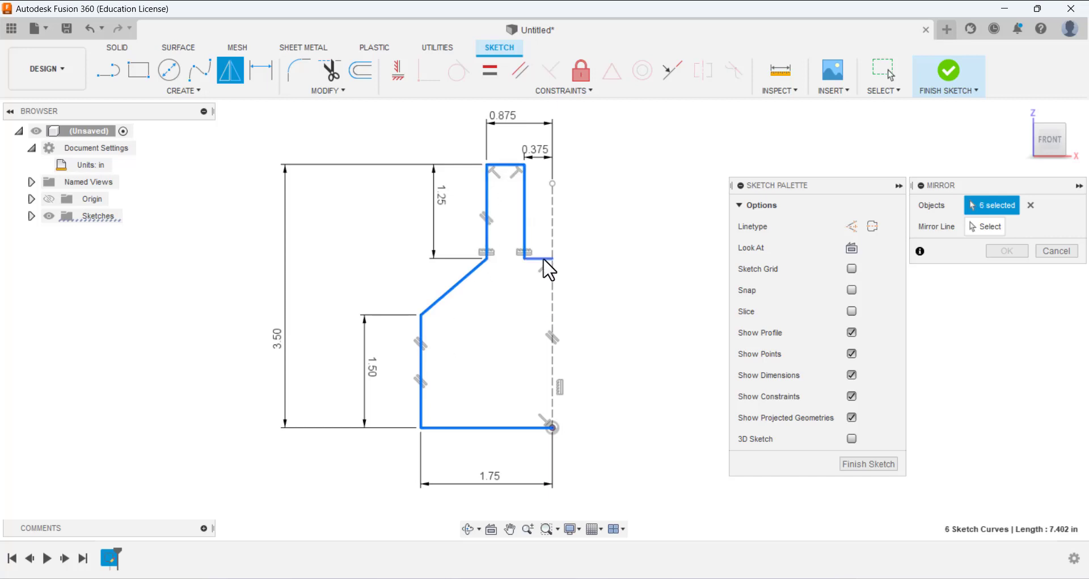
left_click(983, 228)
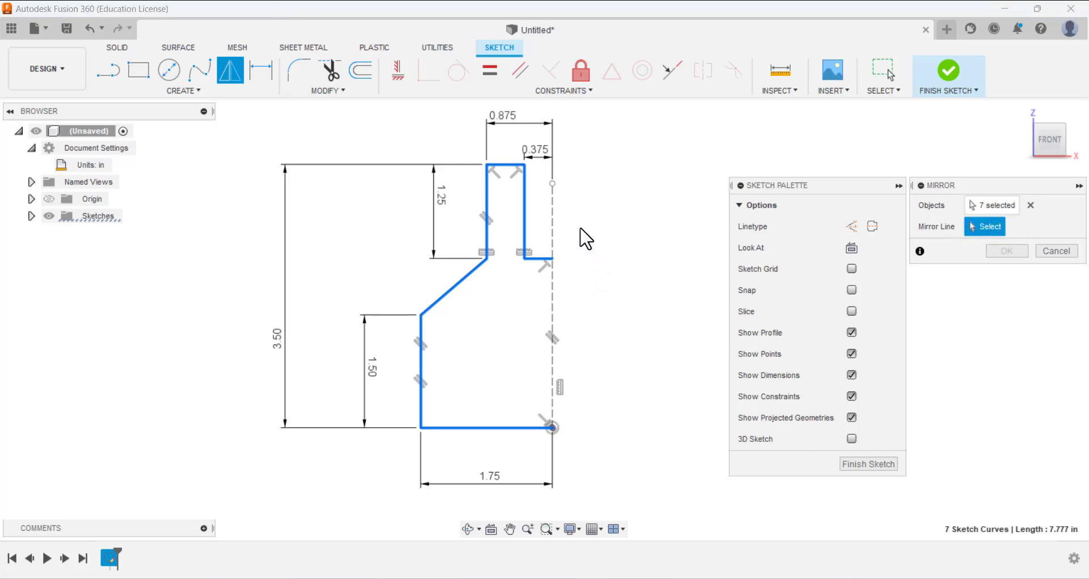
left_click(552, 294)
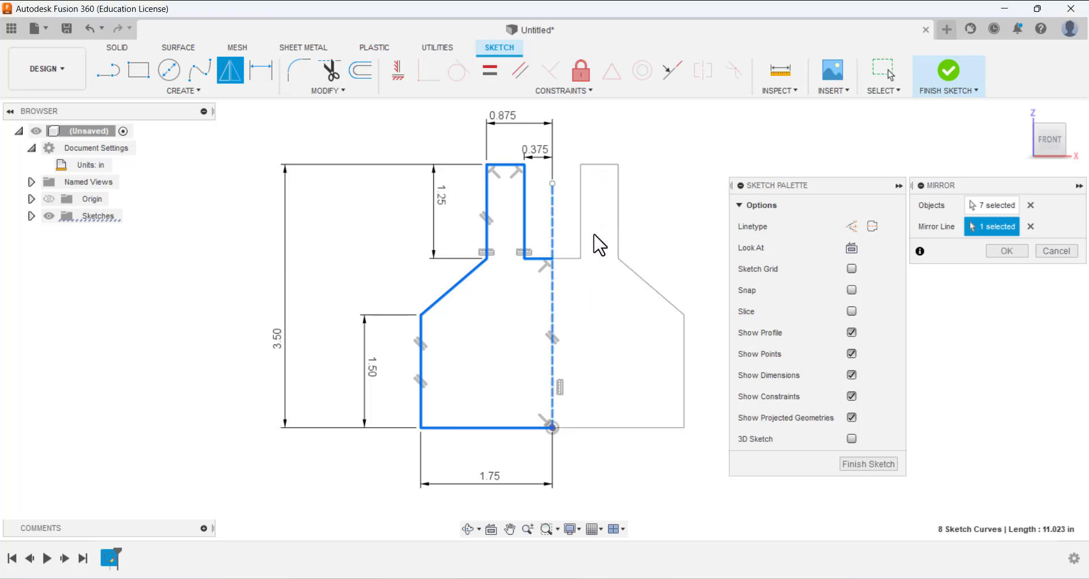
left_click(1004, 252)
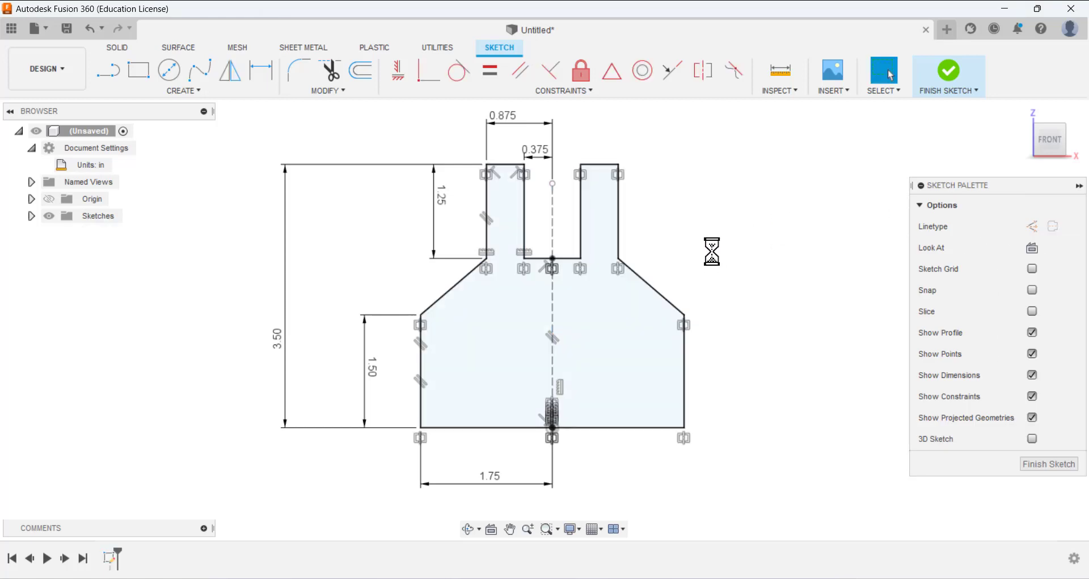
scroll(678, 253, "up", 2)
scroll(681, 254, "down", 2)
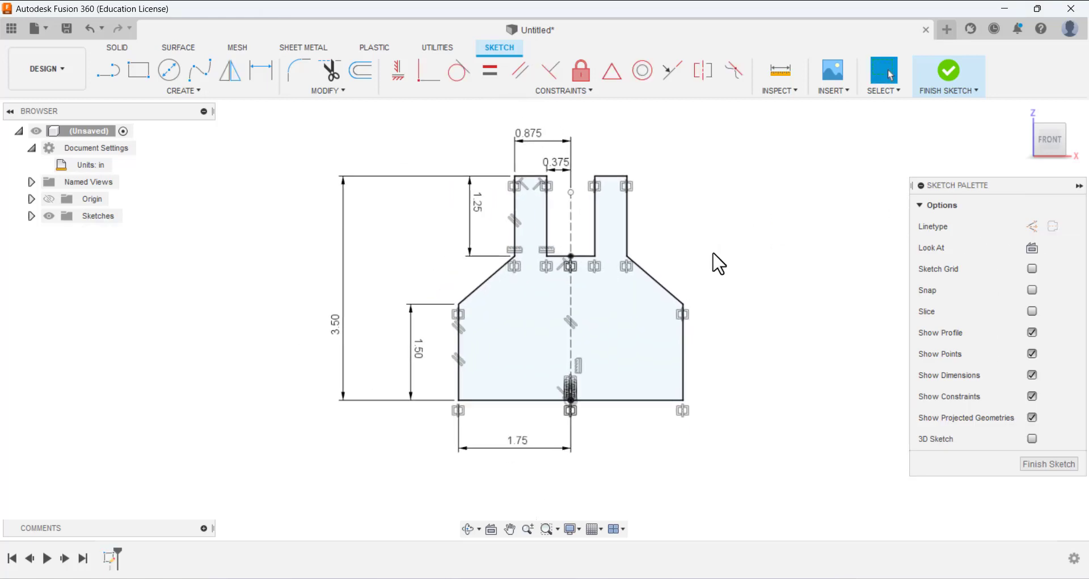
Finish the sketch and extrude the full profile 3.20 in as a new solid body.
left_click(1033, 463)
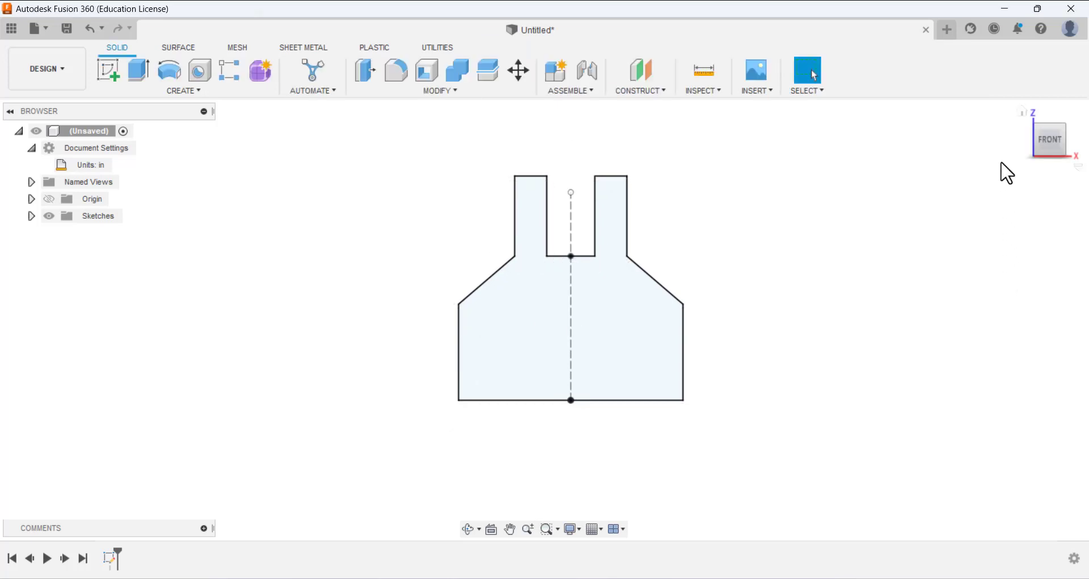
left_click(1020, 111)
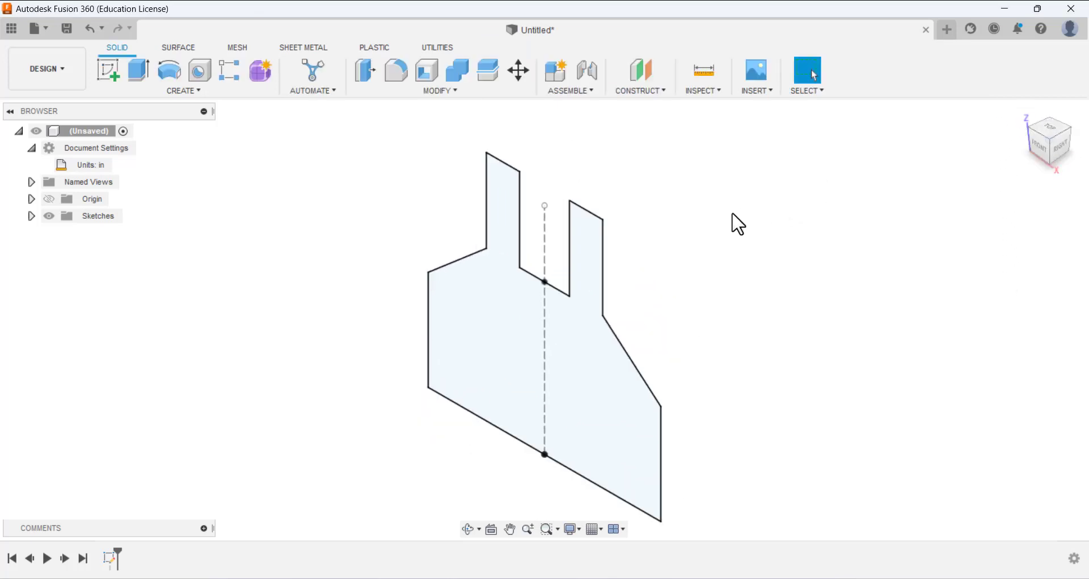
left_click(142, 70)
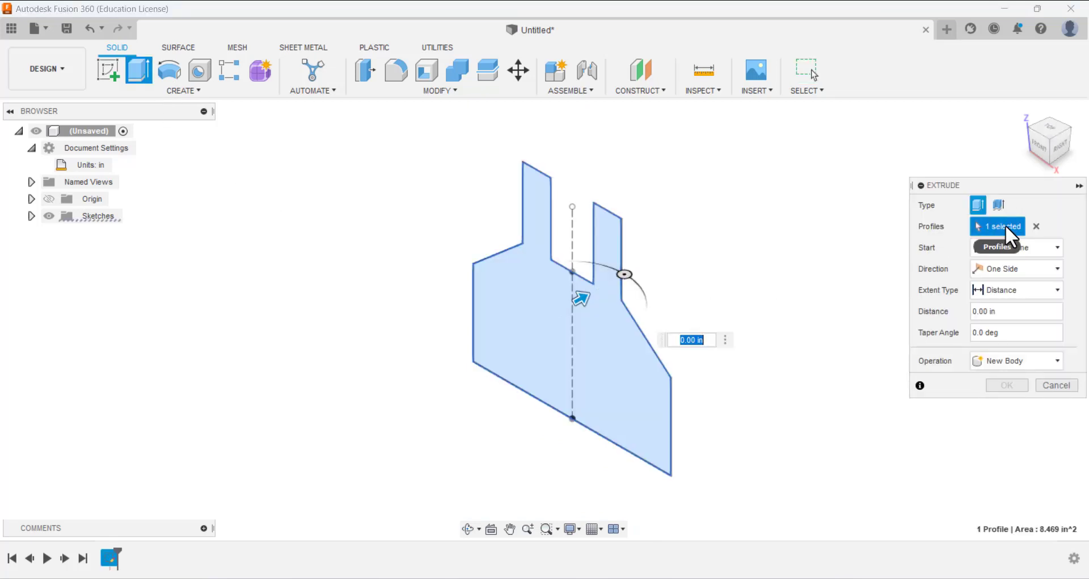
left_click(1036, 226)
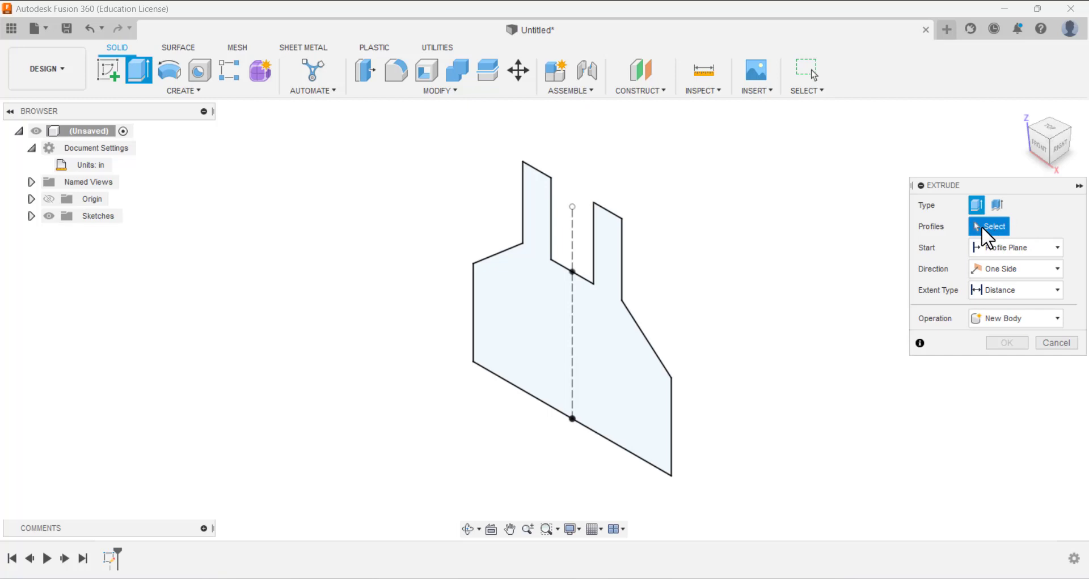
left_click(590, 341)
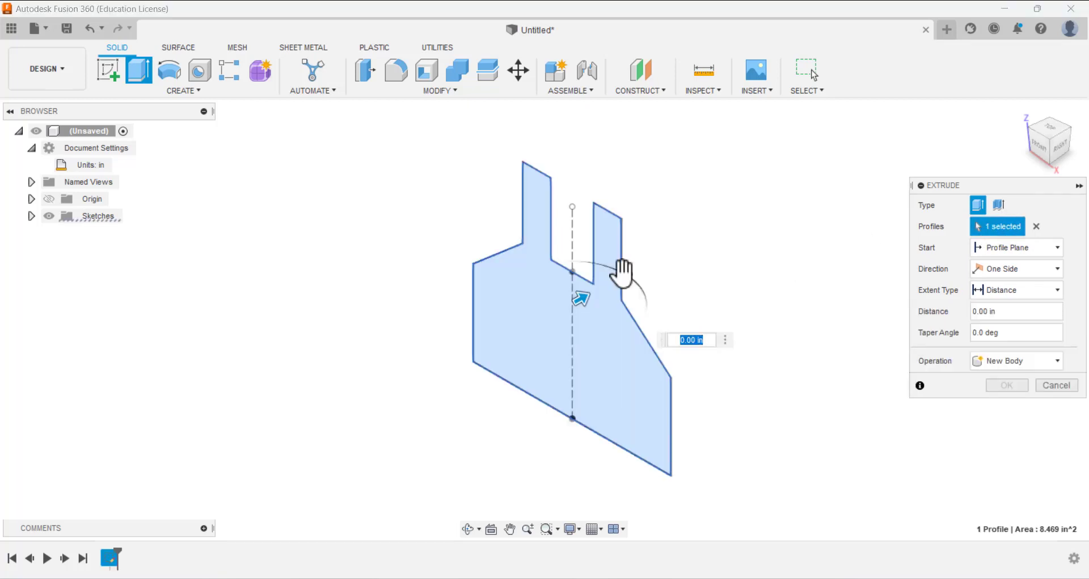
left_click_drag(583, 297, 780, 218)
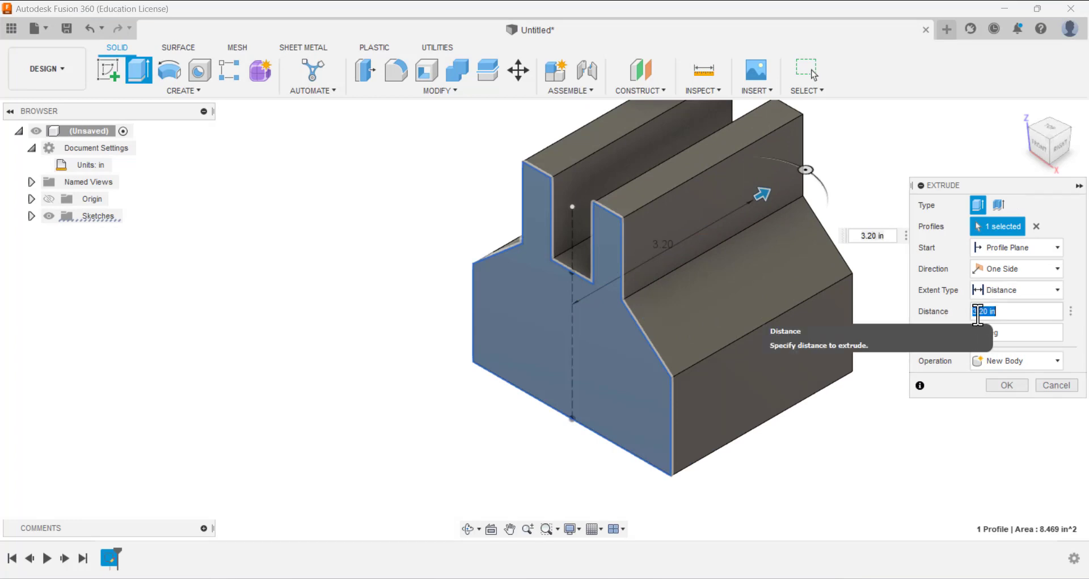
key("Return")
scroll(627, 268, "up", 2)
scroll(621, 269, "down", 6)
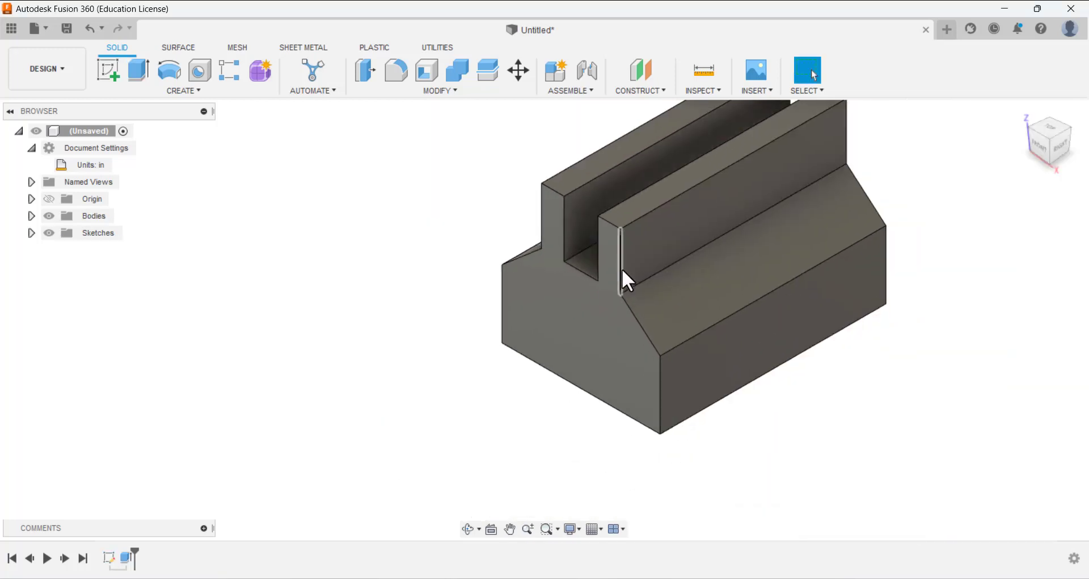
middle_click_drag(563, 276, 525, 253, "shift")
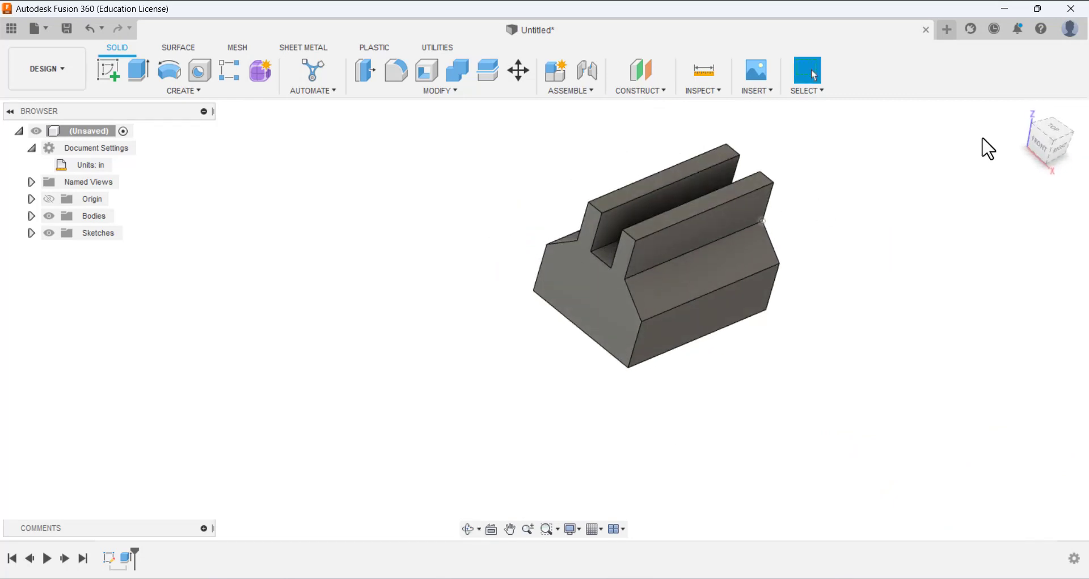
Sketch a two-point rectangle rising from the bottom edge of the bracket's front-right face.
left_click(1022, 111)
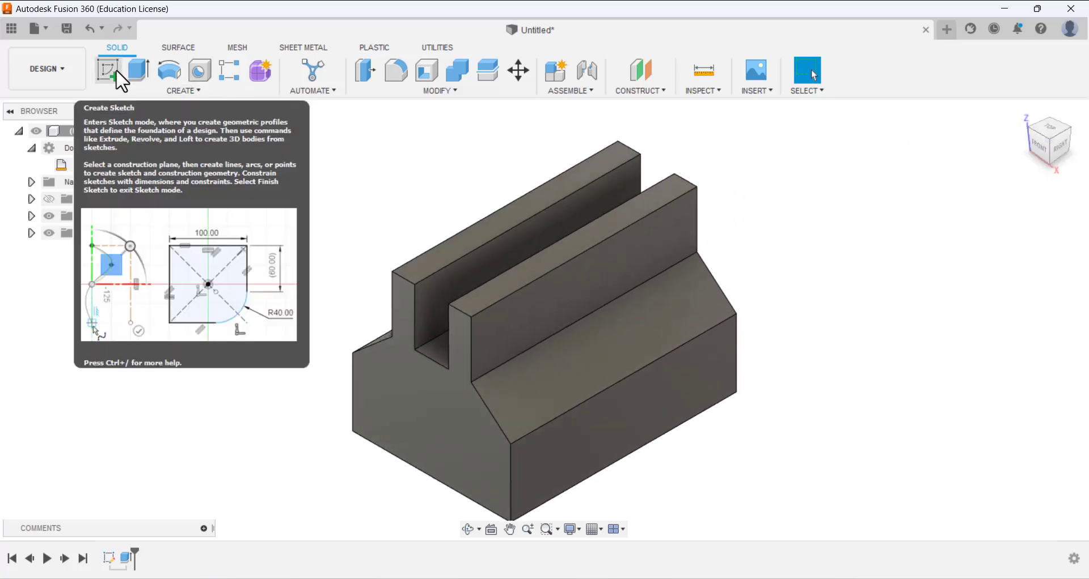
left_click(115, 70)
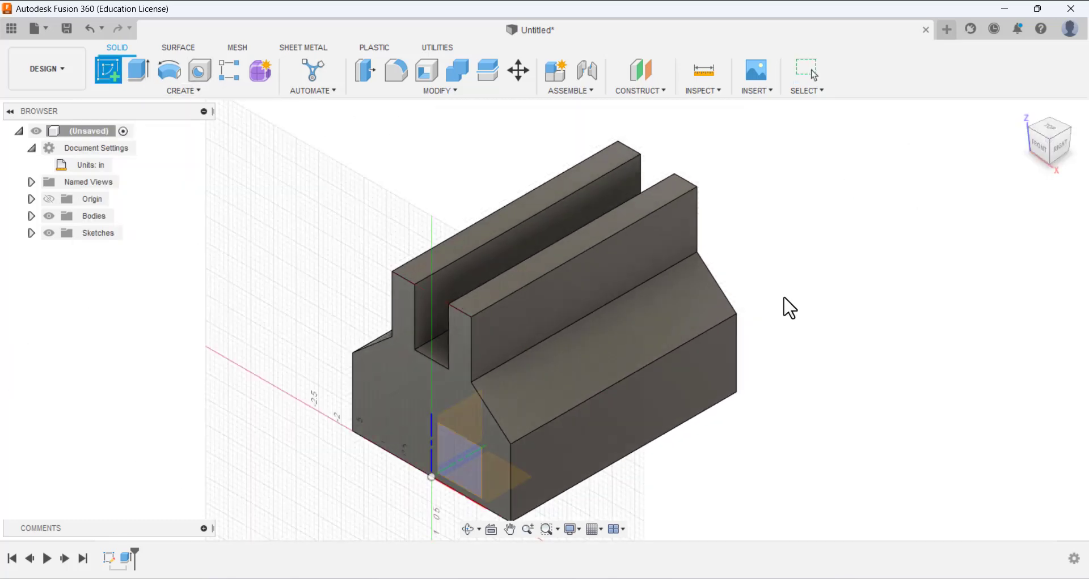
left_click(612, 406)
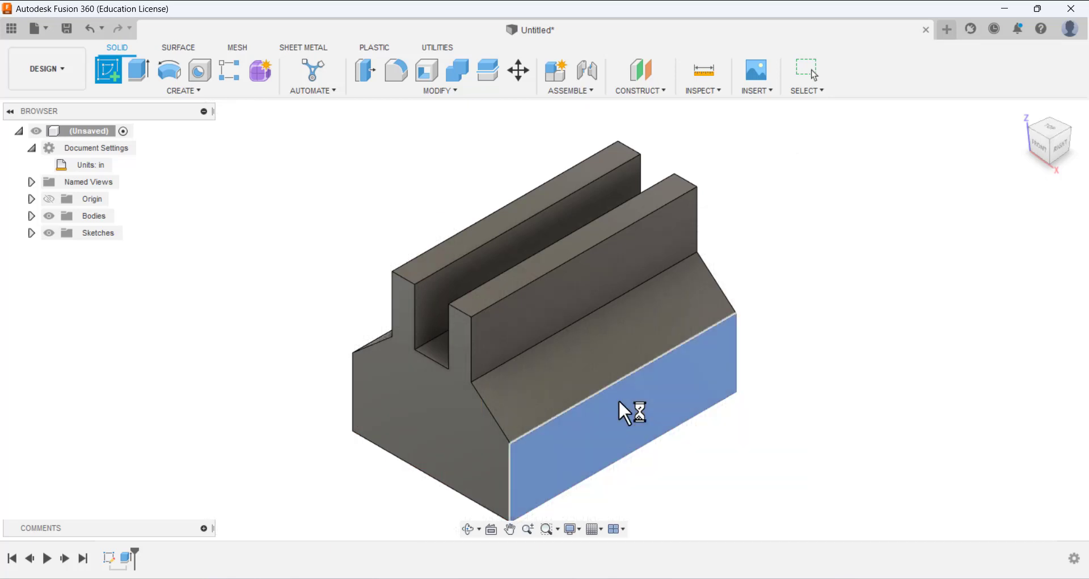
scroll(736, 233, "up", 2)
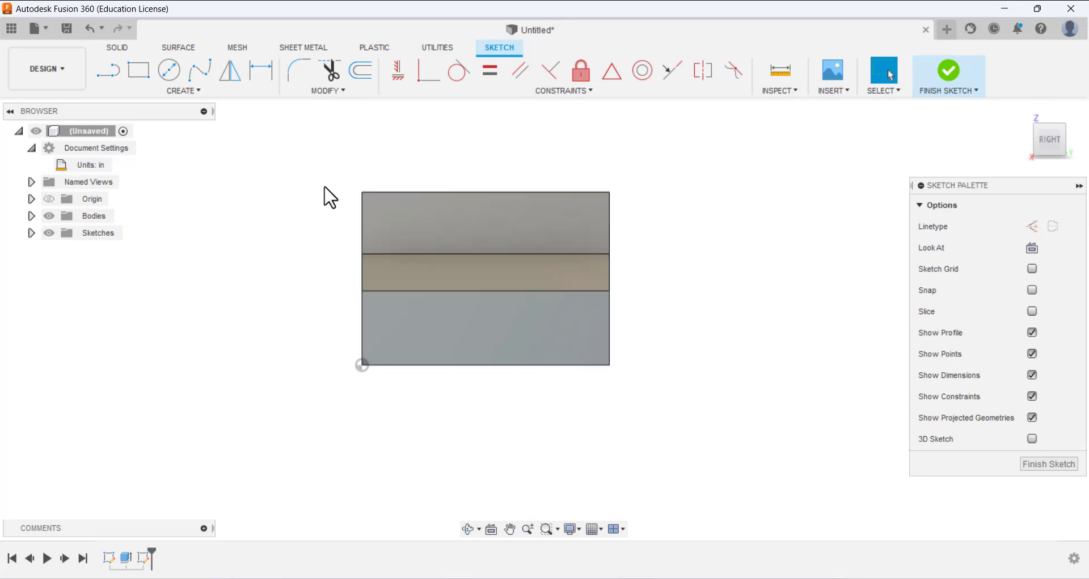
left_click(145, 76)
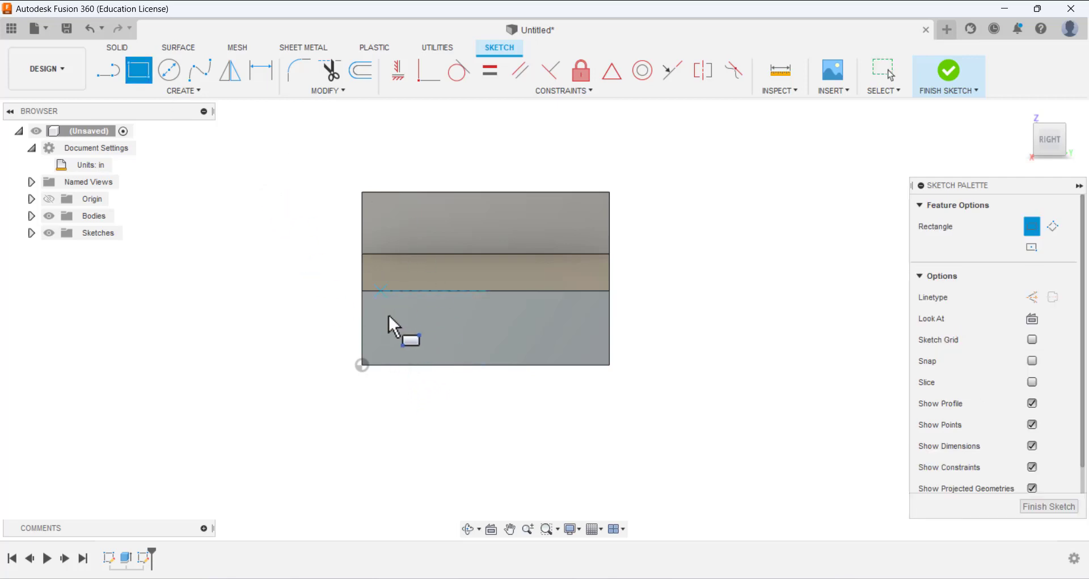
left_click(391, 365)
left_click(585, 269)
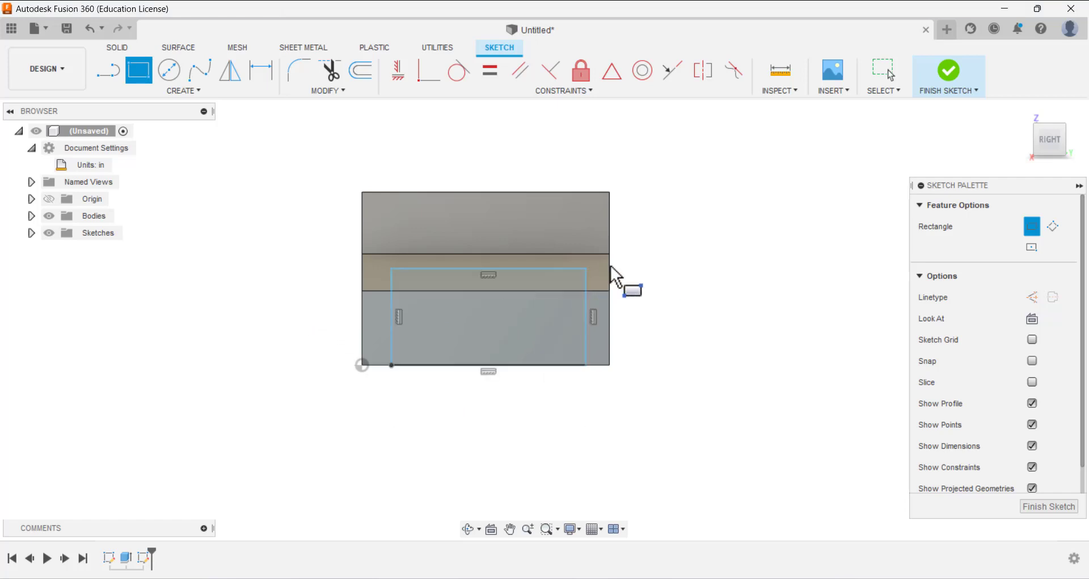
Set the rectangle's left and right sides 0.75 in from the body's side edges.
left_click(271, 79)
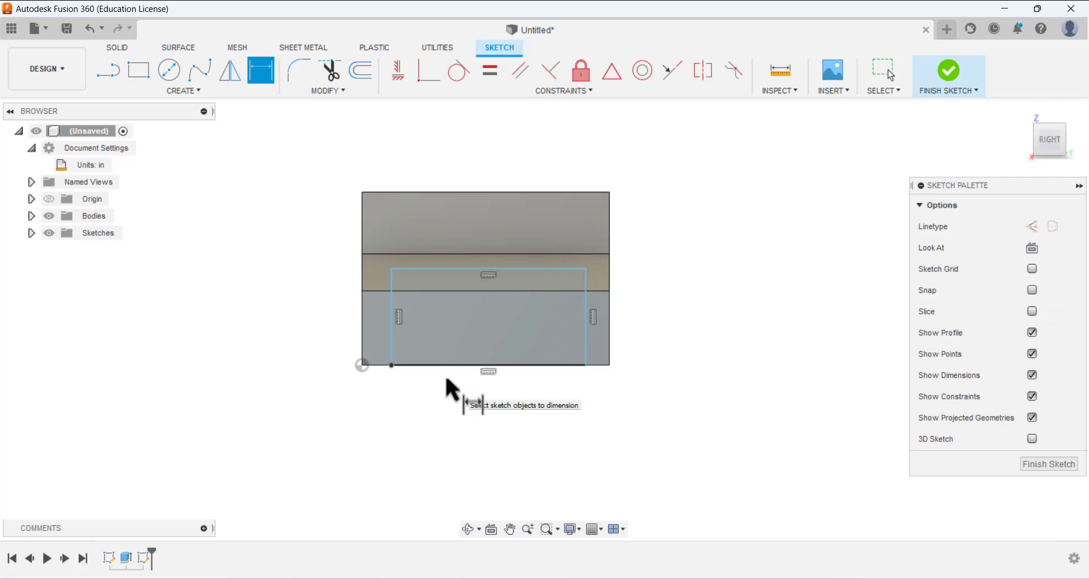
left_click(386, 340)
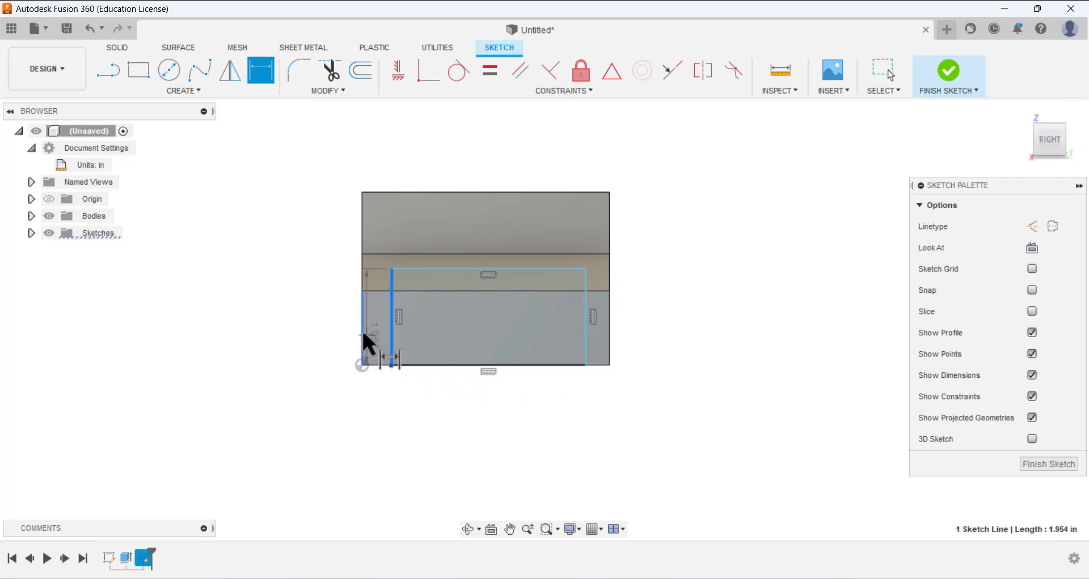
left_click(362, 328)
left_click(388, 409)
type("0.75")
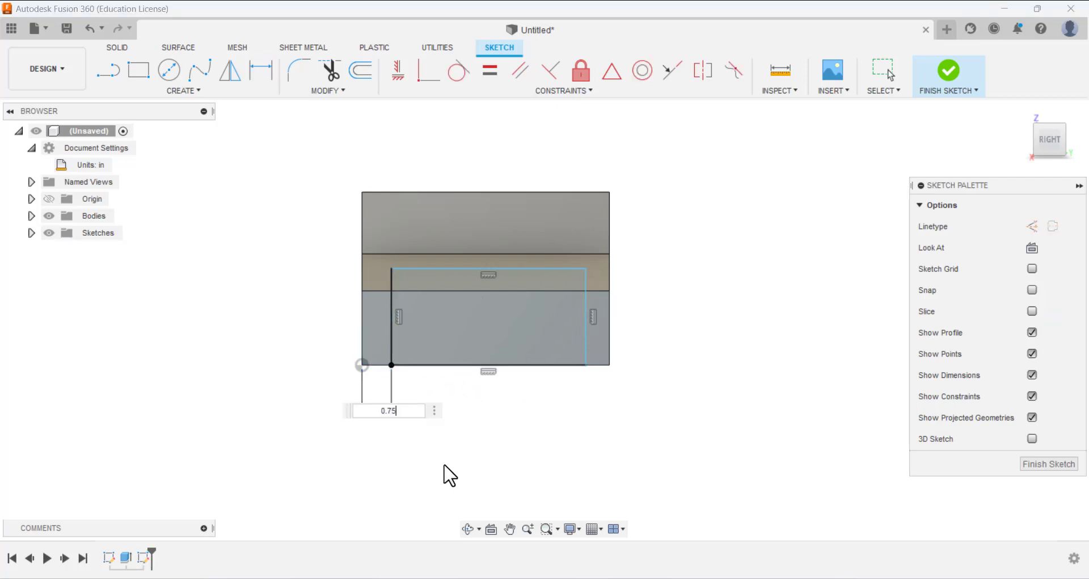
key("Return")
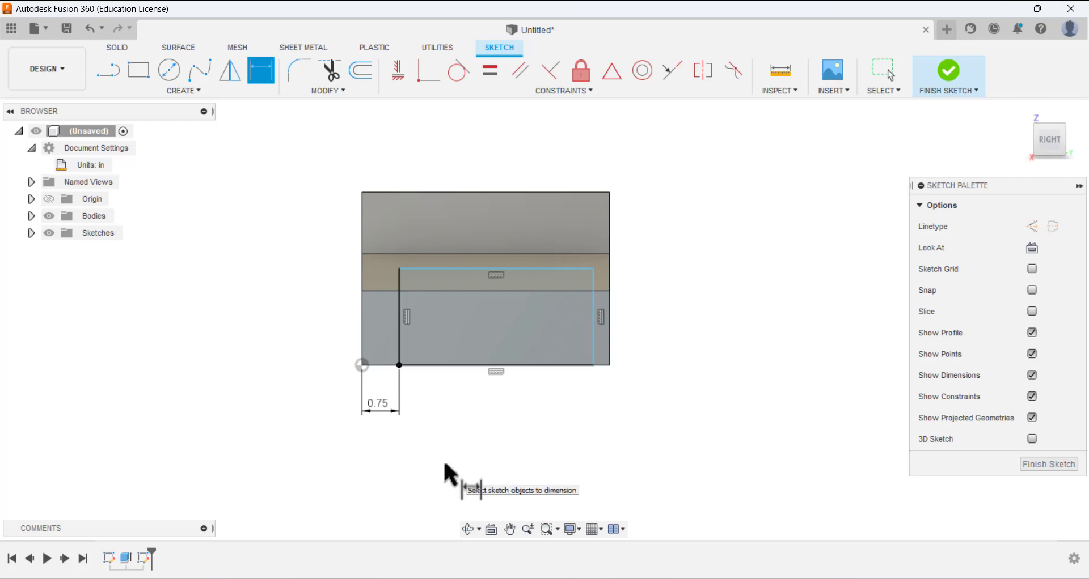
left_click(609, 333)
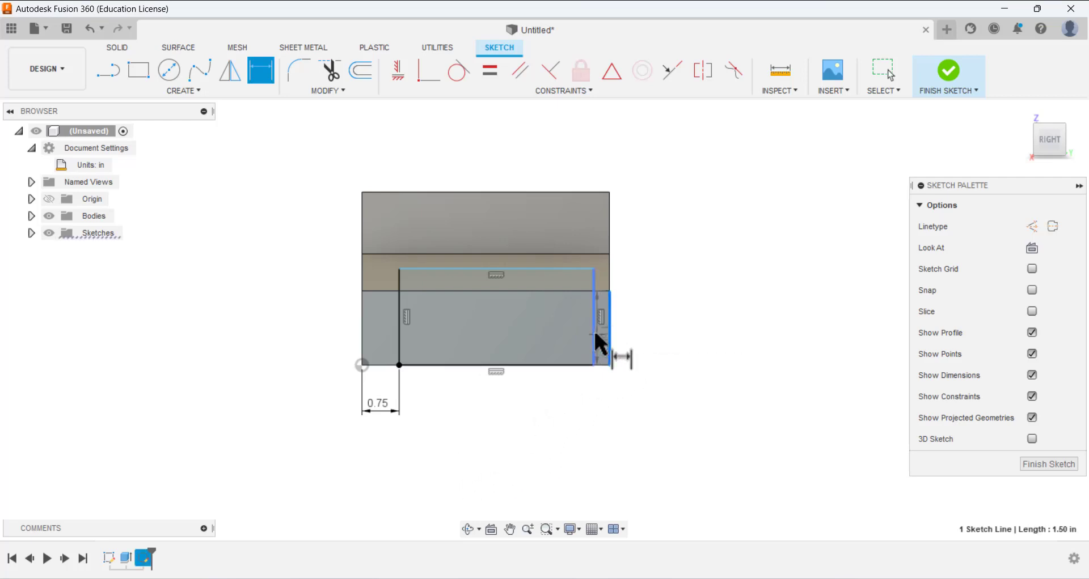
left_click(595, 340)
left_click(610, 403)
type("0.75")
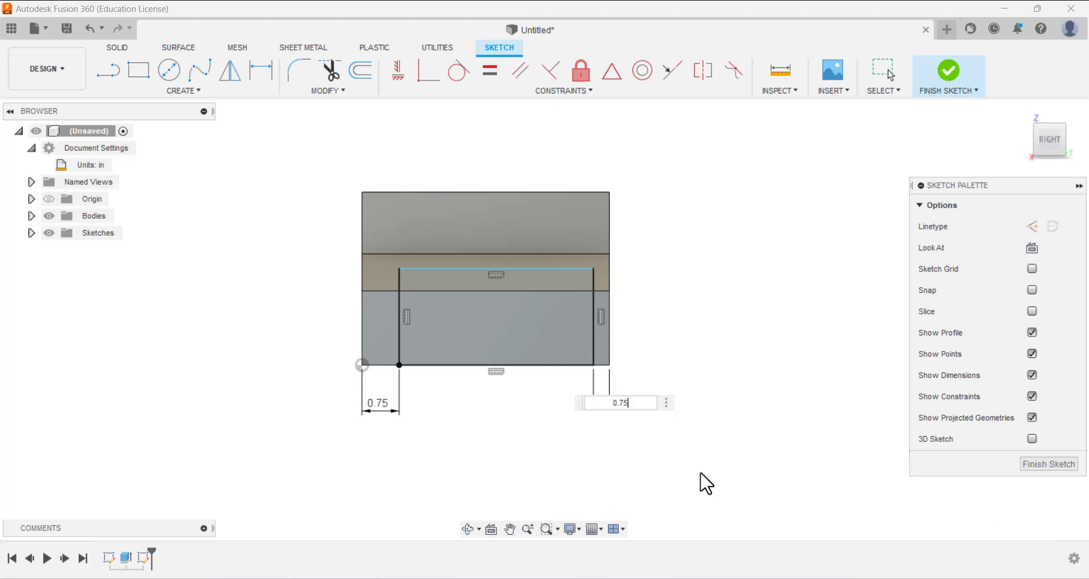
key("Return")
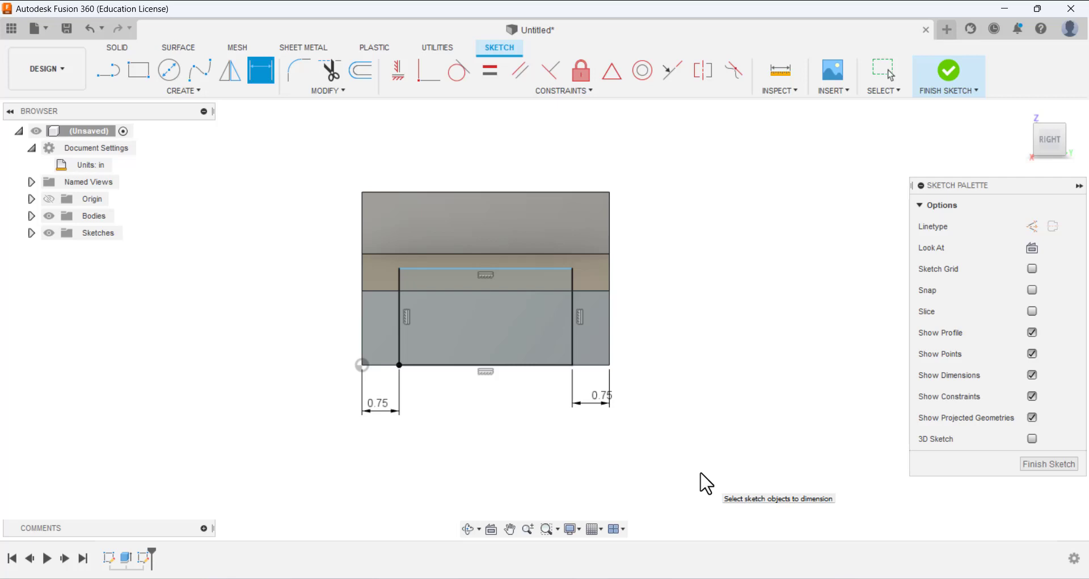
Place the rectangle's top 1.25 in below the body's top edge and finish the sketch.
left_click(546, 193)
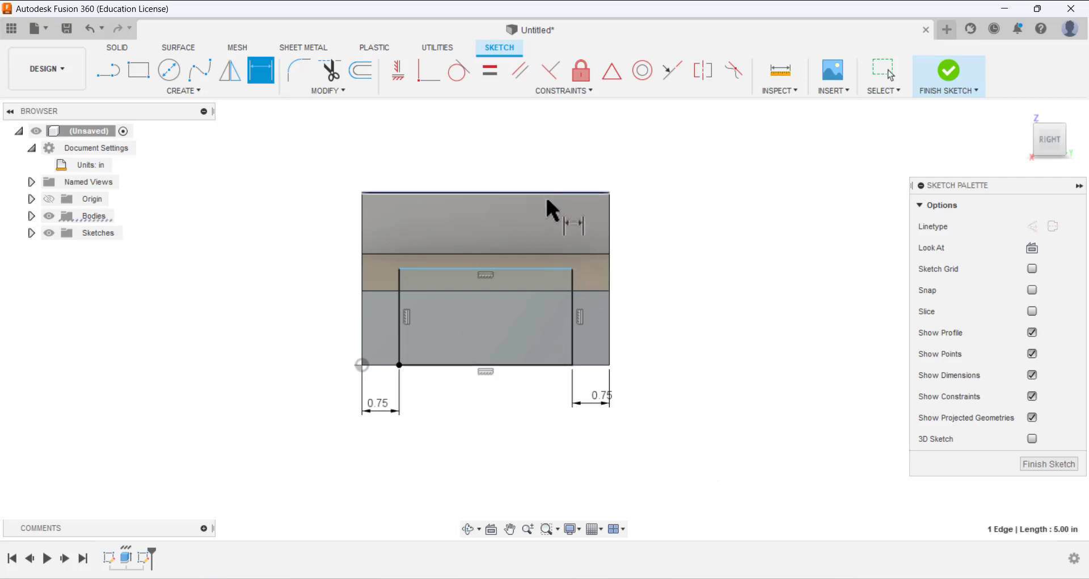
left_click(547, 269)
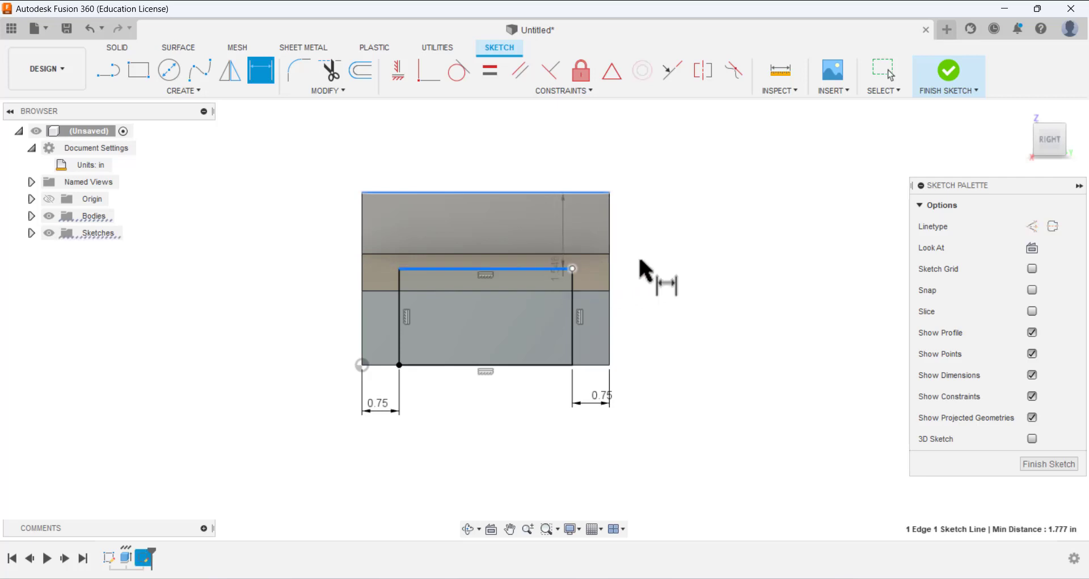
left_click(730, 256)
type("1")
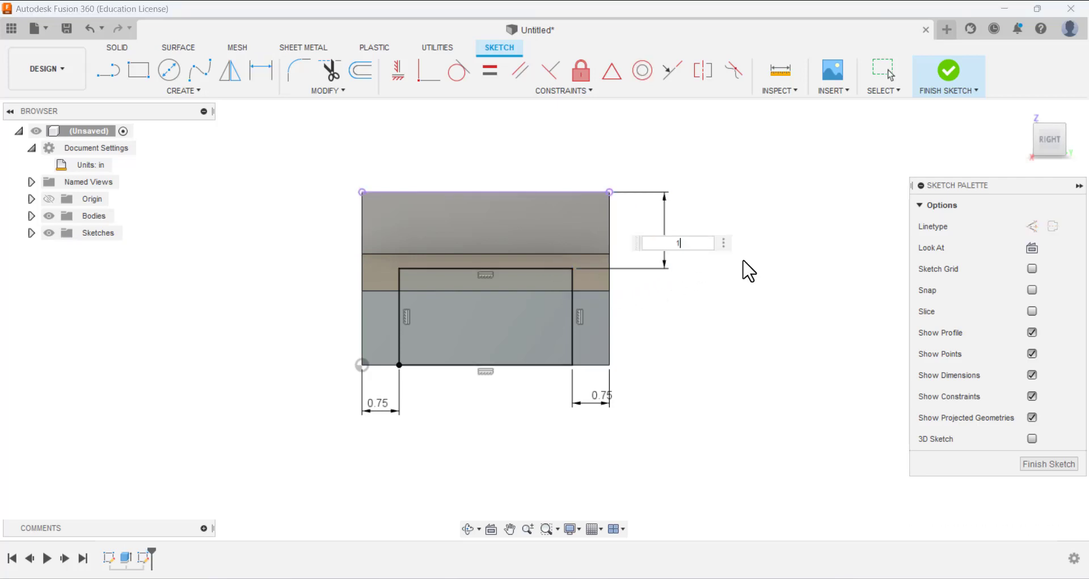
type(".25")
key("Return")
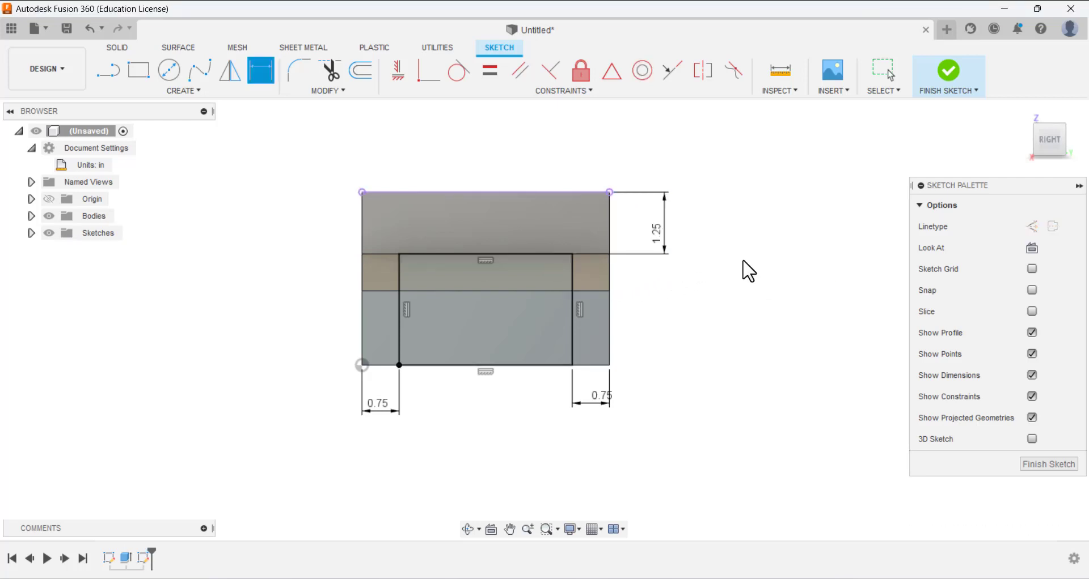
left_click(1048, 464)
mouse_move(746, 275)
middle_mouse_down("shift")
mouse_move(703, 258)
mouse_move(691, 239)
mouse_move(736, 241)
mouse_move(719, 236)
middle_mouse_up("shift")
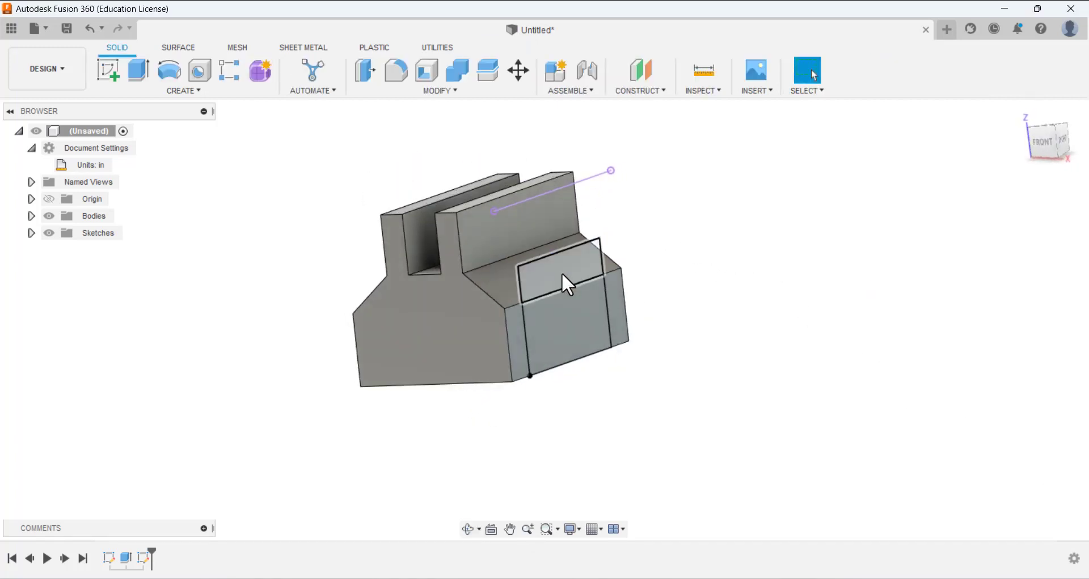
Extrude both rectangle profiles with the operation set to Cut.
left_click(140, 69)
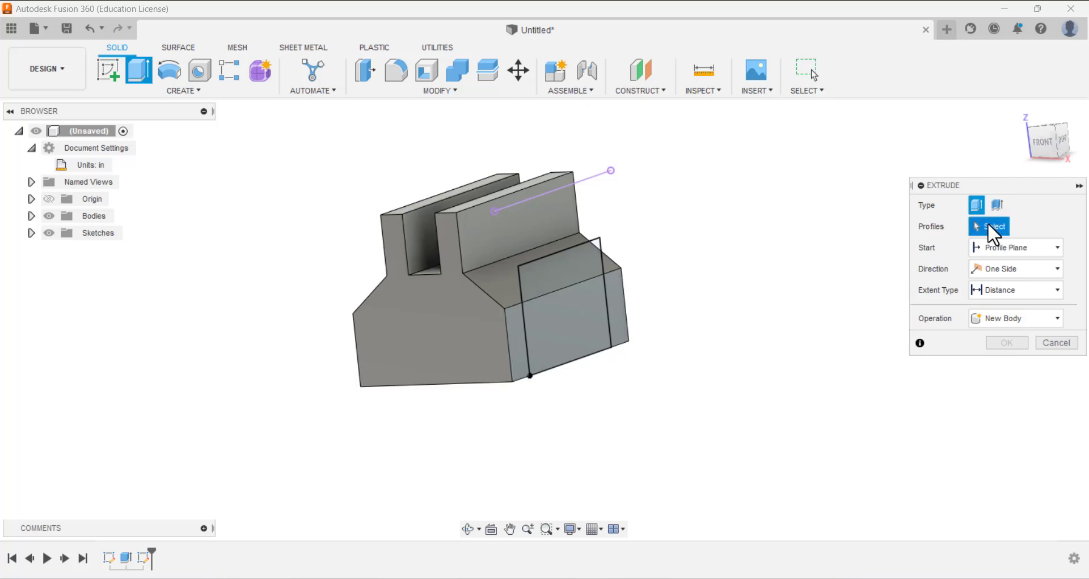
left_click(571, 266)
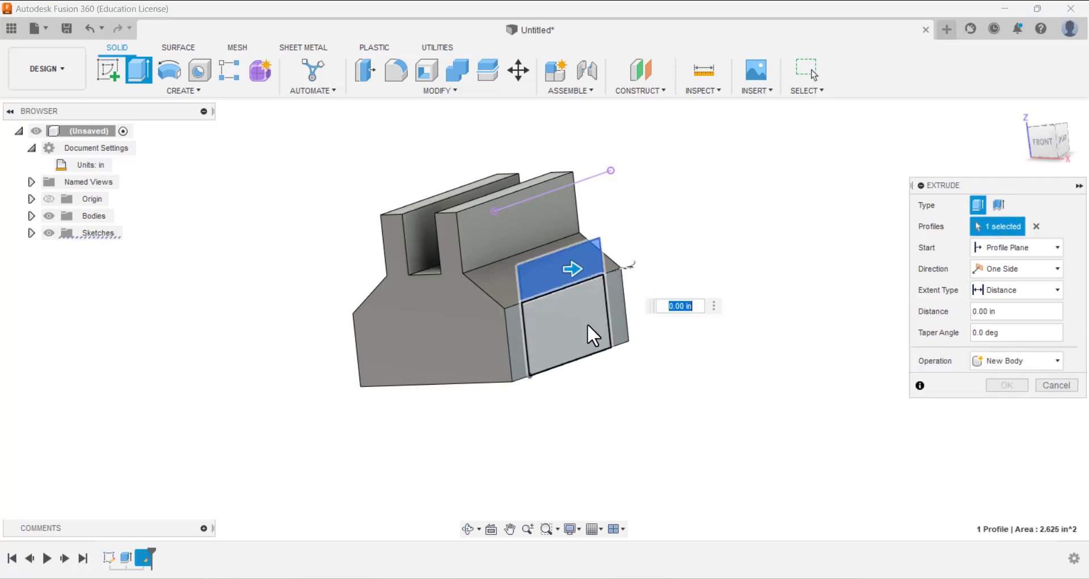
left_click(588, 327)
middle_click_drag(675, 281, 577, 257, "shift")
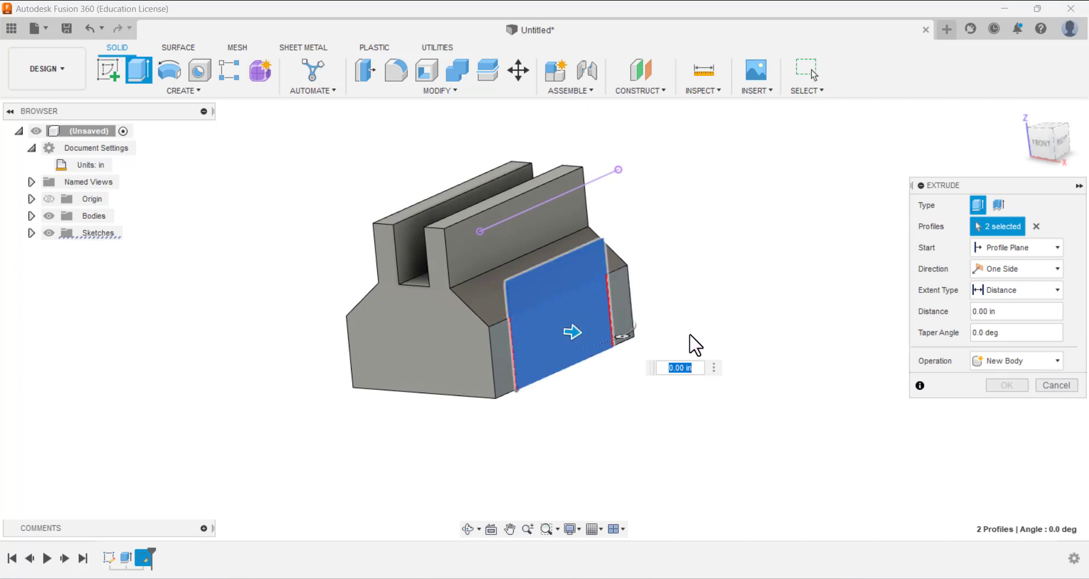
left_click(1007, 361)
left_click(994, 396)
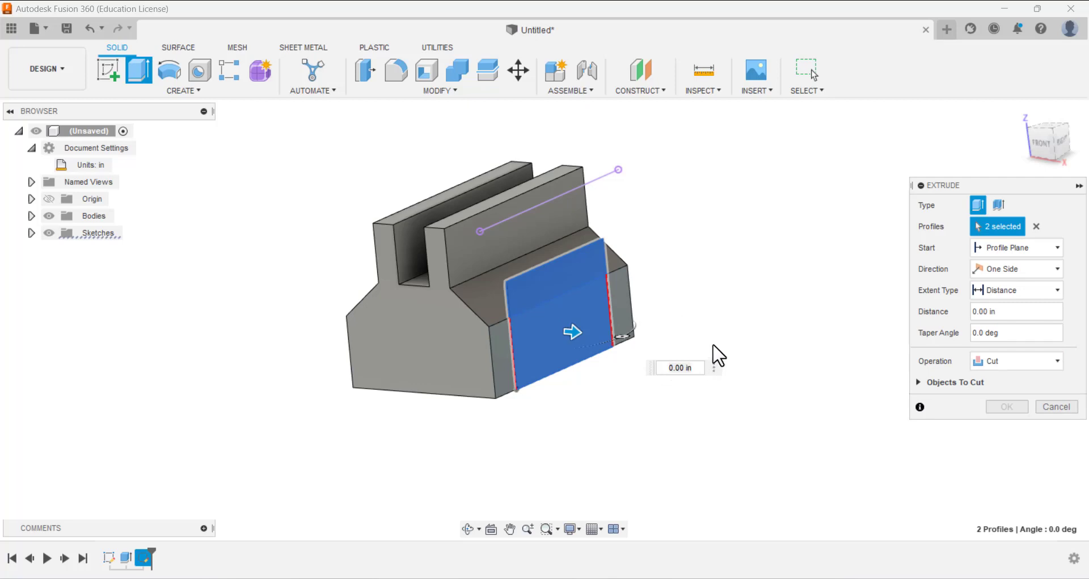
middle_click_drag(648, 343, 578, 345, "shift")
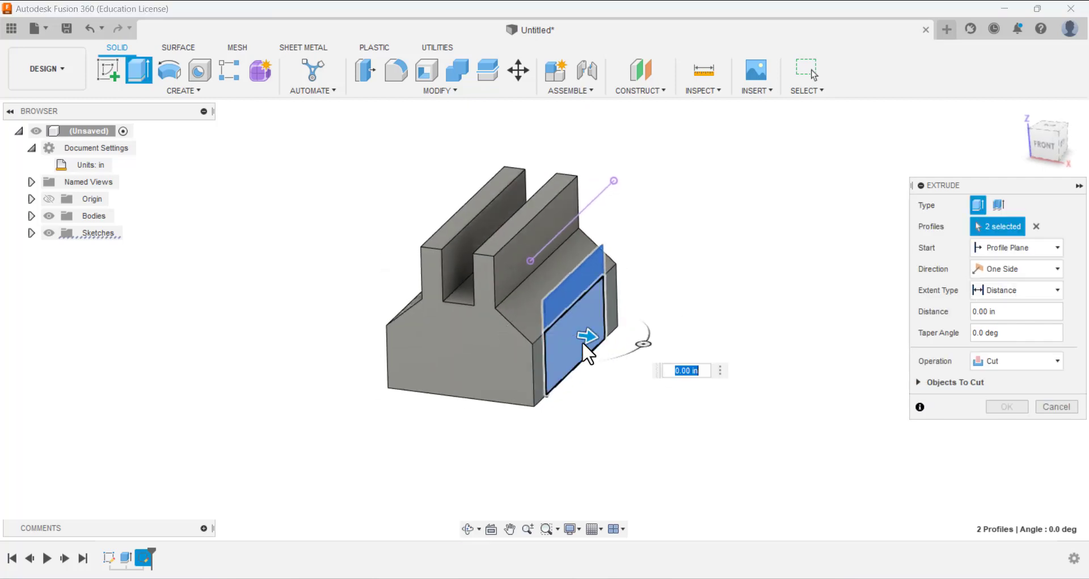
Set the cut's extent to All so it passes through the entire body, and apply it.
left_click_drag(593, 348, 397, 312)
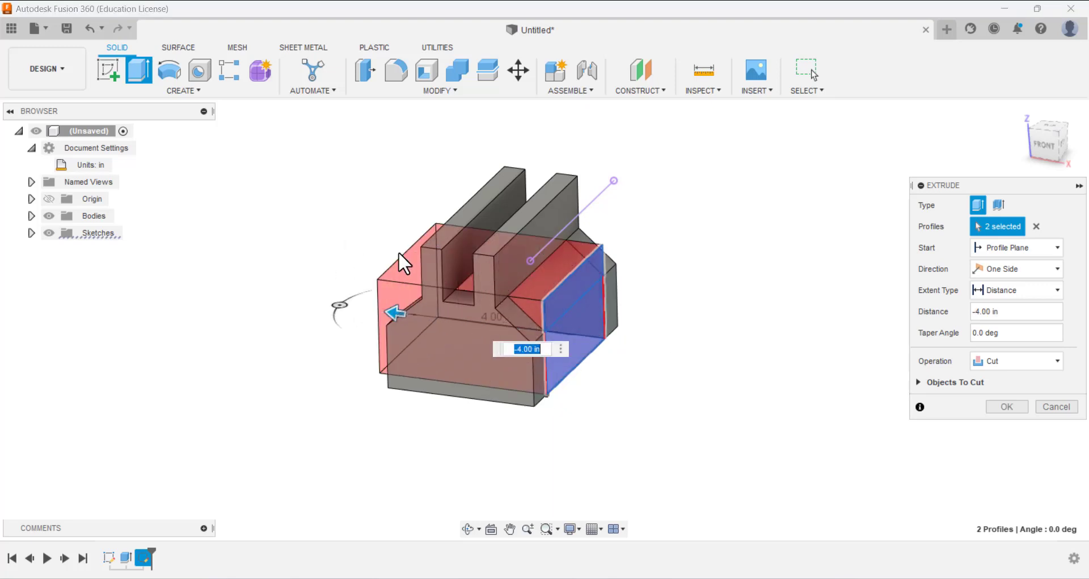
mouse_move(337, 286)
middle_mouse_down("shift")
mouse_move(406, 303)
mouse_move(352, 275)
middle_mouse_up("shift")
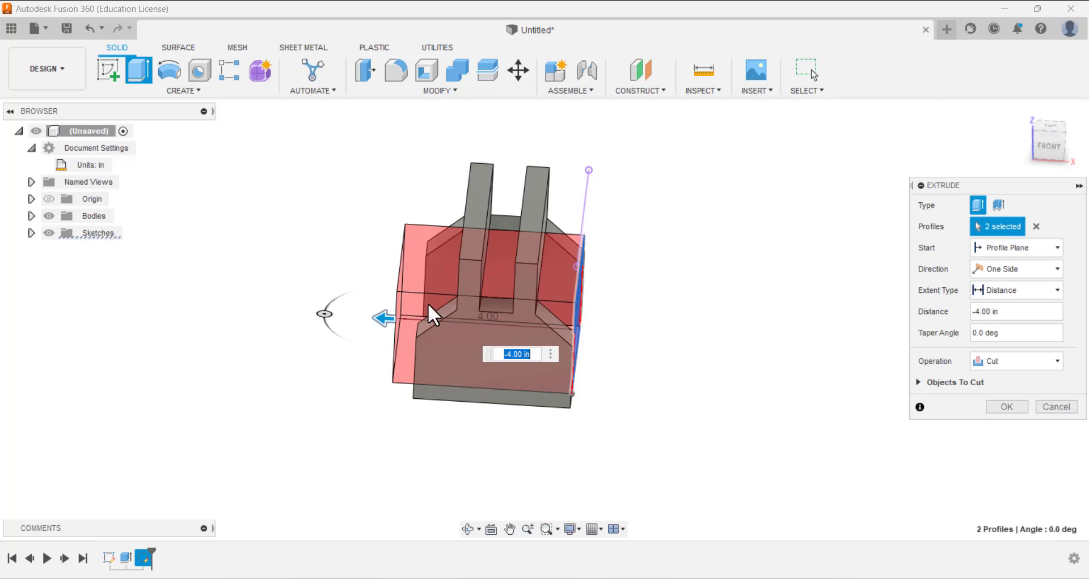
middle_click_drag(425, 312, 451, 306, "shift")
left_click(985, 291)
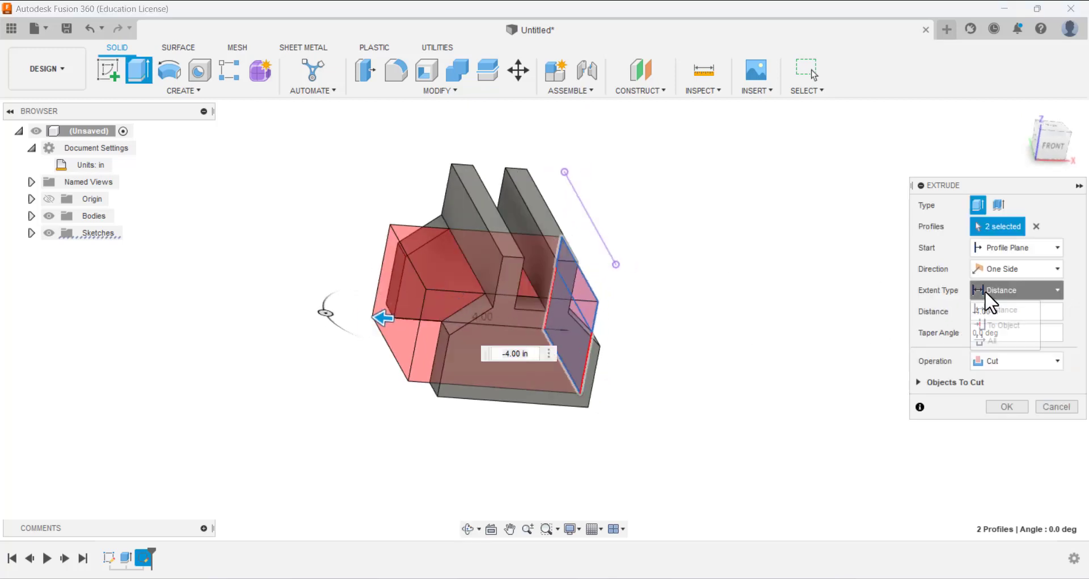
left_click(991, 339)
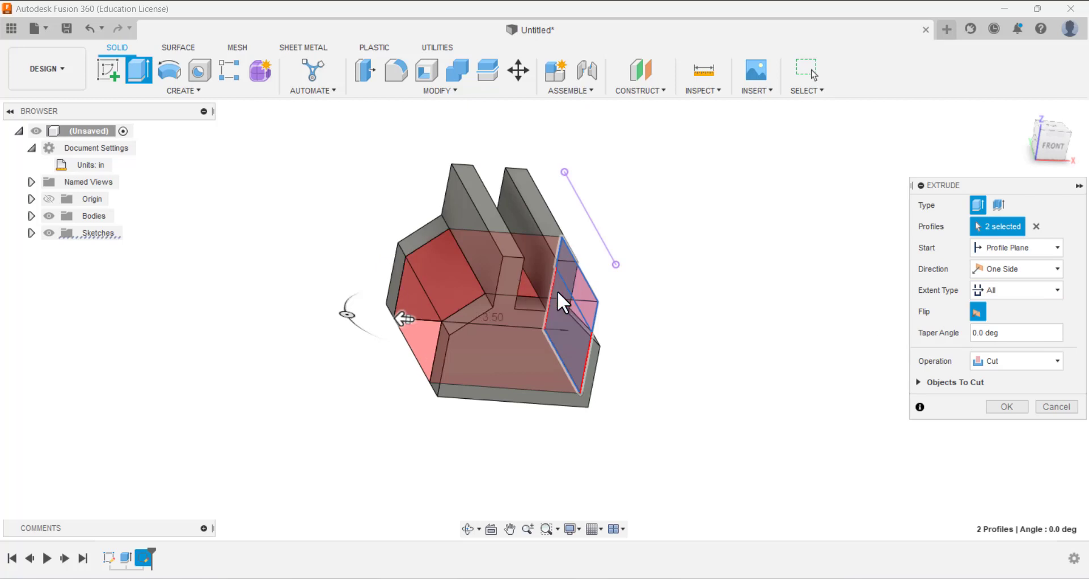
left_click(1007, 407)
middle_click_drag(647, 299, 549, 289, "shift")
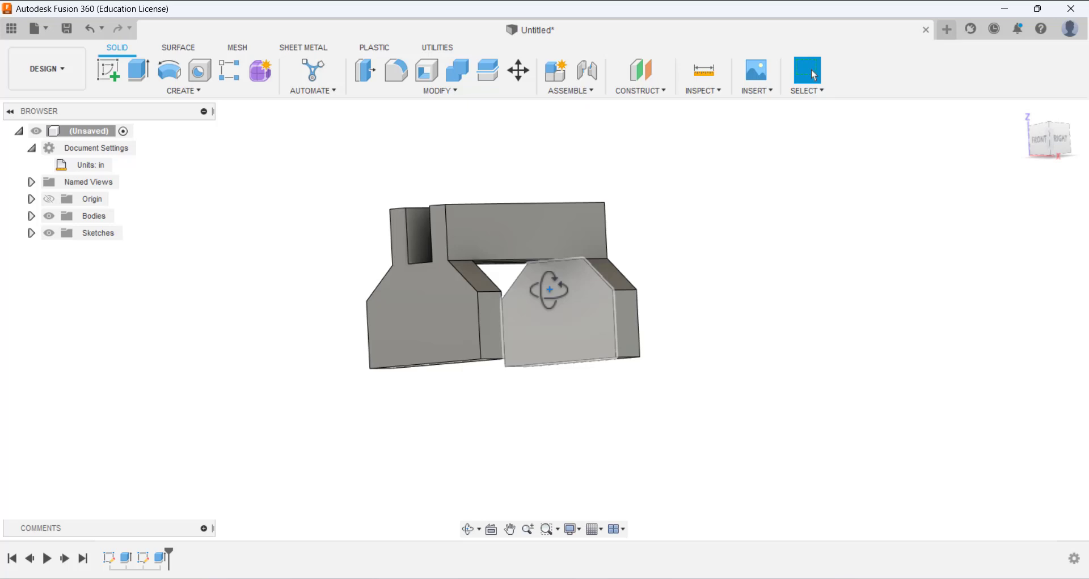
middle_click_drag(549, 290, 486, 245, "shift")
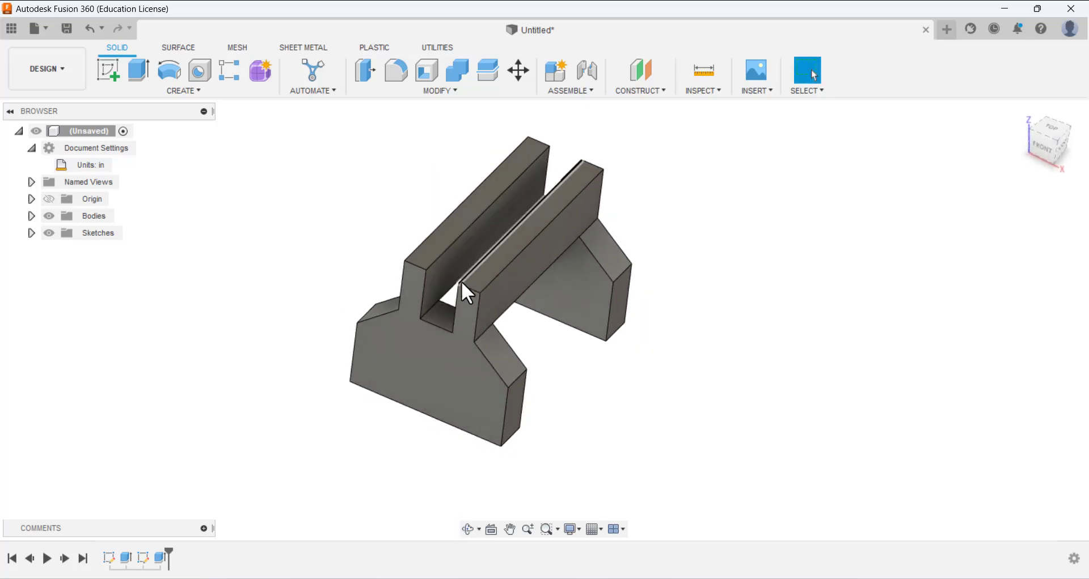
mouse_move(497, 283)
middle_mouse_down("shift")
mouse_move(447, 150)
mouse_move(491, 170)
mouse_move(437, 215)
mouse_move(506, 261)
mouse_move(491, 268)
middle_mouse_up("shift")
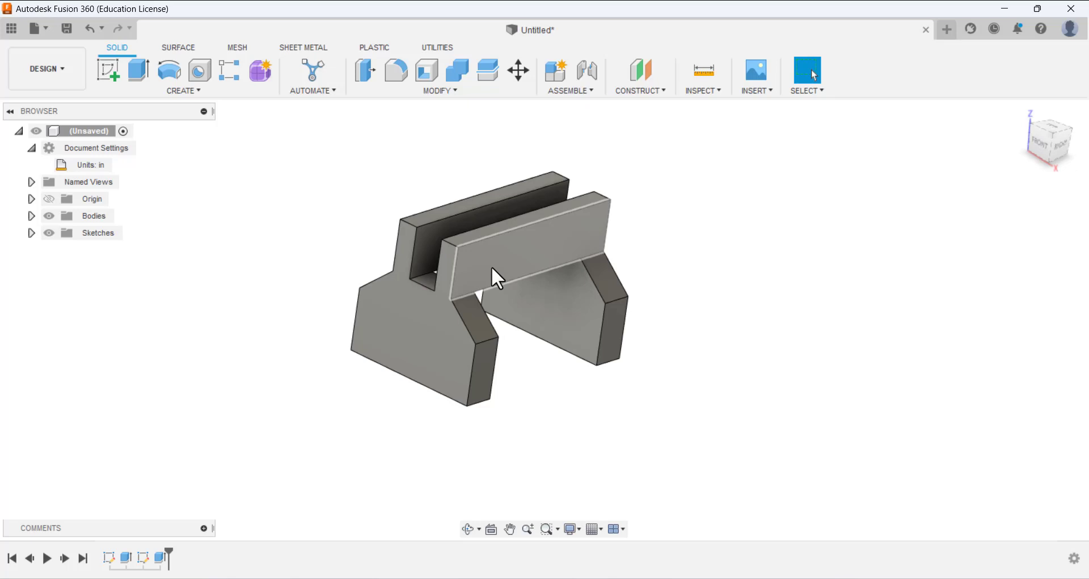
middle_click_drag(527, 376, 554, 338, "shift")
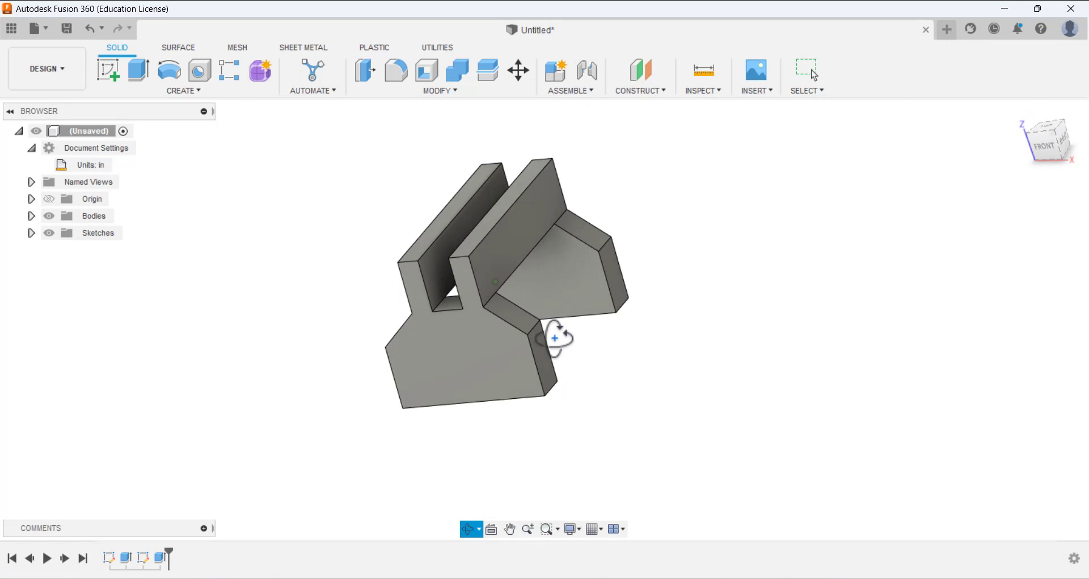
middle_click_drag(554, 339, 486, 382, "shift")
left_click(1024, 119)
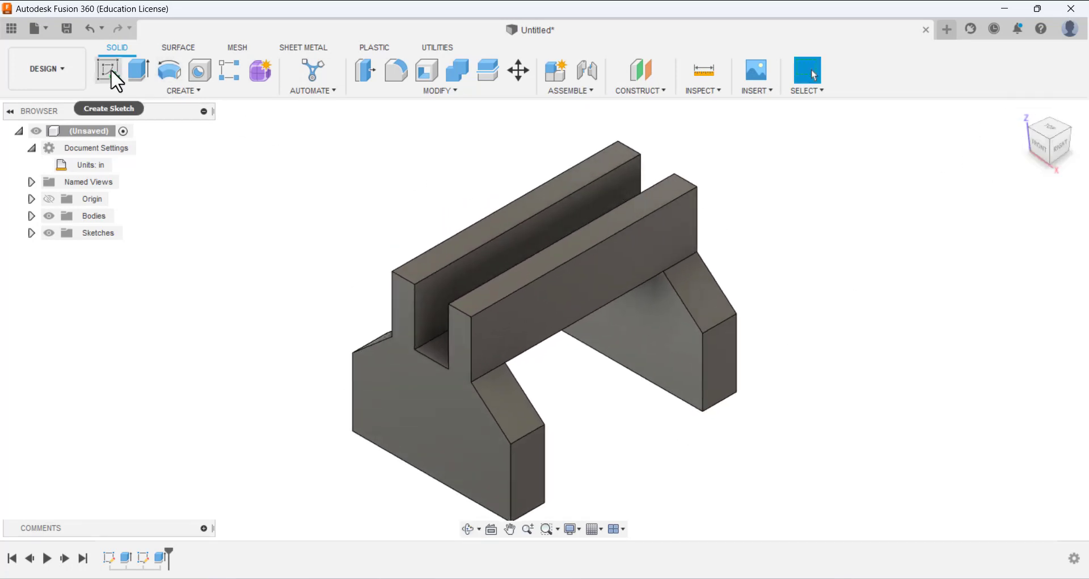
Start a sketch on the model's front face and draw a rectangle up from the bottom edge.
left_click(111, 69)
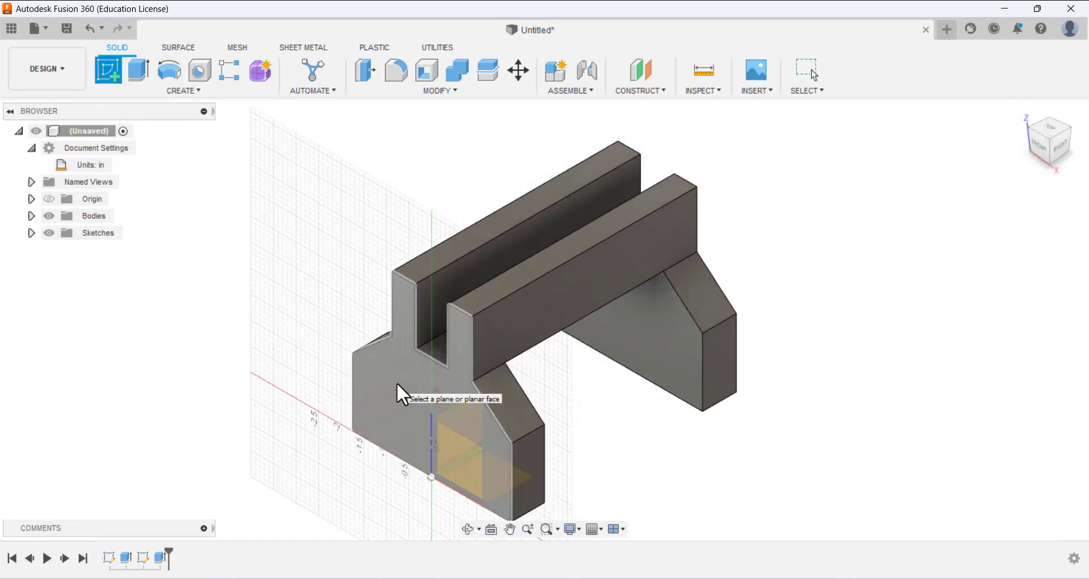
left_click(396, 383)
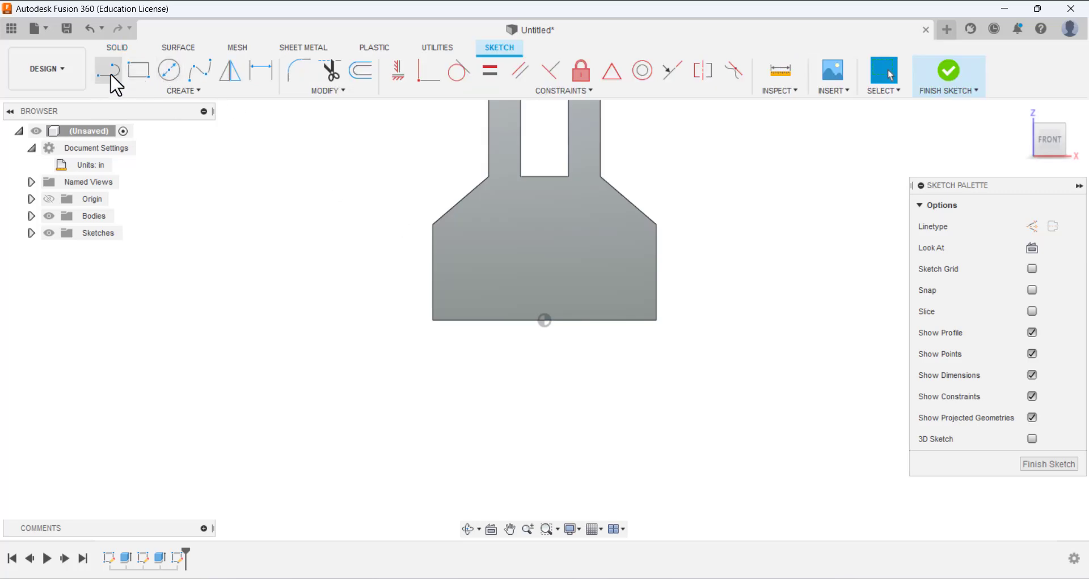
left_click(137, 69)
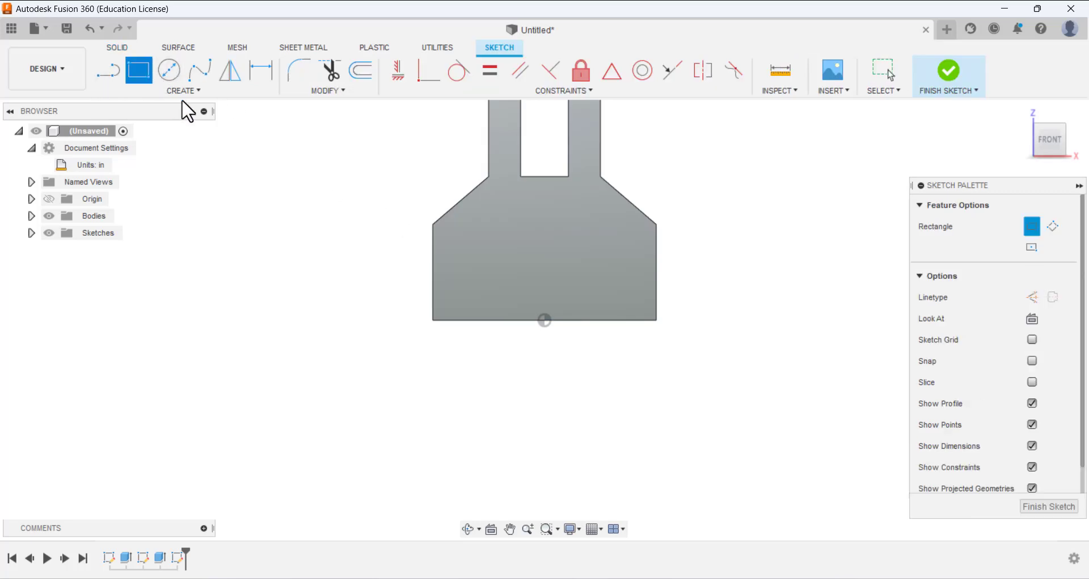
left_click(481, 321)
left_click(597, 231)
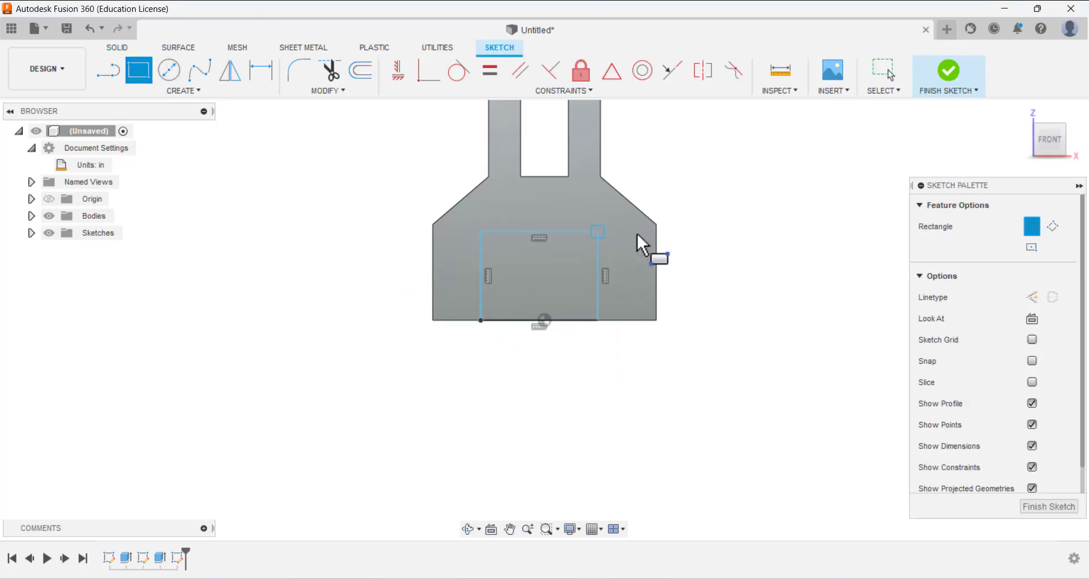
Dimension the rectangle 0.75 in from both the left and right body edges.
left_click(261, 69)
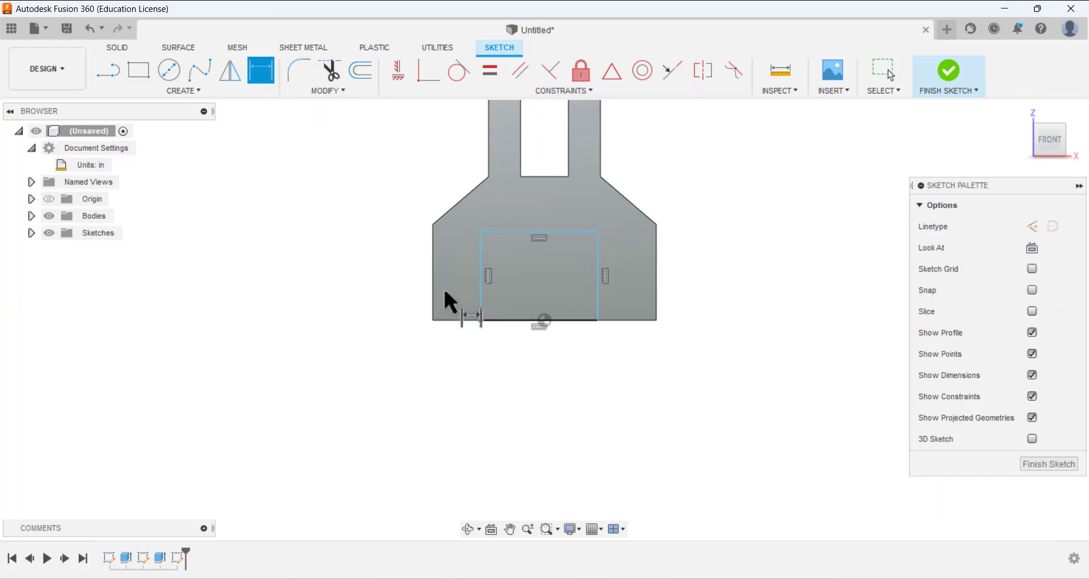
left_click(482, 298)
left_click(432, 291)
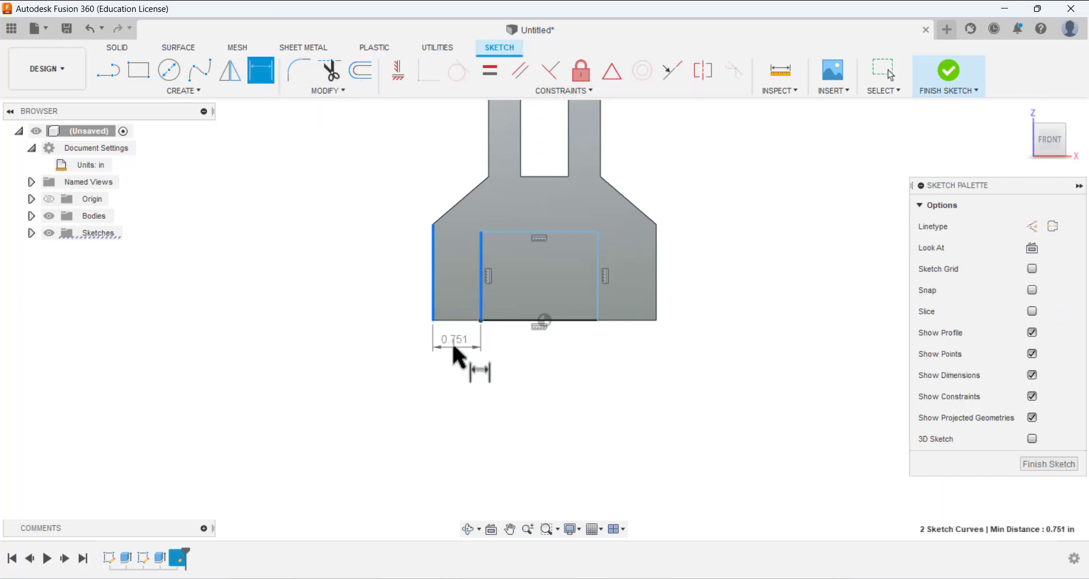
left_click(461, 346)
type("0.75")
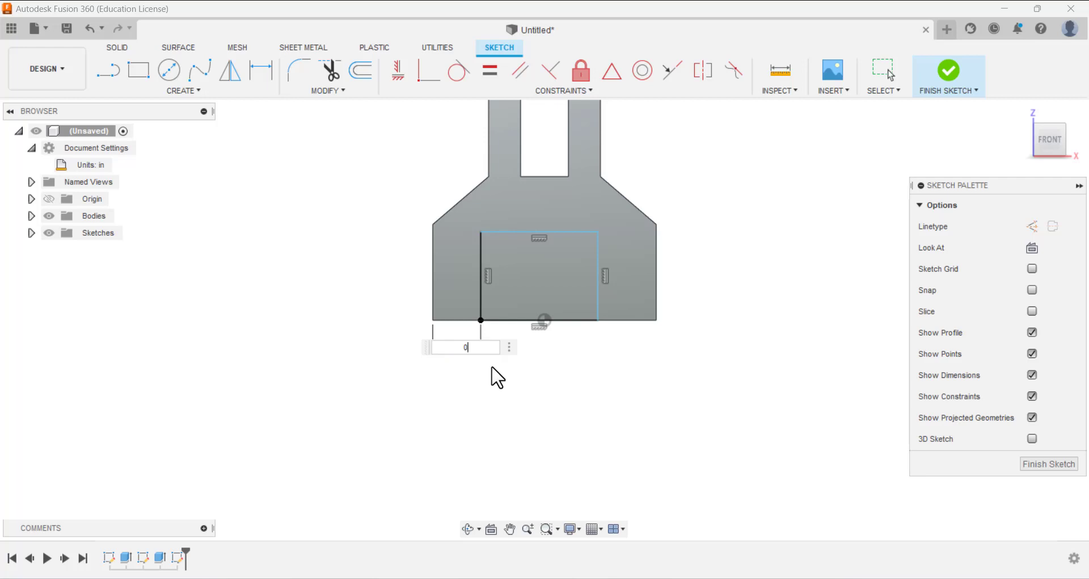
key("Return")
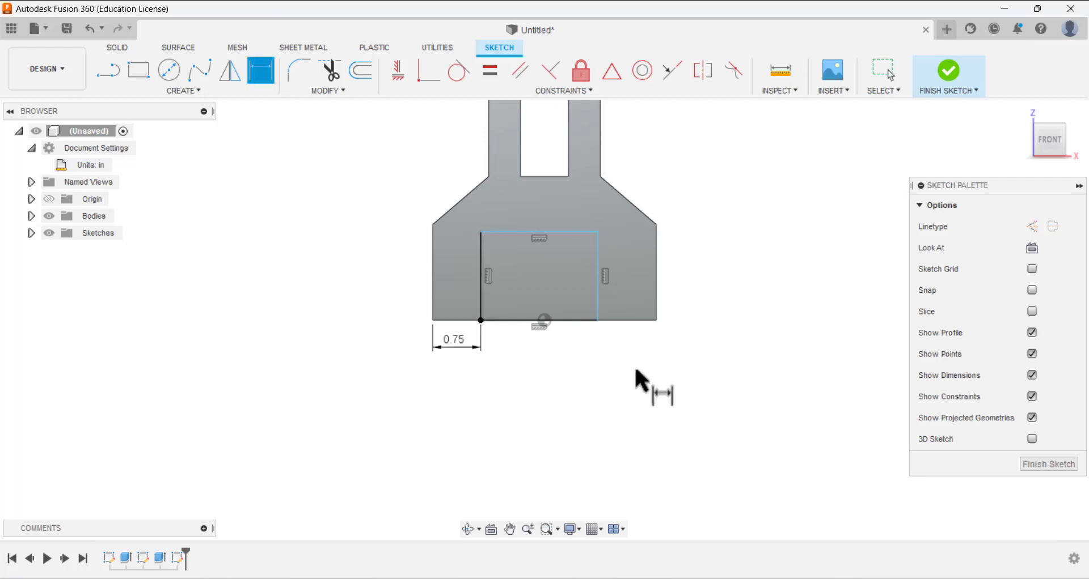
left_click(599, 306)
left_click(656, 297)
left_click(630, 371)
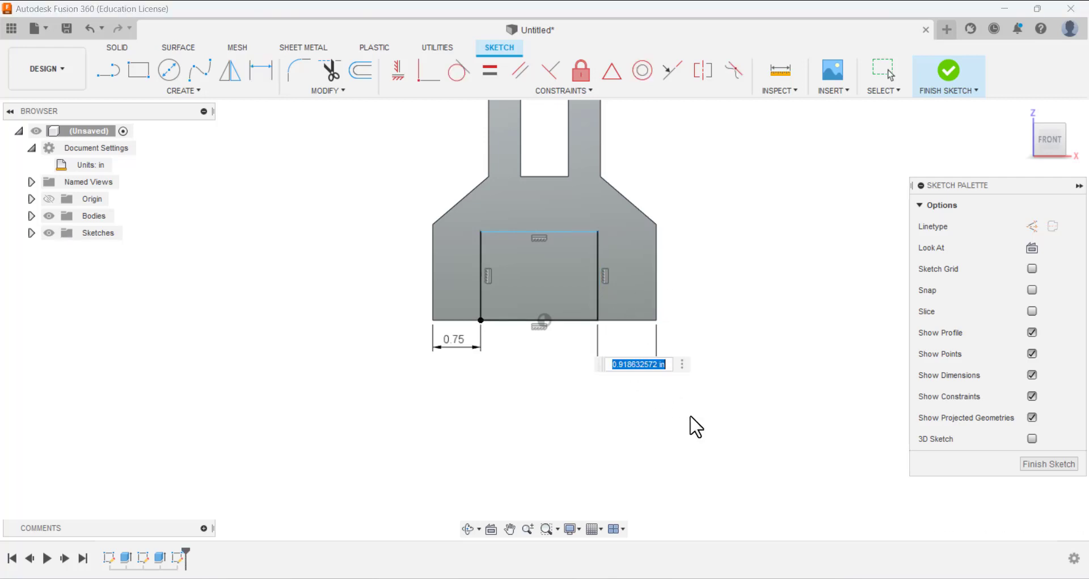
type("0.75")
key("Return")
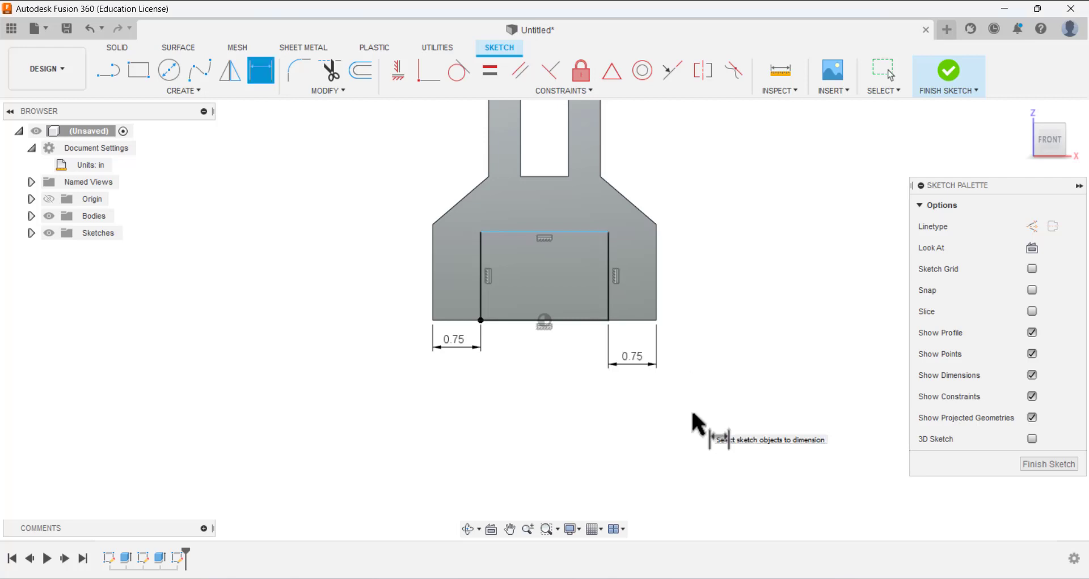
Set the rectangle's height to 0.75 in.
left_click(562, 231)
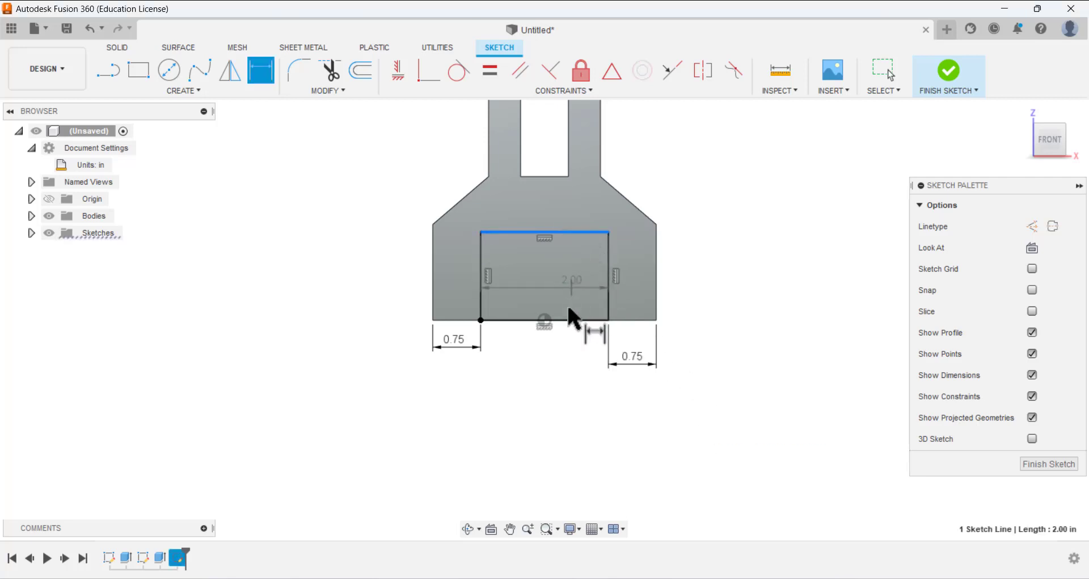
left_click(566, 321)
left_click(717, 286)
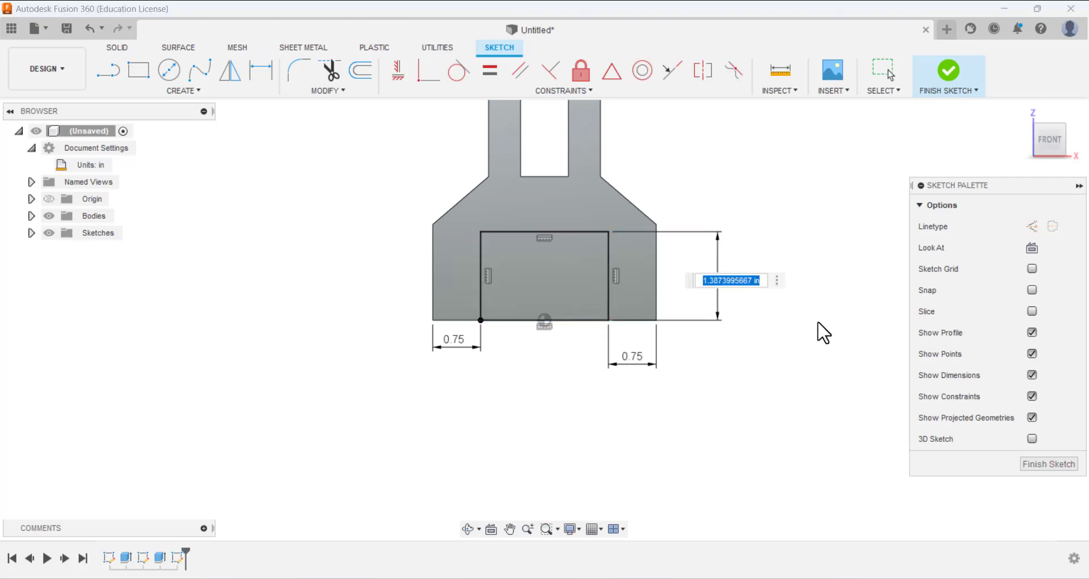
type("0.75")
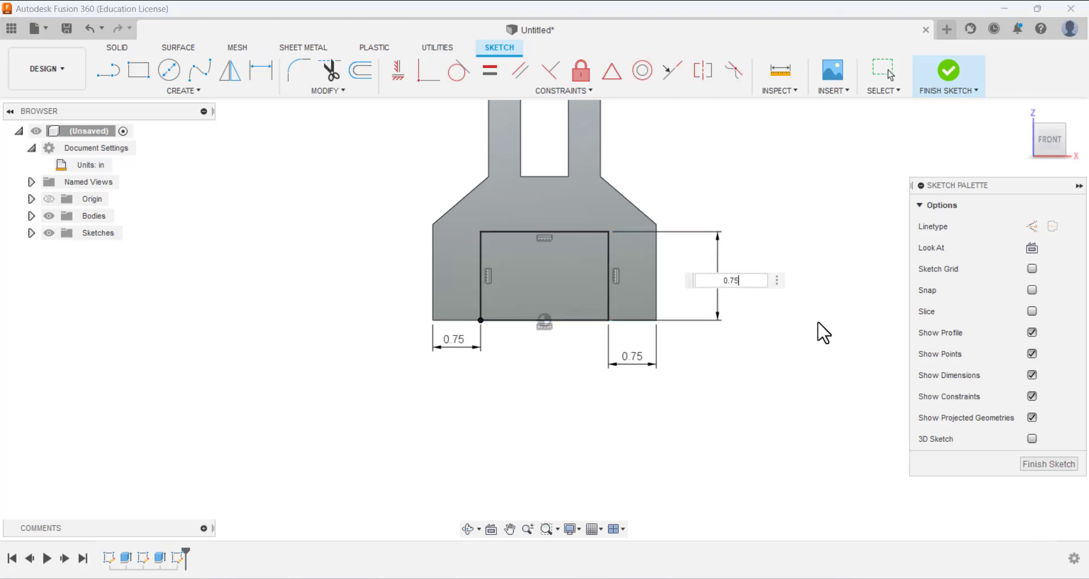
key("Return")
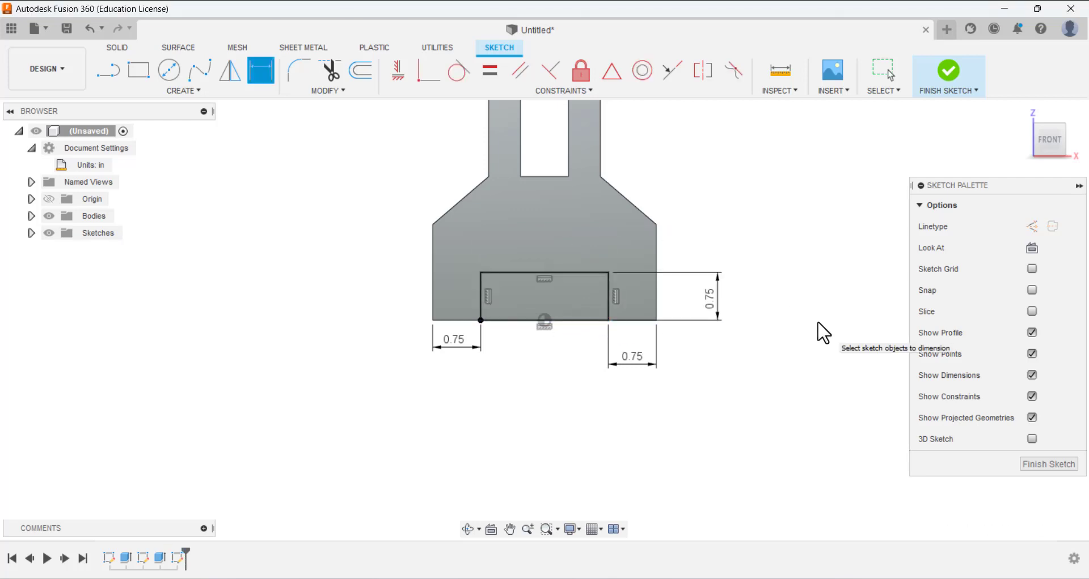
Draw a centre-diameter circle beside the body, redoing the first attempt.
left_click(168, 69)
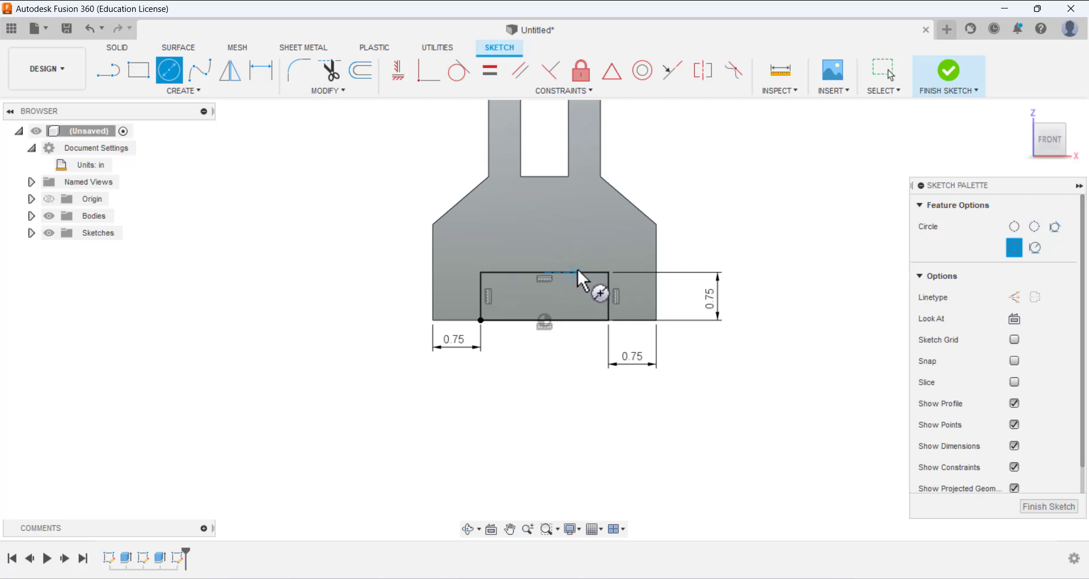
left_click(544, 273)
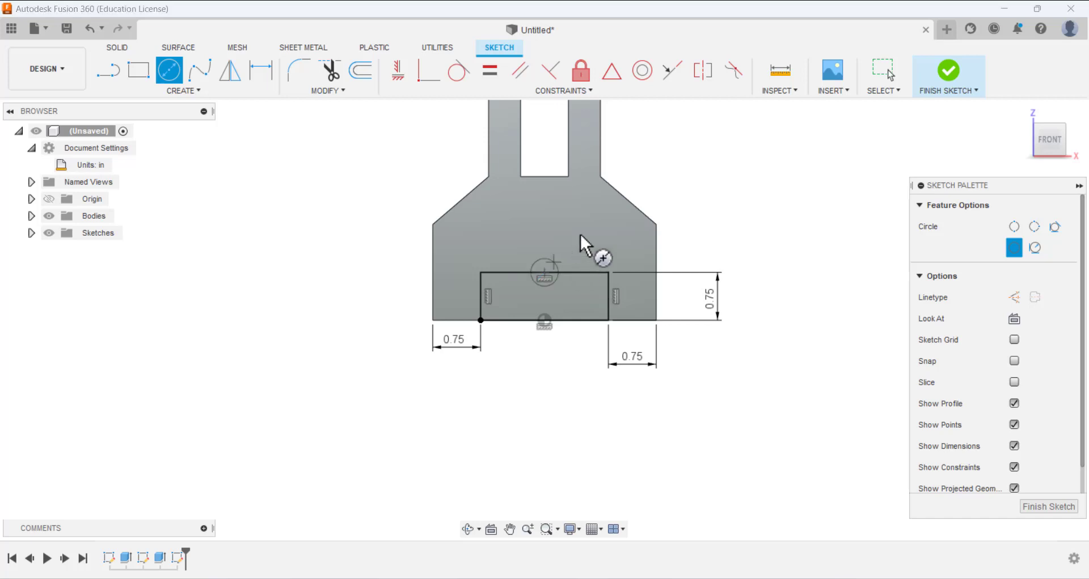
left_click(581, 234)
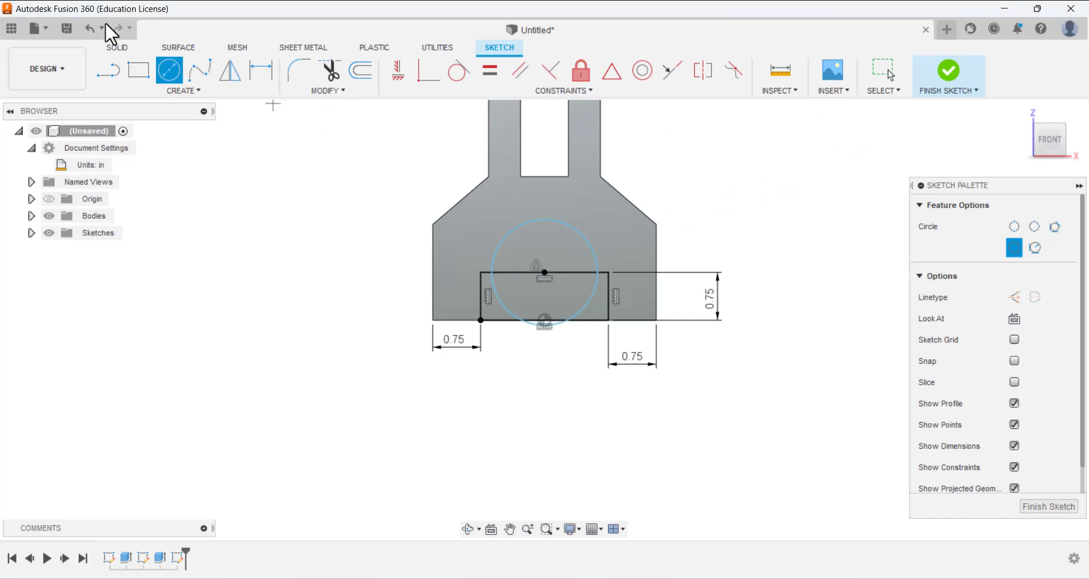
key("Escape")
left_click(86, 29)
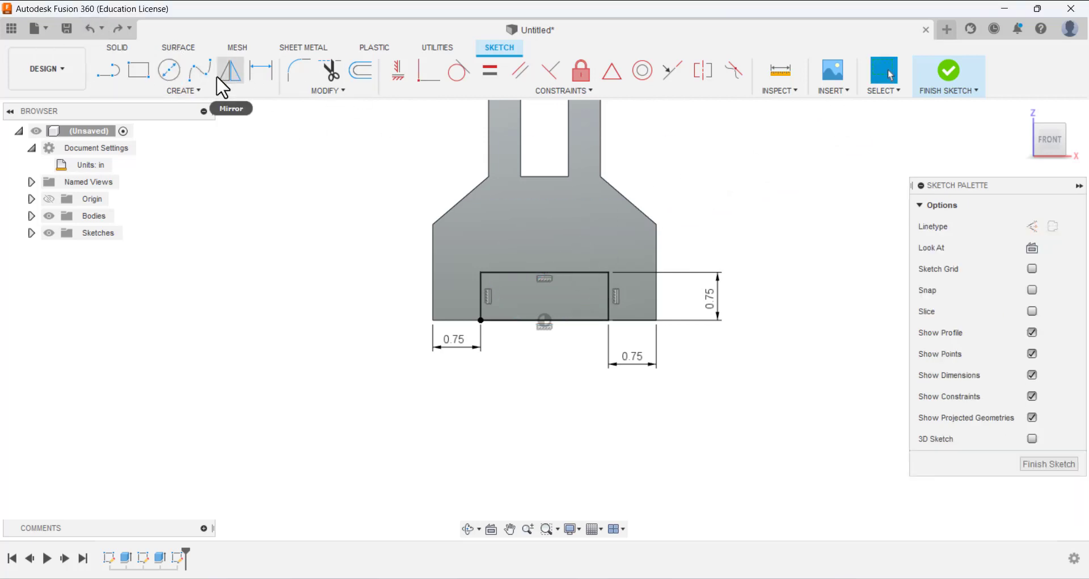
left_click(169, 69)
left_click(361, 216)
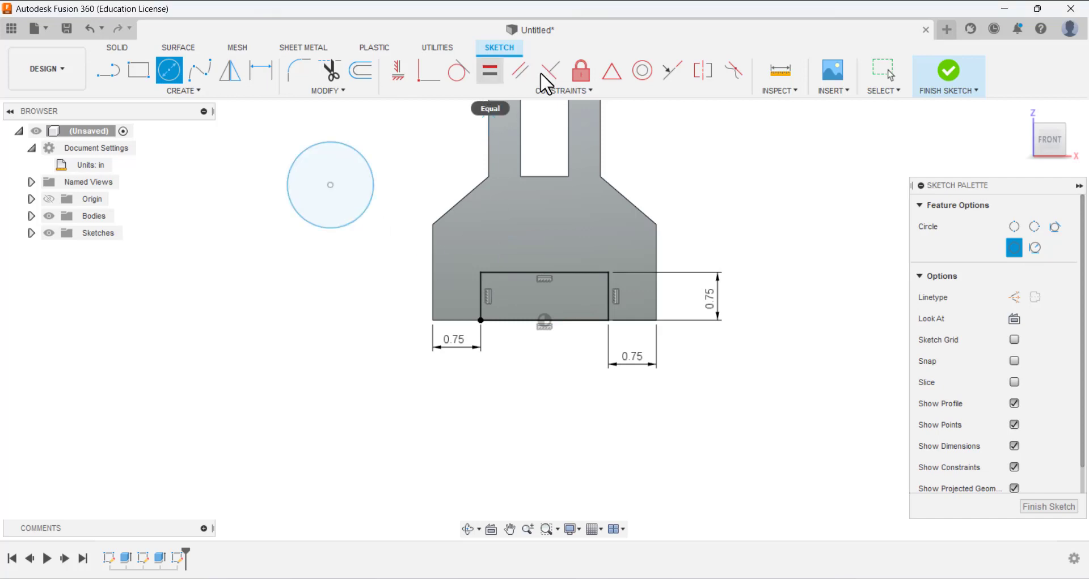
Constrain the circle's centre to the midpoint of the rectangle's top edge.
left_click(611, 70)
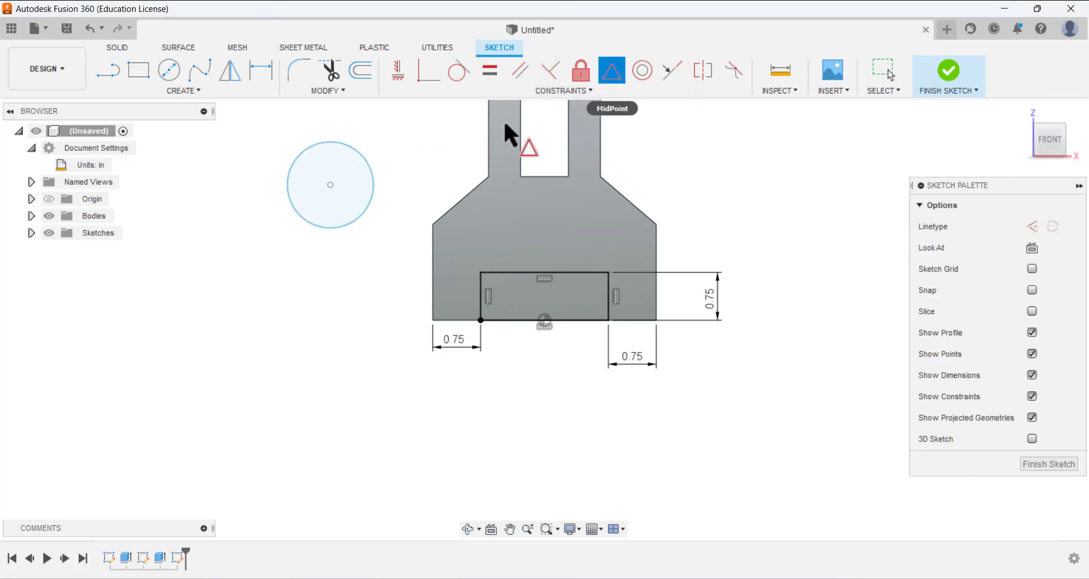
left_click(330, 185)
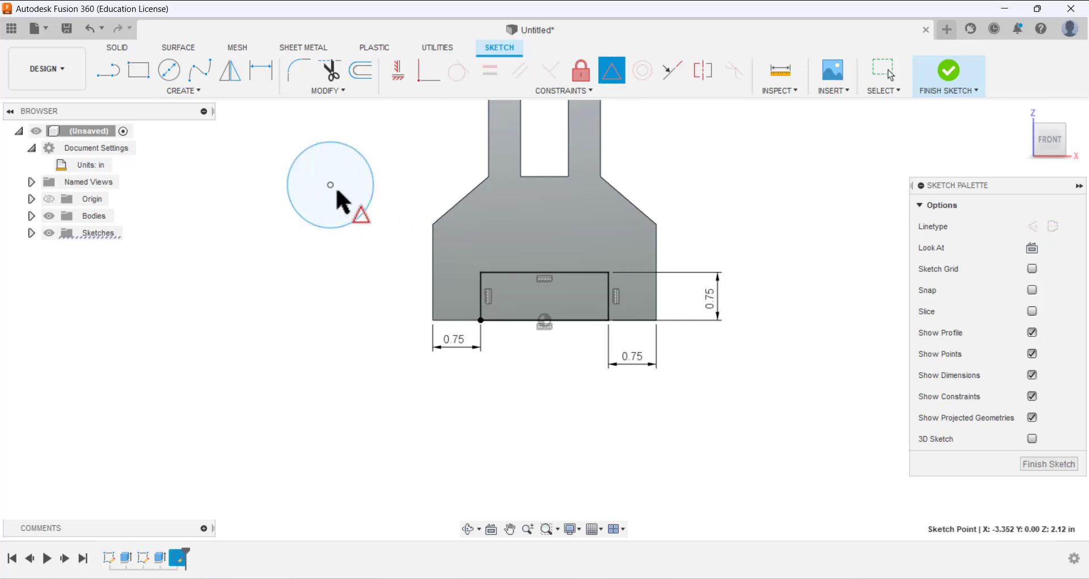
left_click(330, 183)
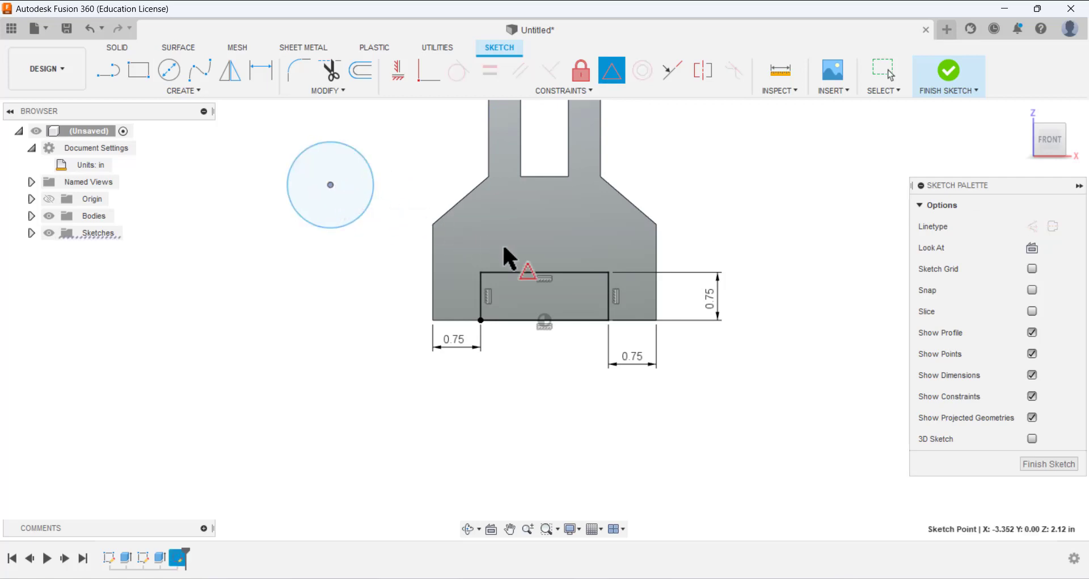
left_click(560, 273)
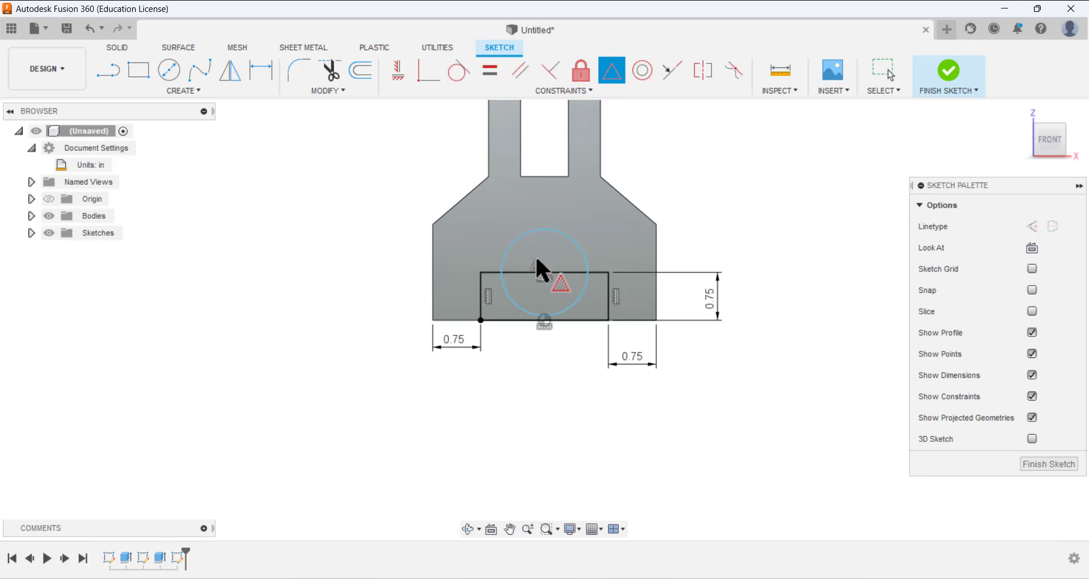
left_click(543, 272)
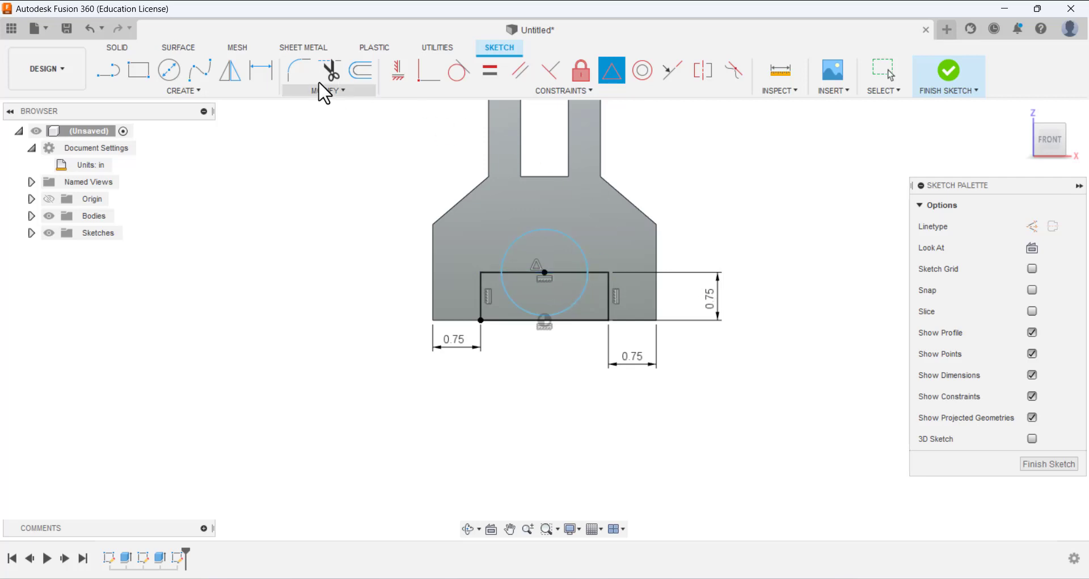
Dimension the circle's diameter to 2 in.
left_click(261, 70)
left_click(518, 251)
left_click(372, 179)
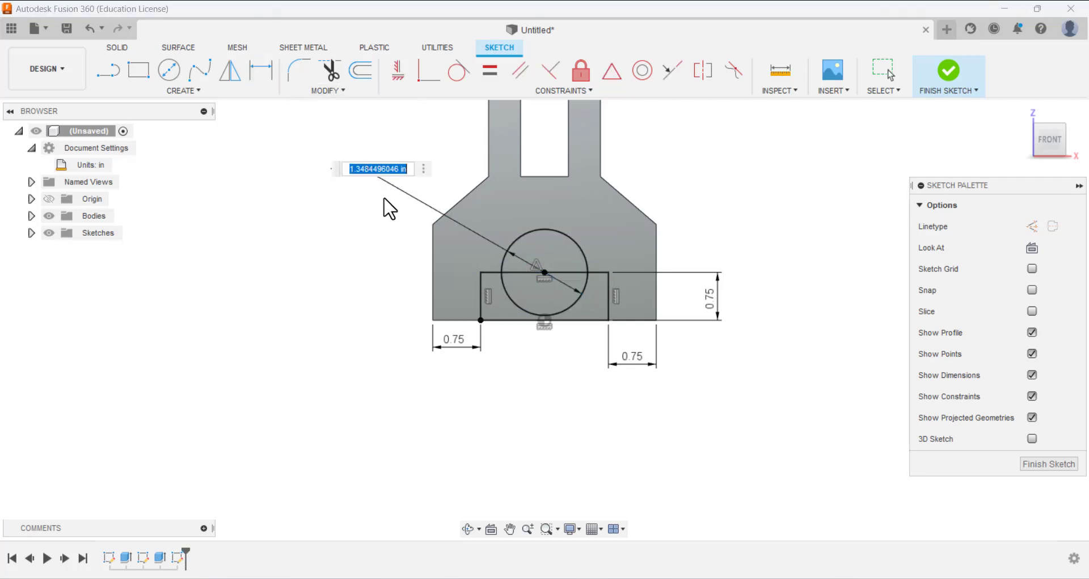
type("2")
key("Return")
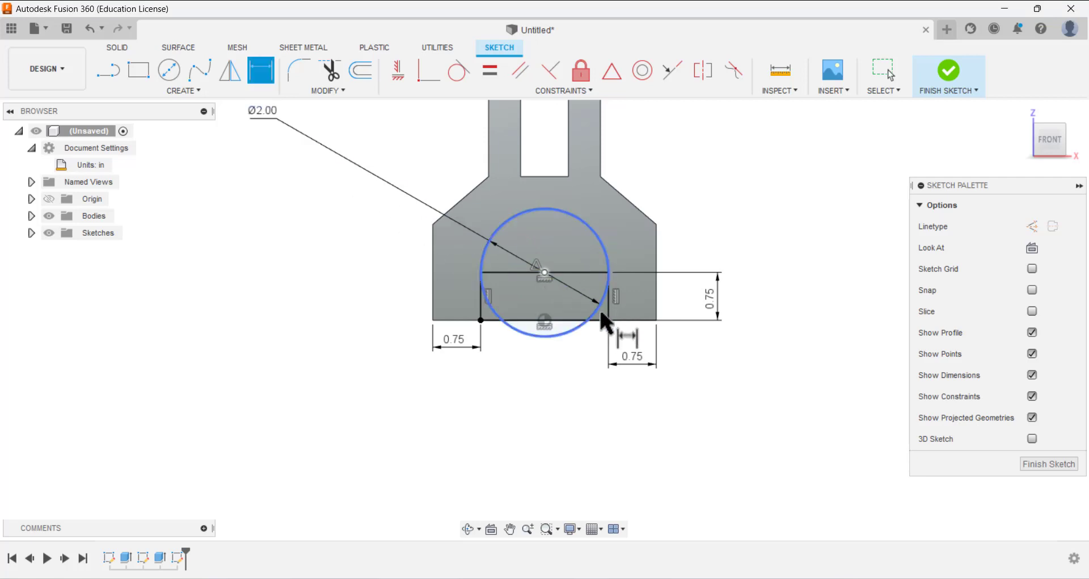
key("Escape")
middle_click_drag(590, 308, 553, 281, "shift")
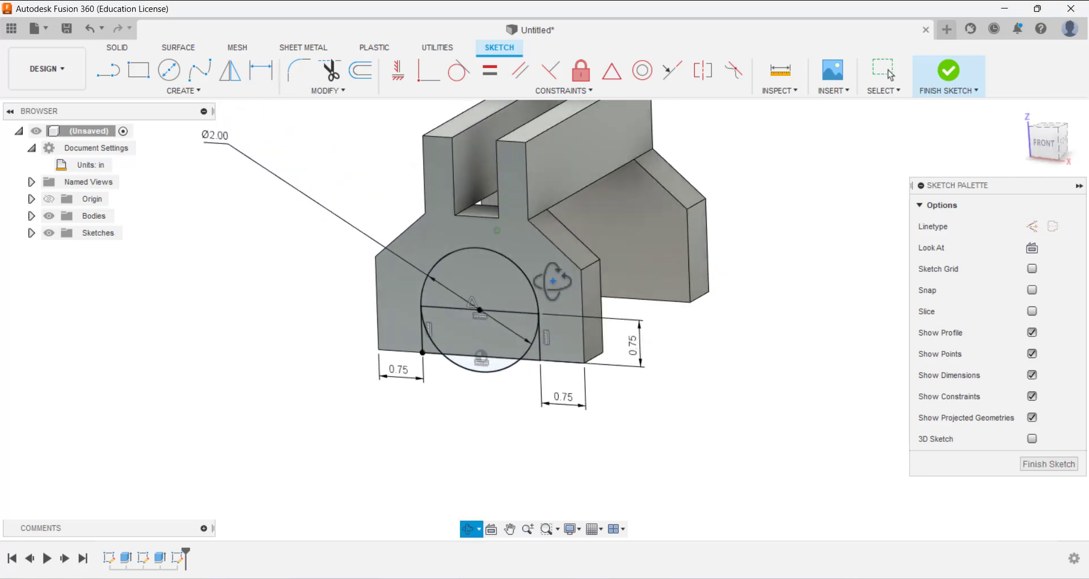
Trim away the circle's lower arc to leave an arch, then finish the sketch.
left_click(331, 71)
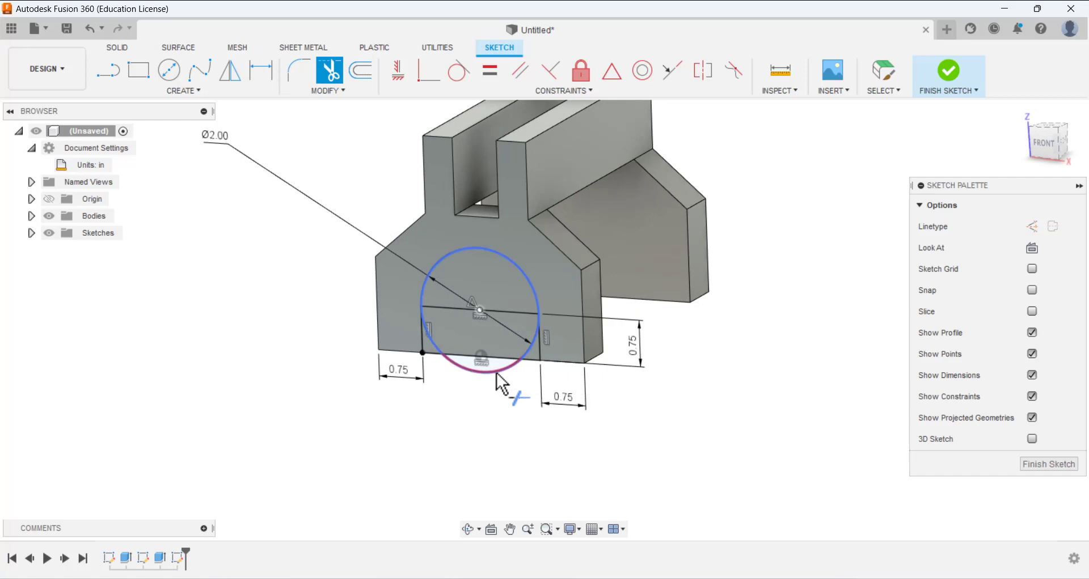
left_click(497, 375)
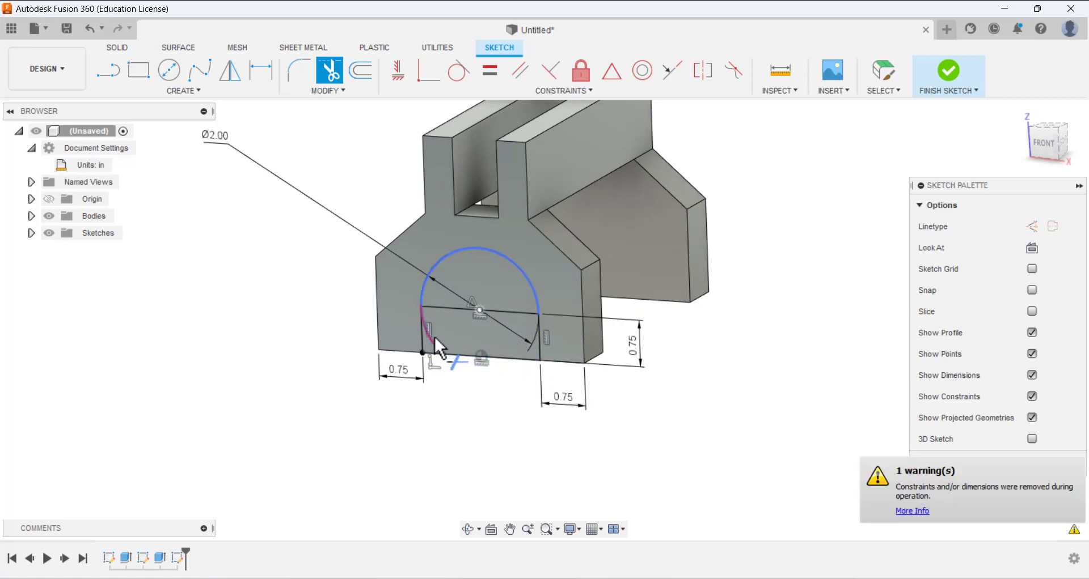
key("Escape")
middle_click_drag(478, 384, 475, 361, "shift")
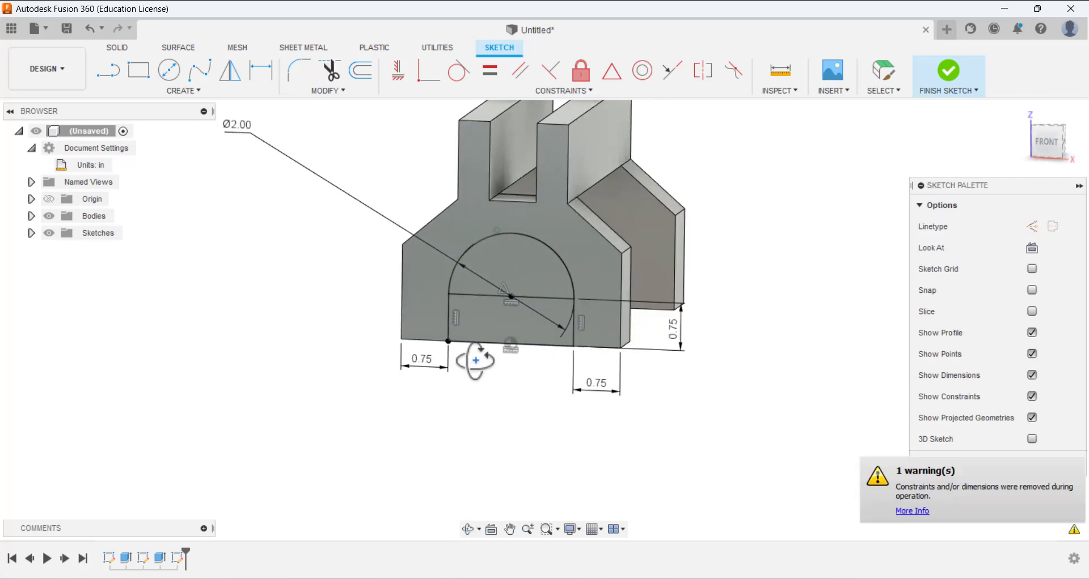
key("t")
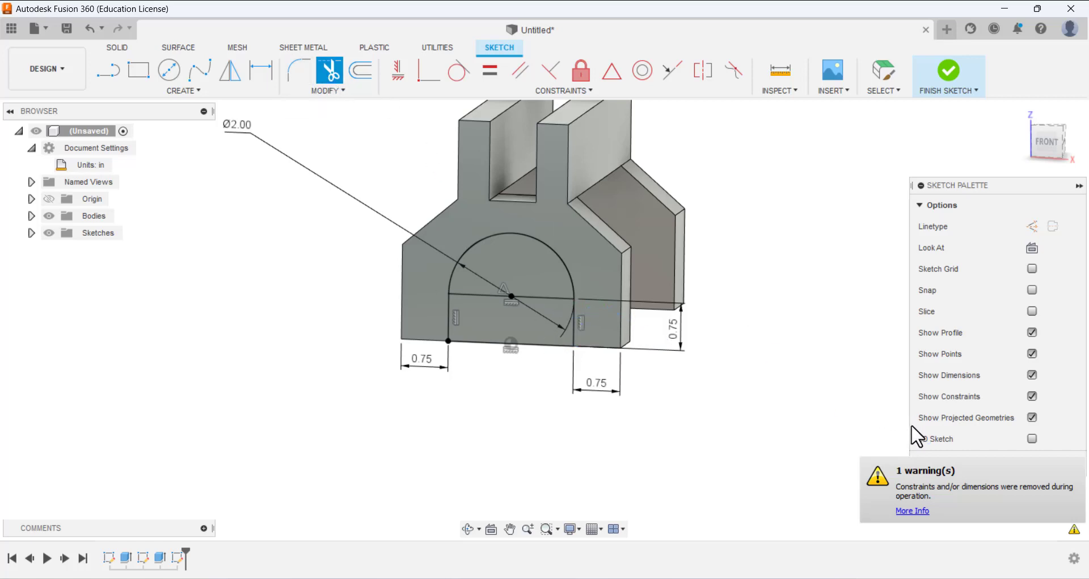
left_click(1035, 465)
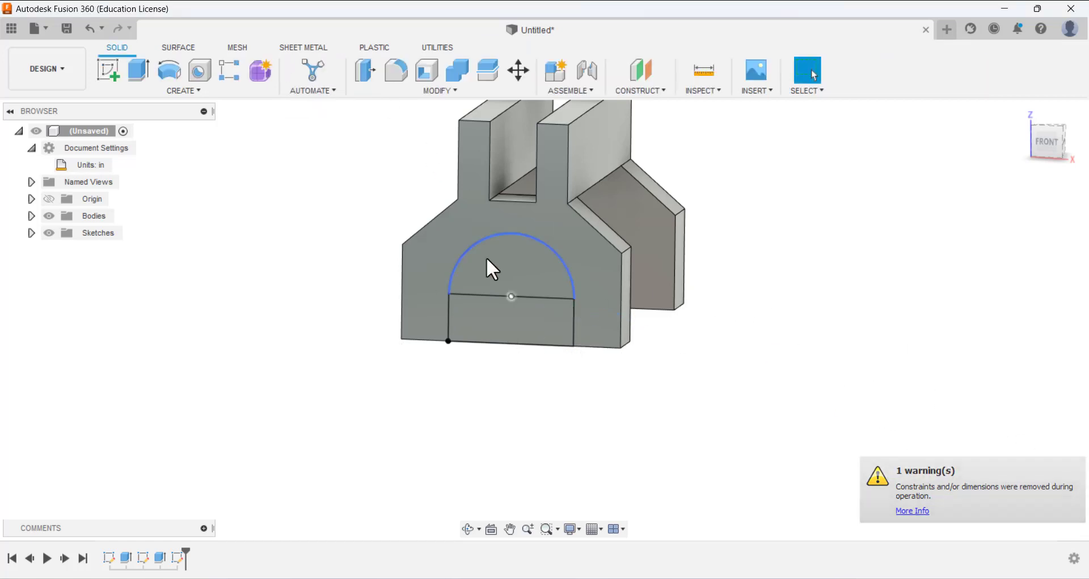
left_click(142, 78)
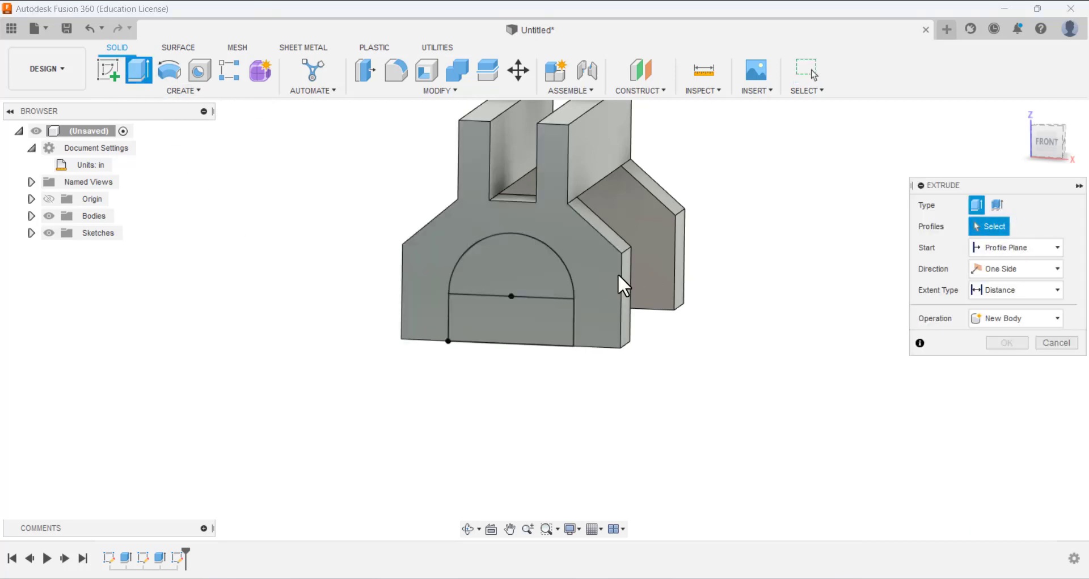
Cut the semicircle and rectangle profiles through the whole body with extent All.
left_click(520, 269)
left_click(532, 318)
middle_click_drag(531, 318, 409, 329, "shift")
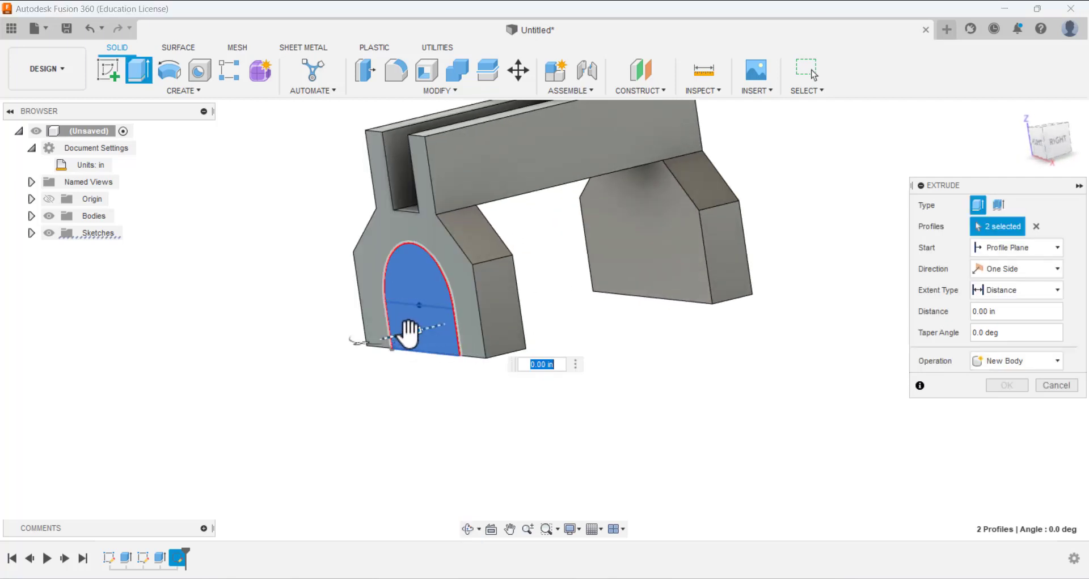
left_click_drag(409, 332, 790, 274)
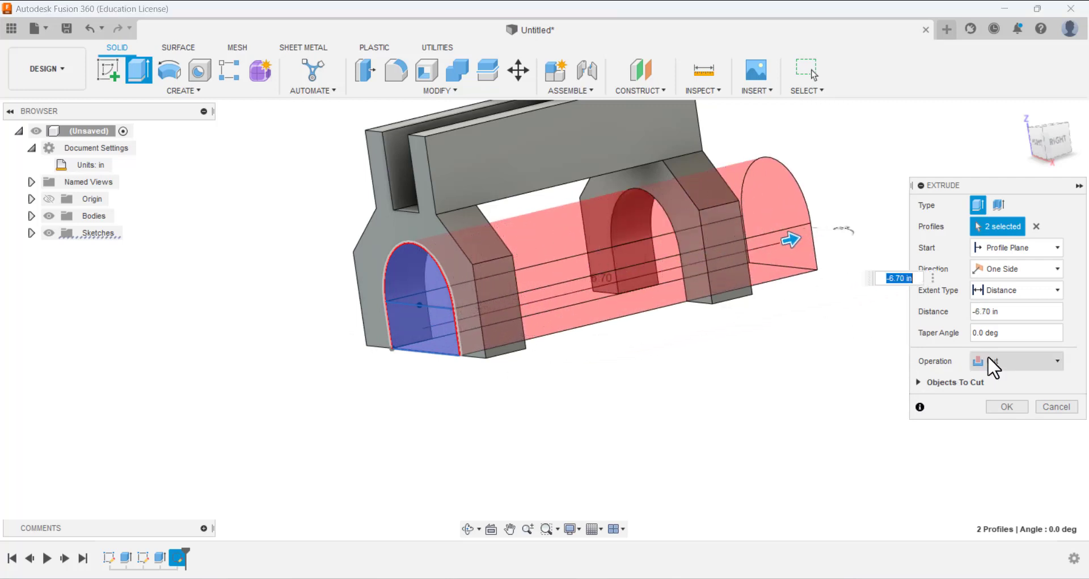
mouse_move(876, 330)
middle_mouse_down("shift")
mouse_move(813, 335)
mouse_move(875, 347)
middle_mouse_up("shift")
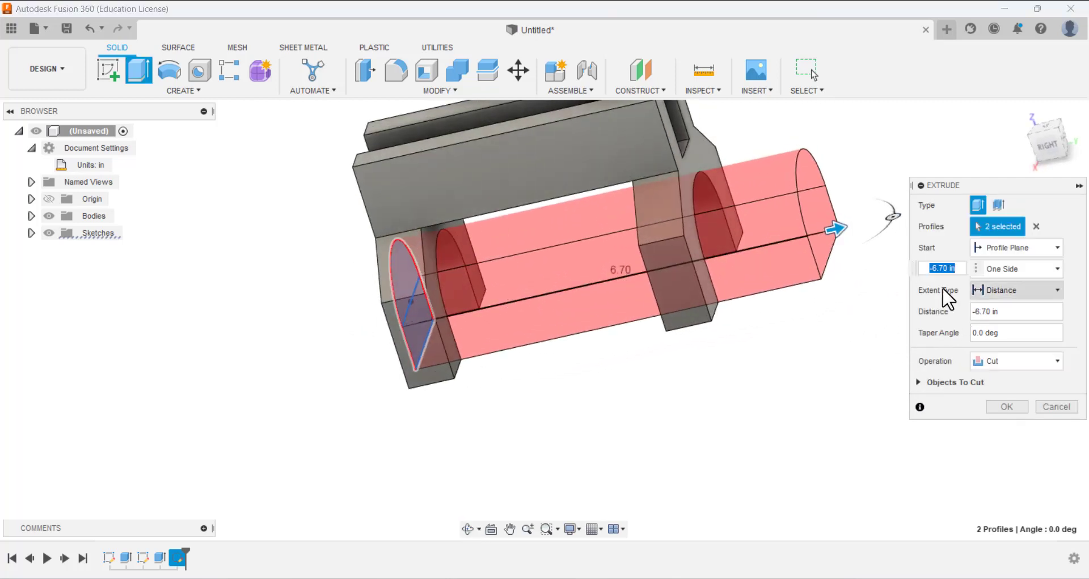
left_click(984, 288)
left_click(1000, 354)
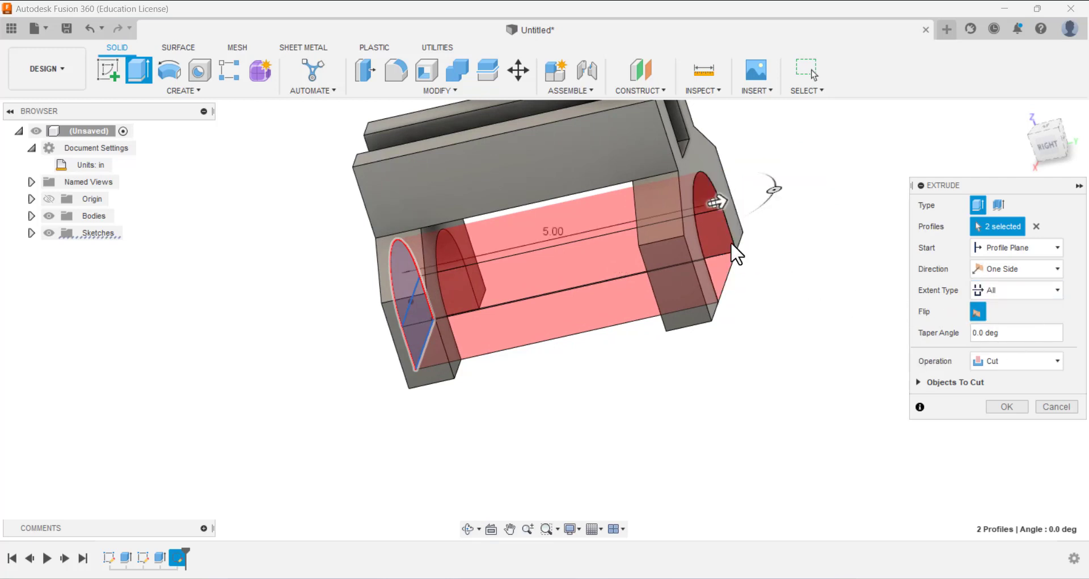
left_click(1006, 407)
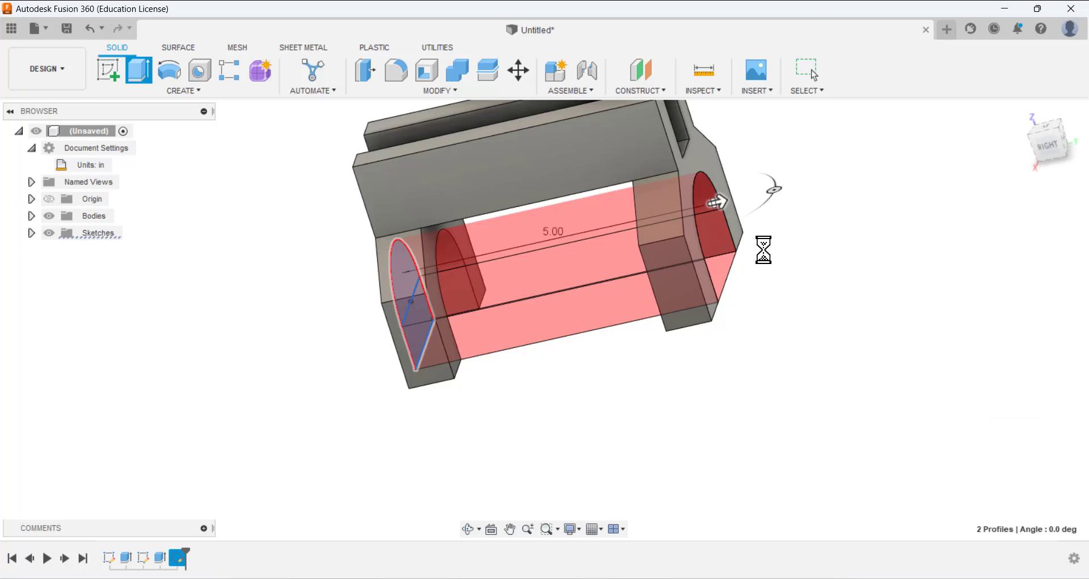
mouse_move(760, 260)
middle_mouse_down("shift")
mouse_move(673, 214)
mouse_move(664, 245)
mouse_move(626, 239)
mouse_move(646, 275)
mouse_move(402, 300)
middle_mouse_up("shift")
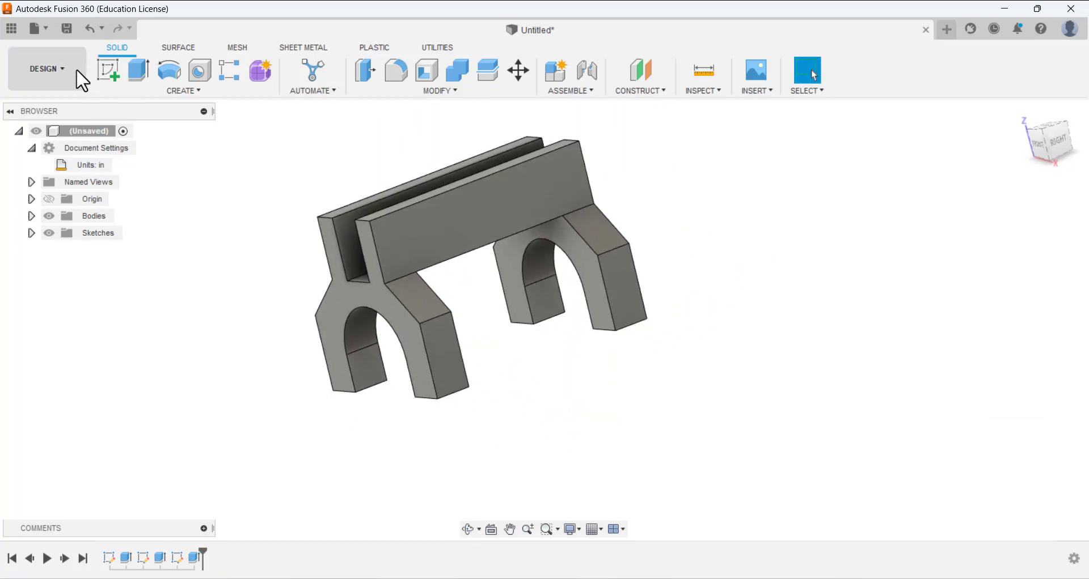
Start a sketch on the bar's front face and draw a rectangle near its top.
left_click(110, 68)
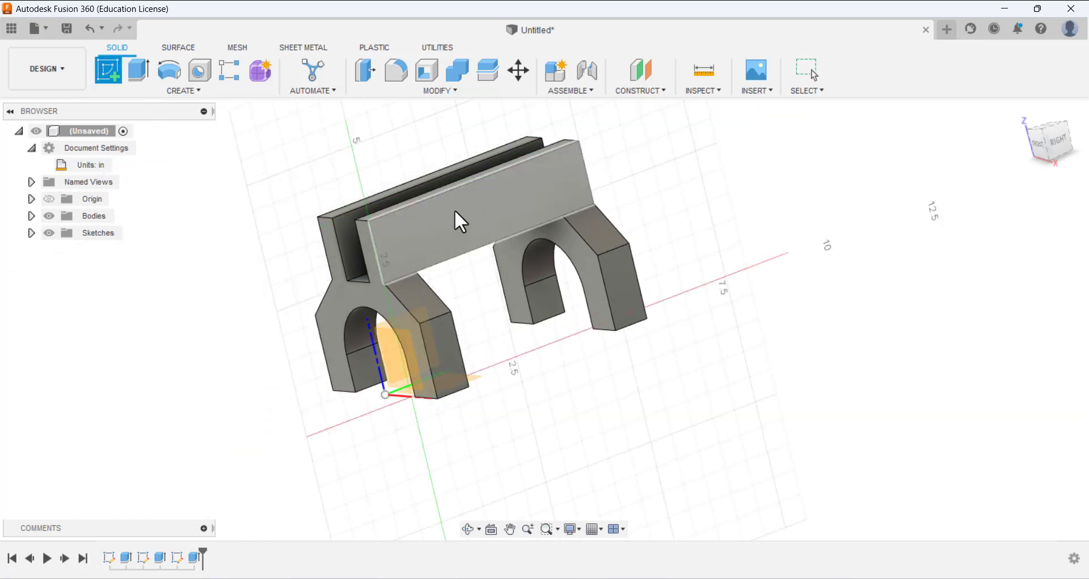
left_click(455, 225)
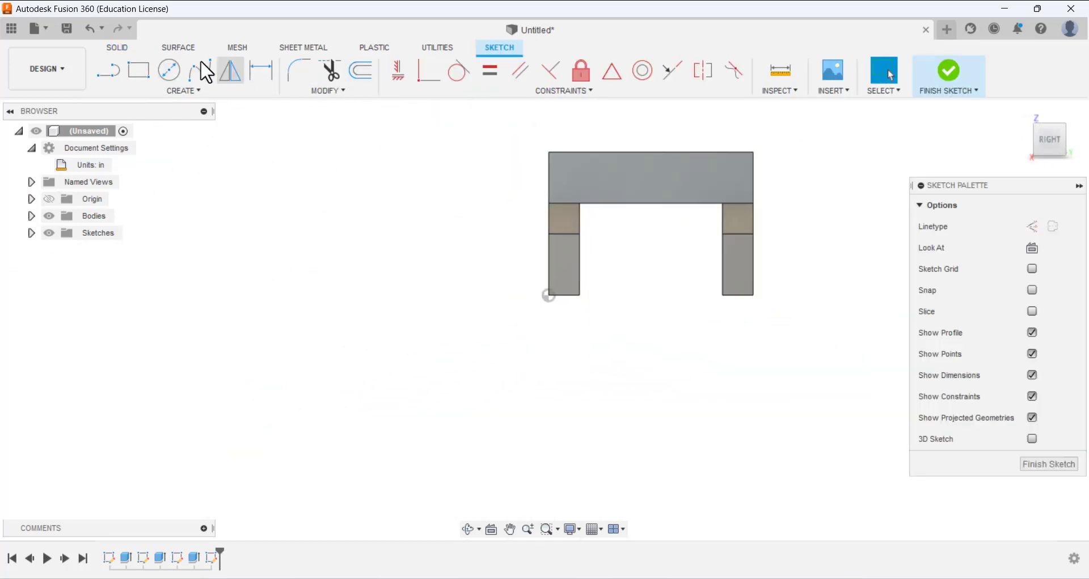
left_click(140, 73)
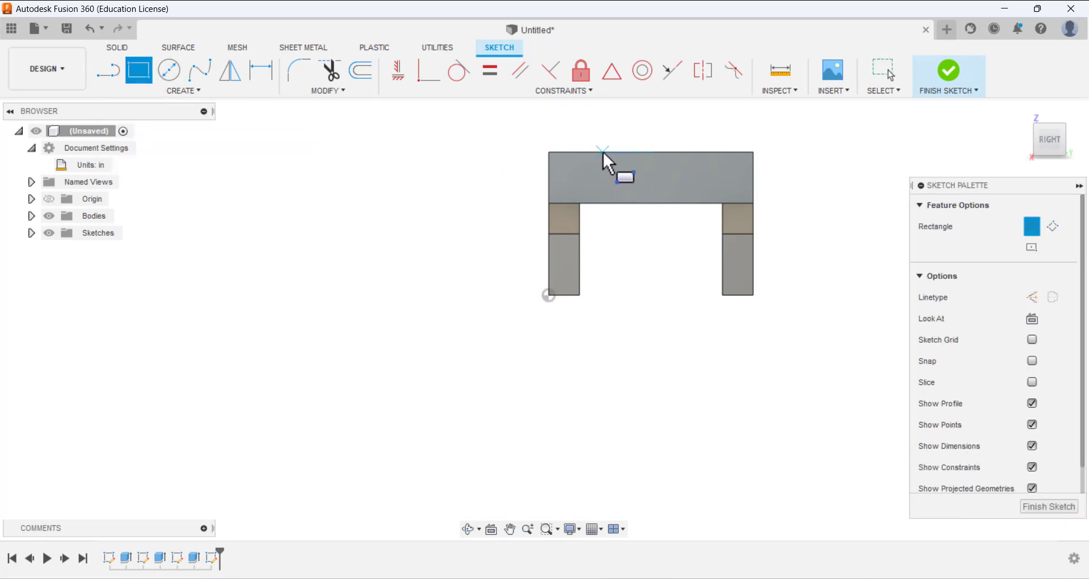
left_click(603, 151)
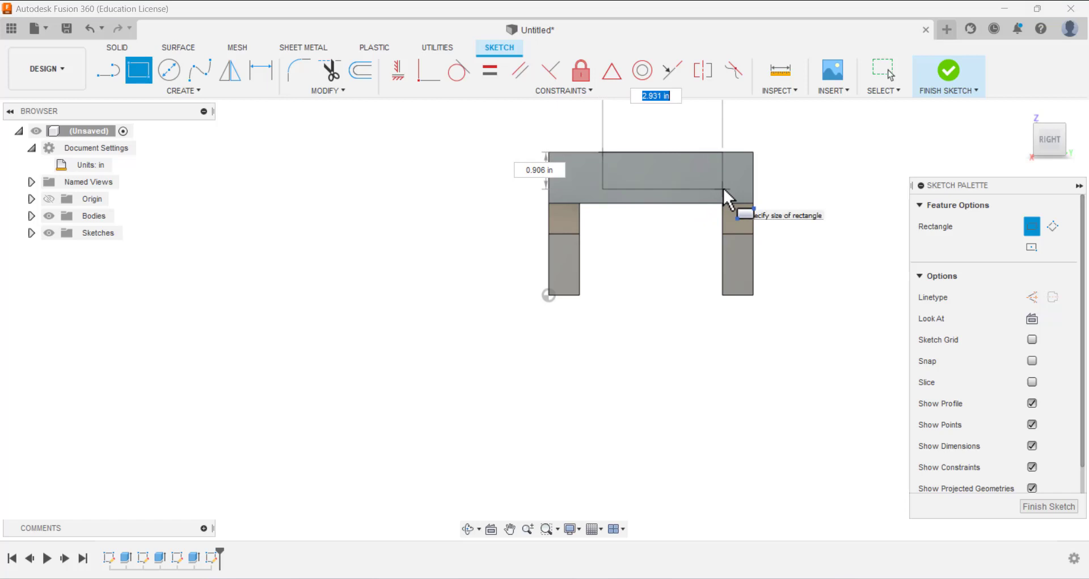
left_click(723, 188)
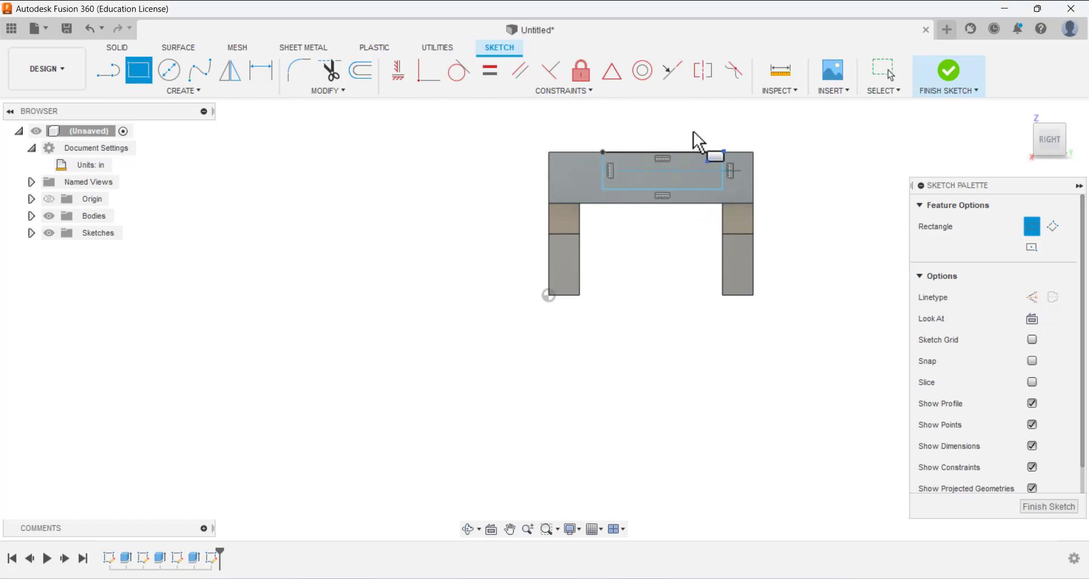
Dimension the rectangle 1 in in from both ends of the bar.
left_click(262, 66)
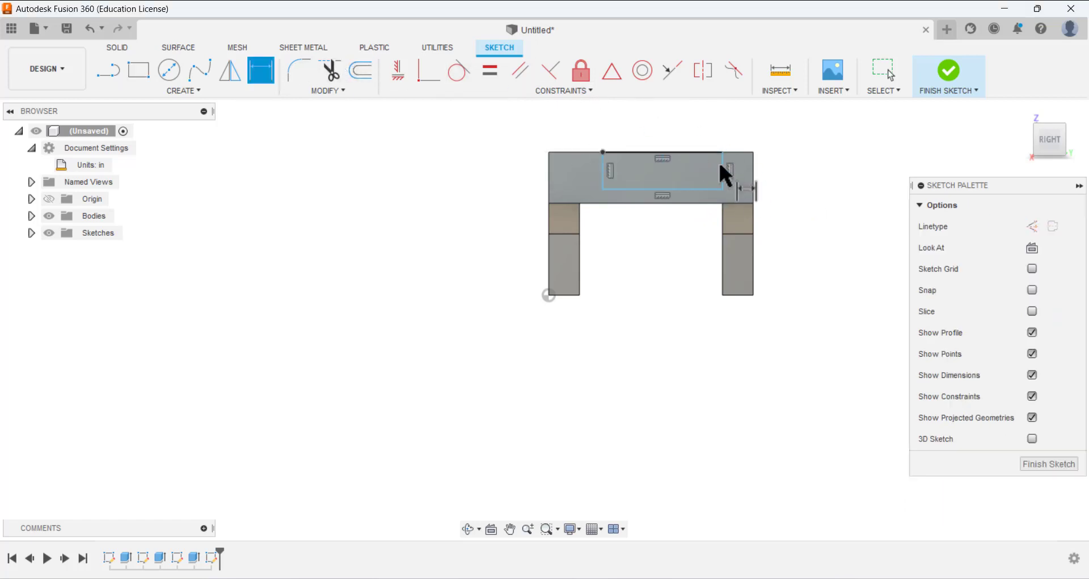
left_click(753, 173)
left_click(753, 176)
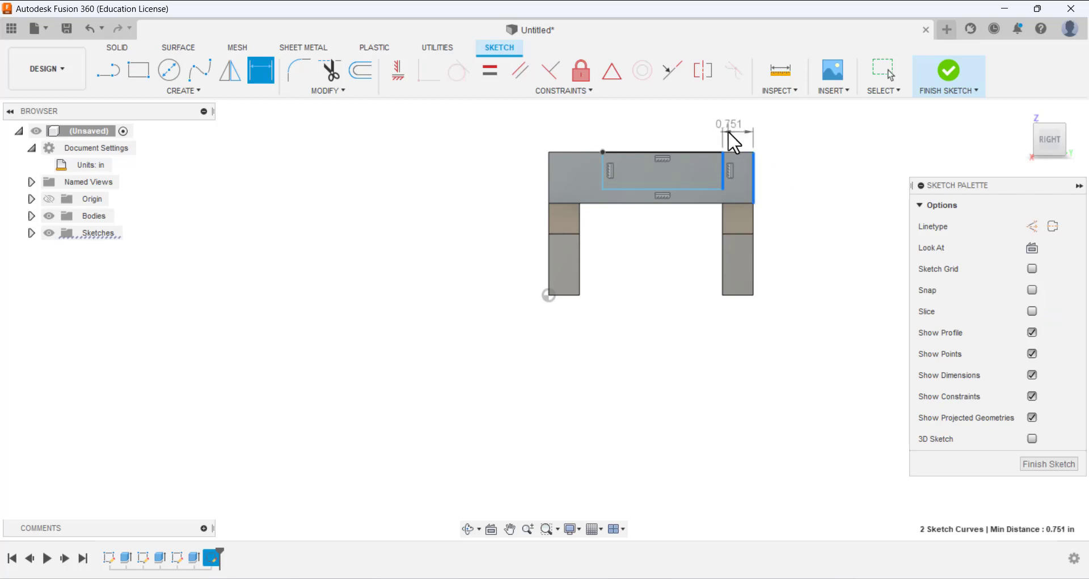
left_click(727, 131)
type("1")
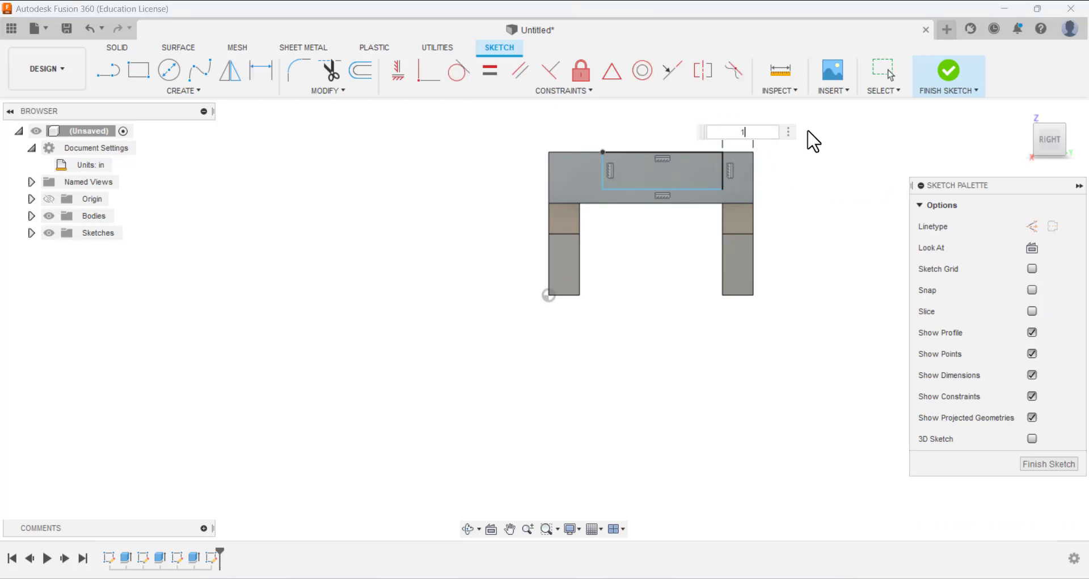
key("Return")
left_click(591, 166)
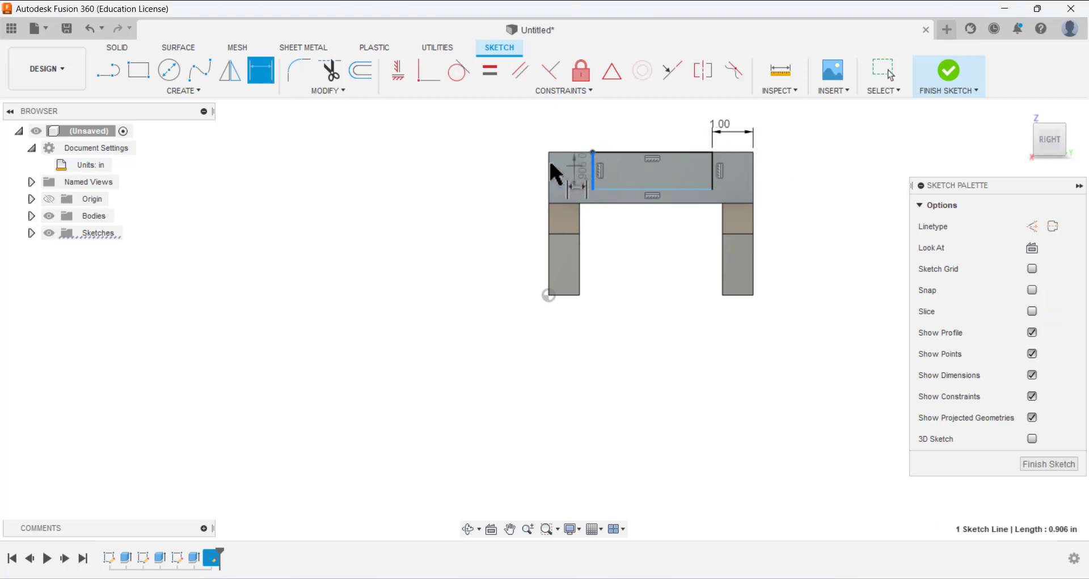
left_click(548, 161)
left_click(558, 131)
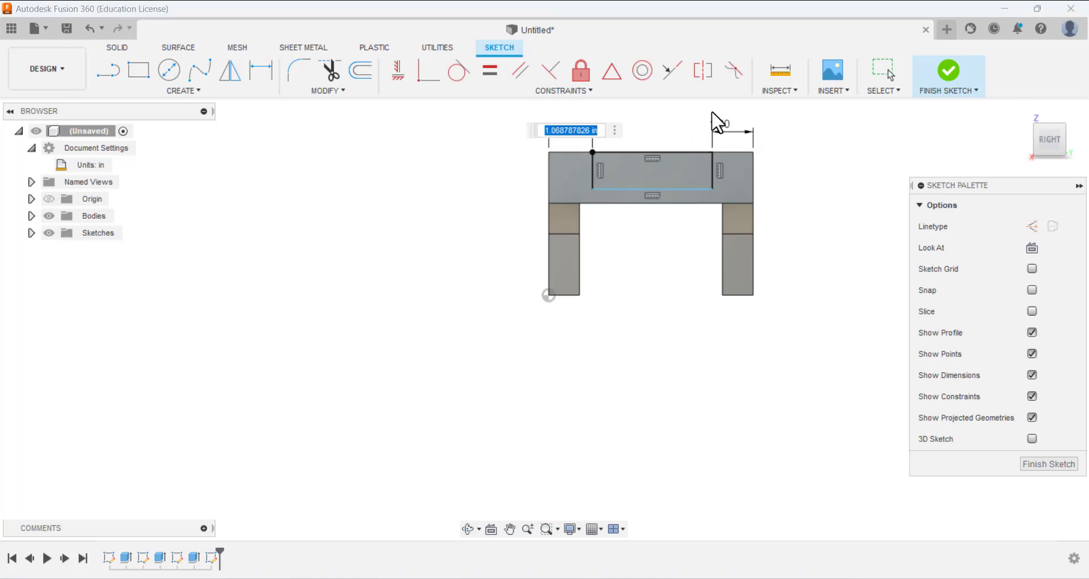
type("1")
key("Return")
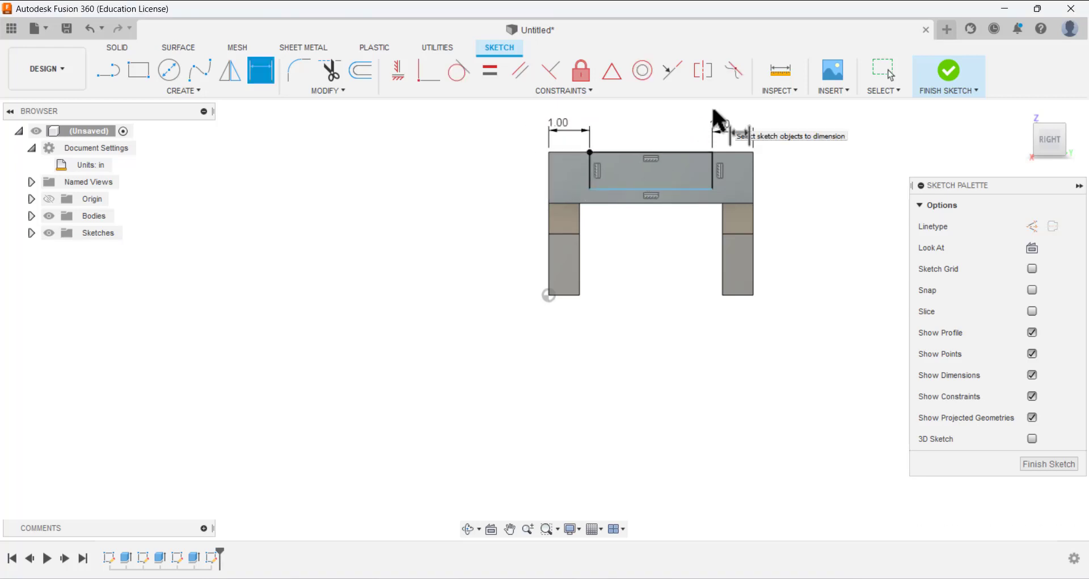
Set the rectangle's height to 0.5 in and finish the sketch.
left_click(713, 168)
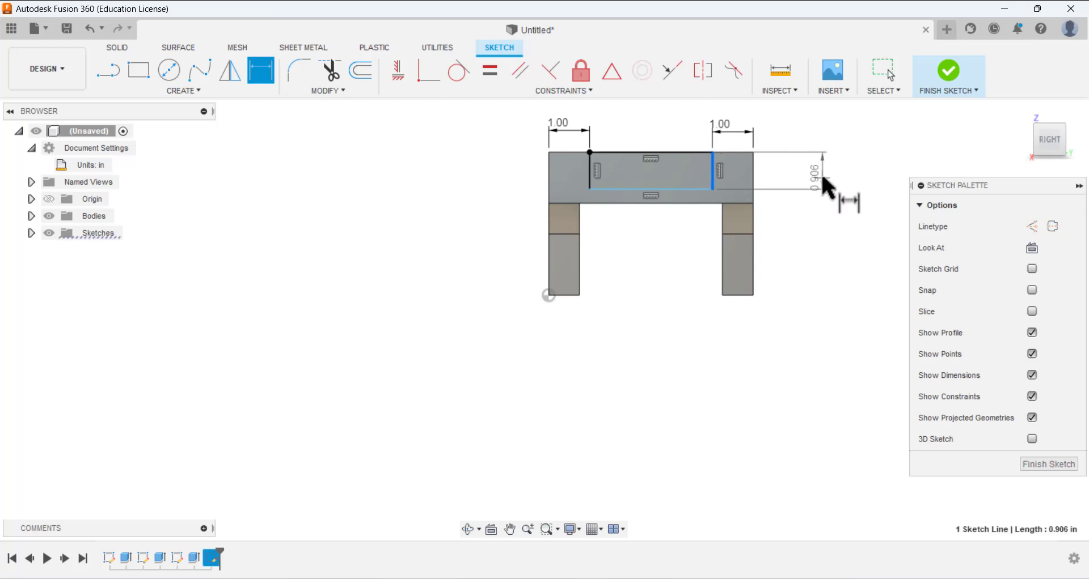
left_click(812, 170)
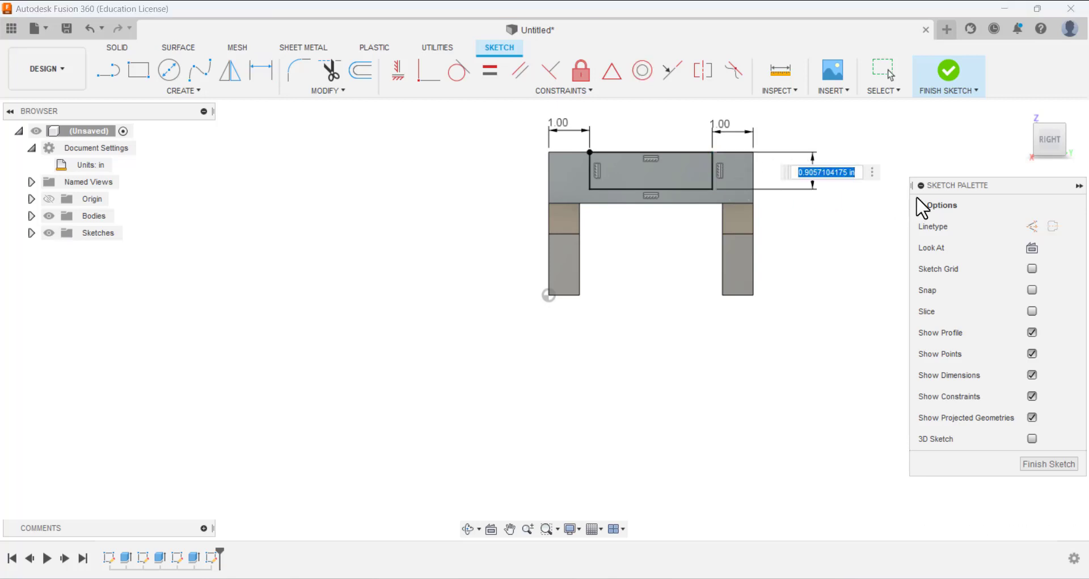
type("0.5")
key("Return")
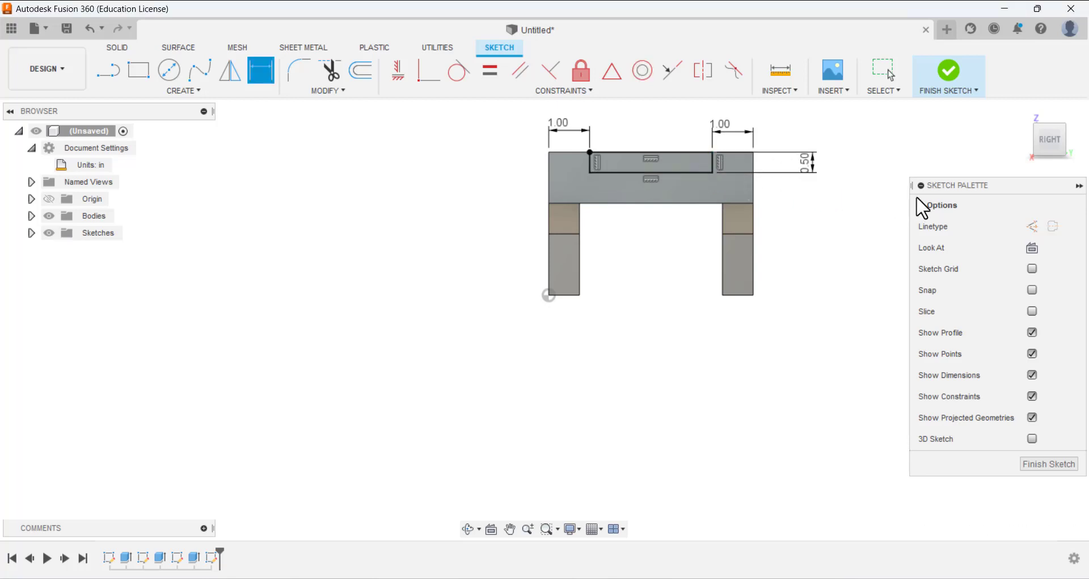
left_click(1049, 465)
middle_click_drag(841, 246, 882, 268, "shift")
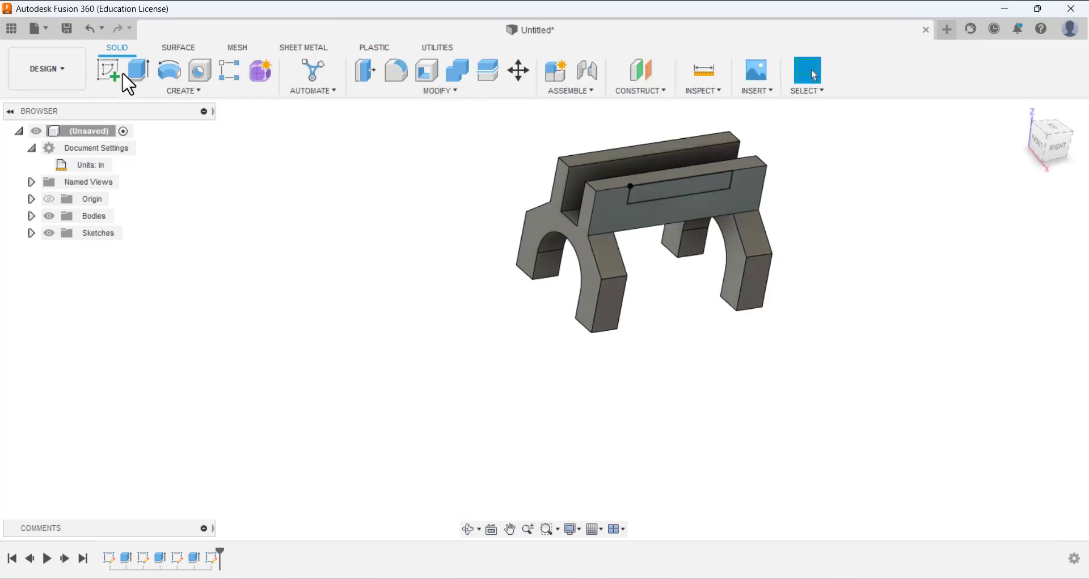
Cut the 0.50 in rectangle profile through the whole bracket with extent All.
left_click(139, 72)
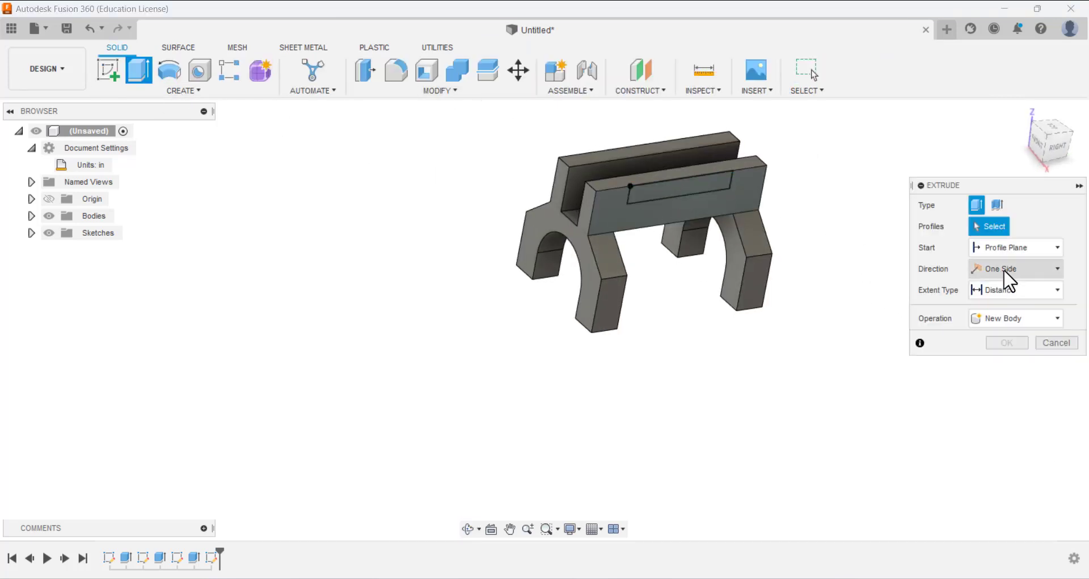
left_click(684, 187)
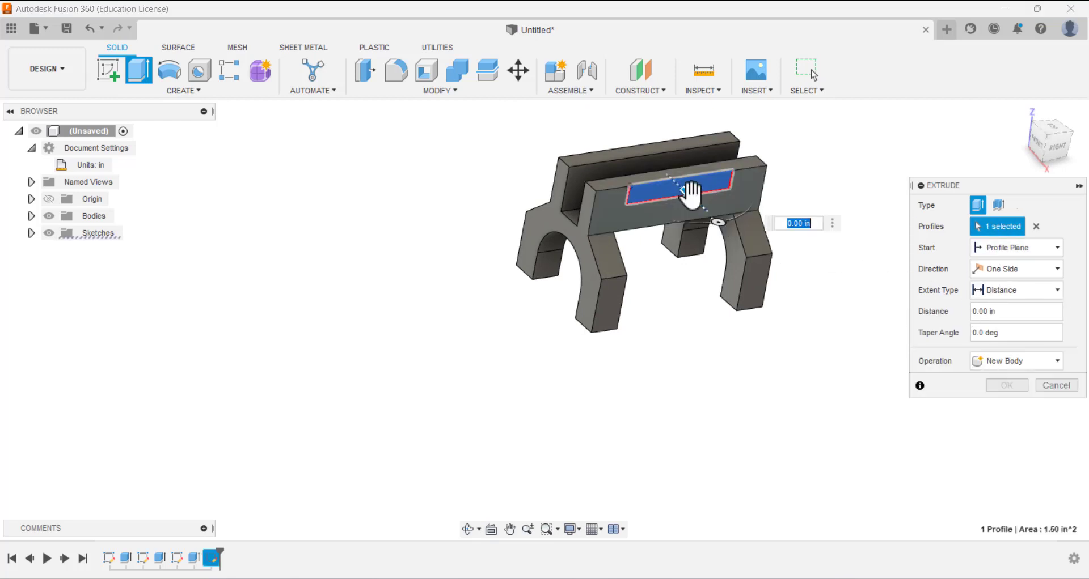
left_click_drag(690, 192, 618, 134)
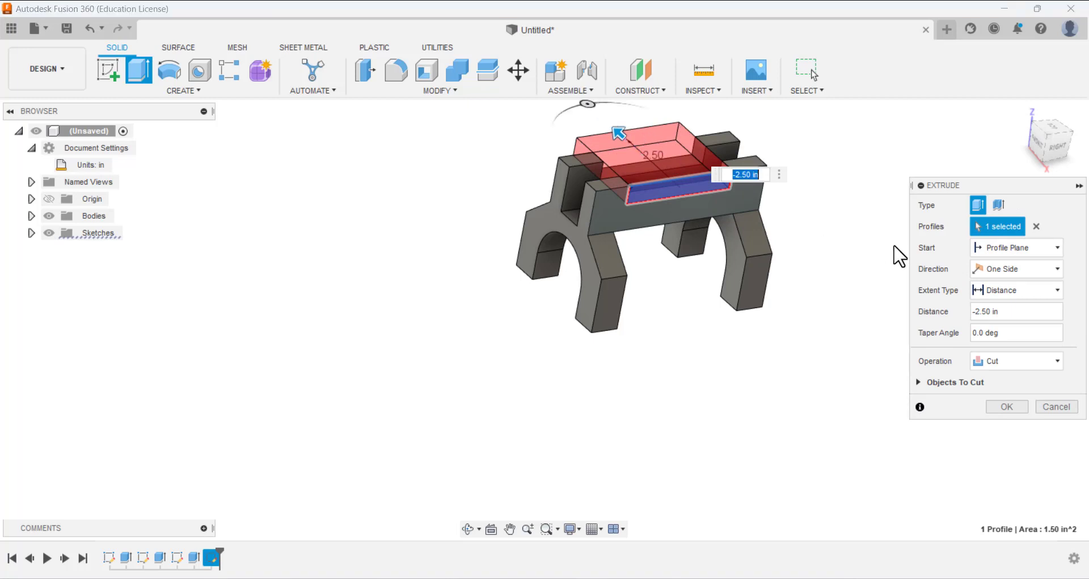
left_click(1012, 290)
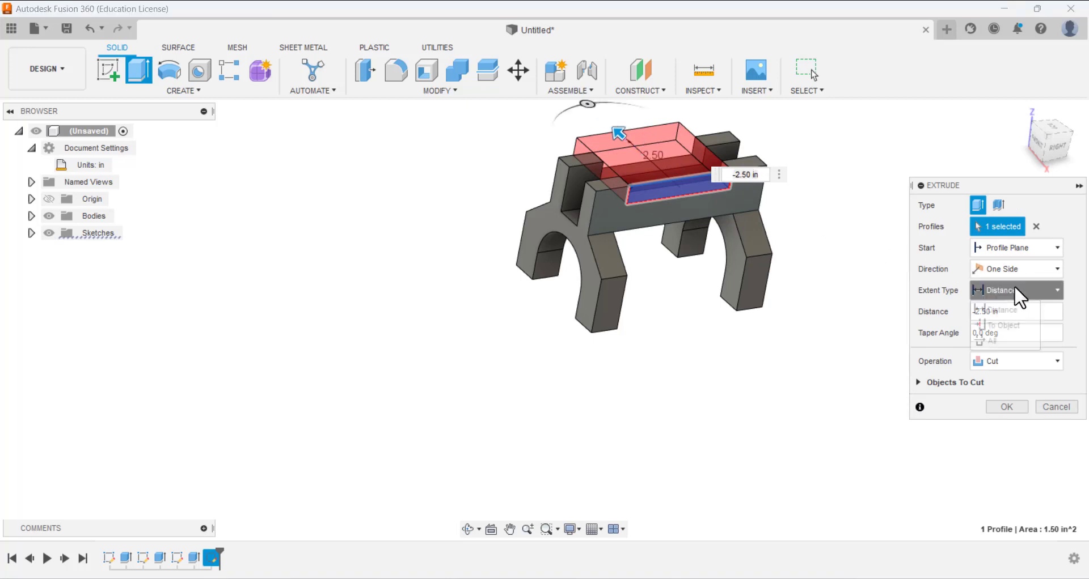
left_click(1000, 345)
left_click(1006, 407)
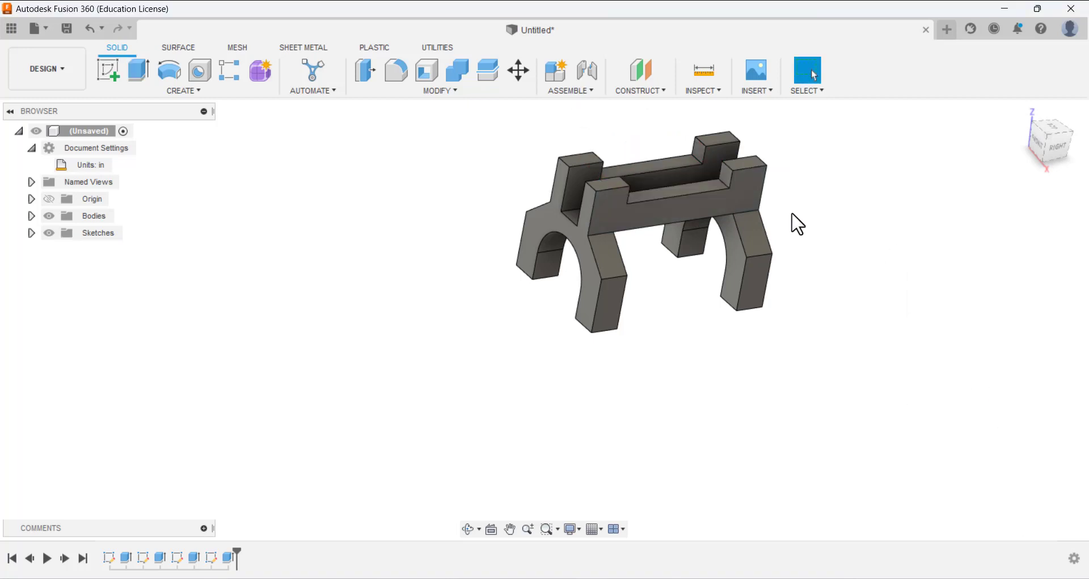
mouse_move(797, 224)
middle_mouse_down("shift")
mouse_move(794, 211)
mouse_move(809, 202)
mouse_move(799, 205)
middle_mouse_up("shift")
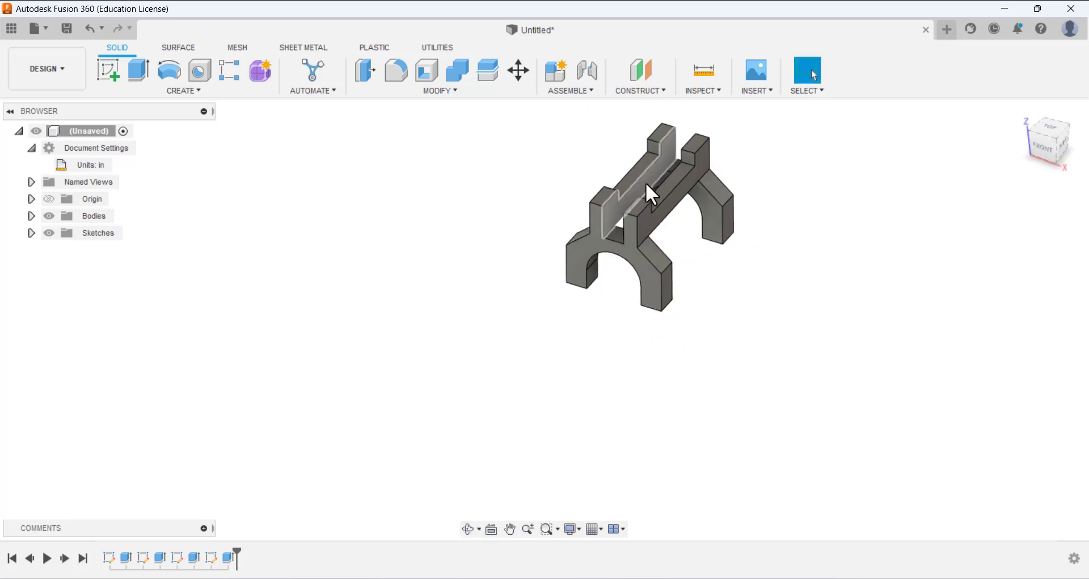
scroll(647, 192, "up", 3)
middle_click_drag(741, 285, 688, 255, "shift")
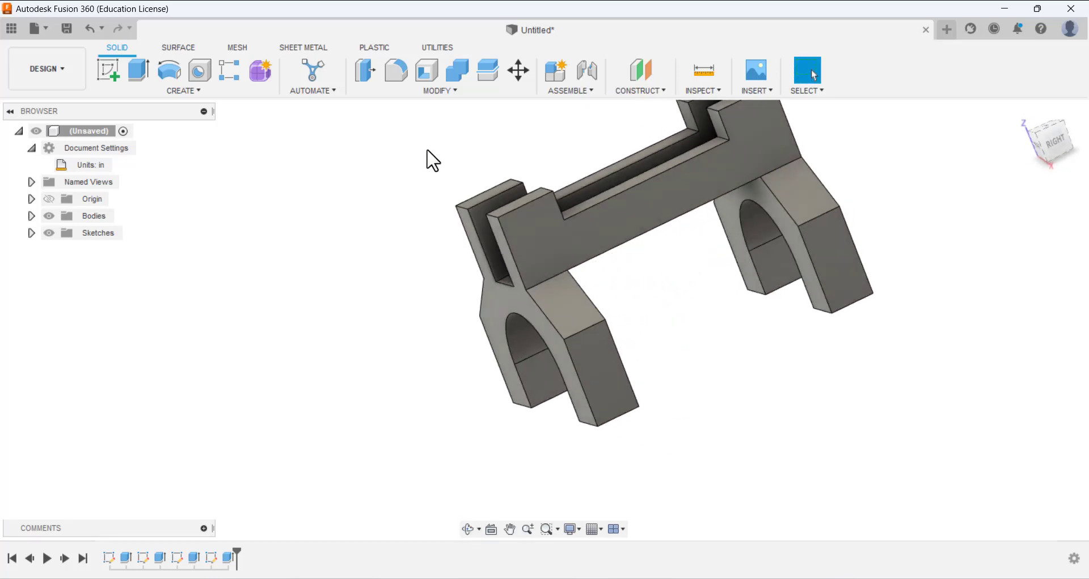
Start a new sketch on the bar's large side face.
left_click(107, 67)
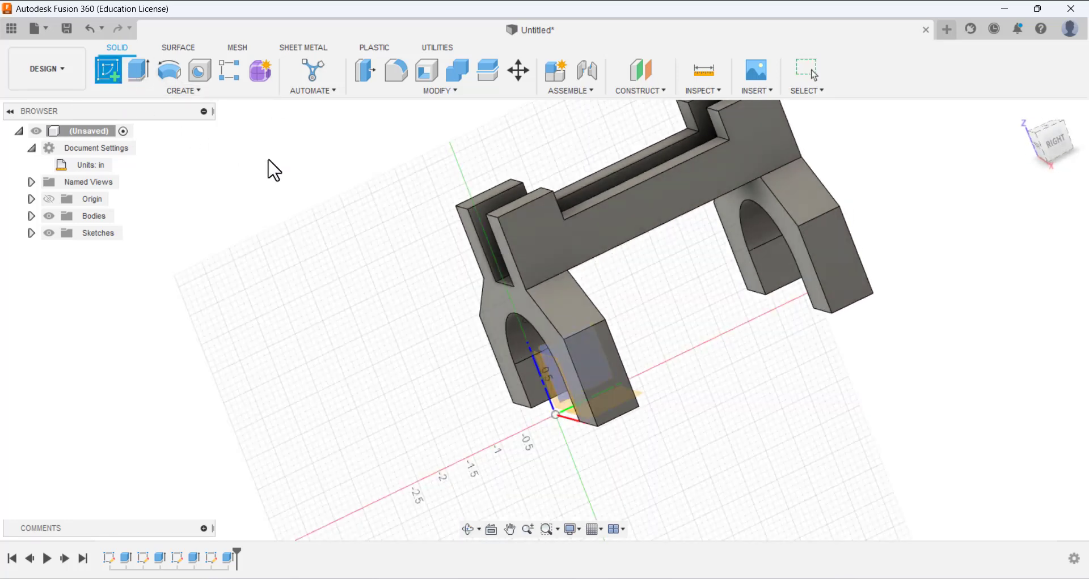
left_click(536, 221)
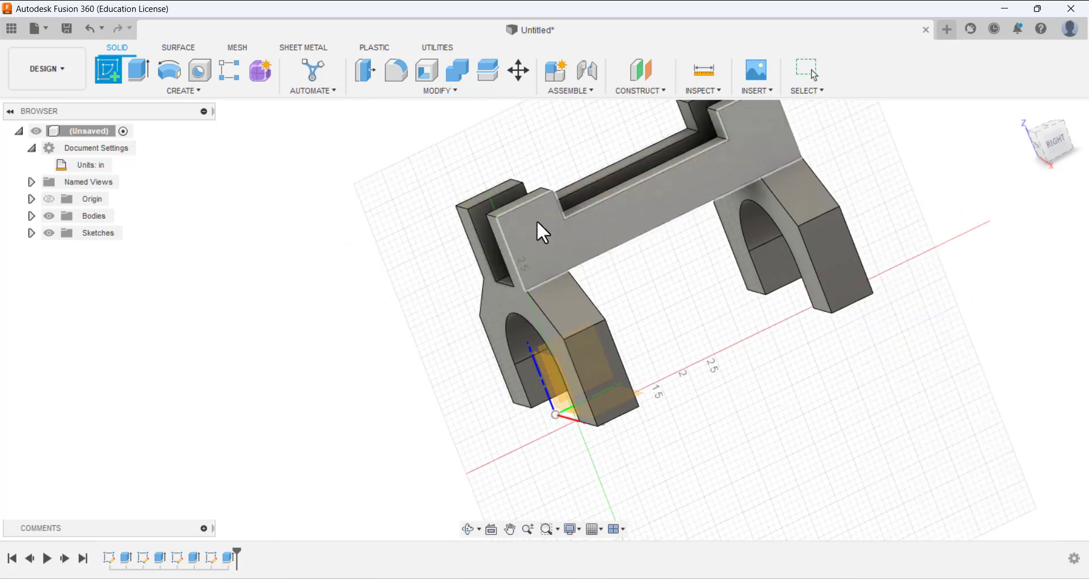
scroll(508, 233, "down", 3)
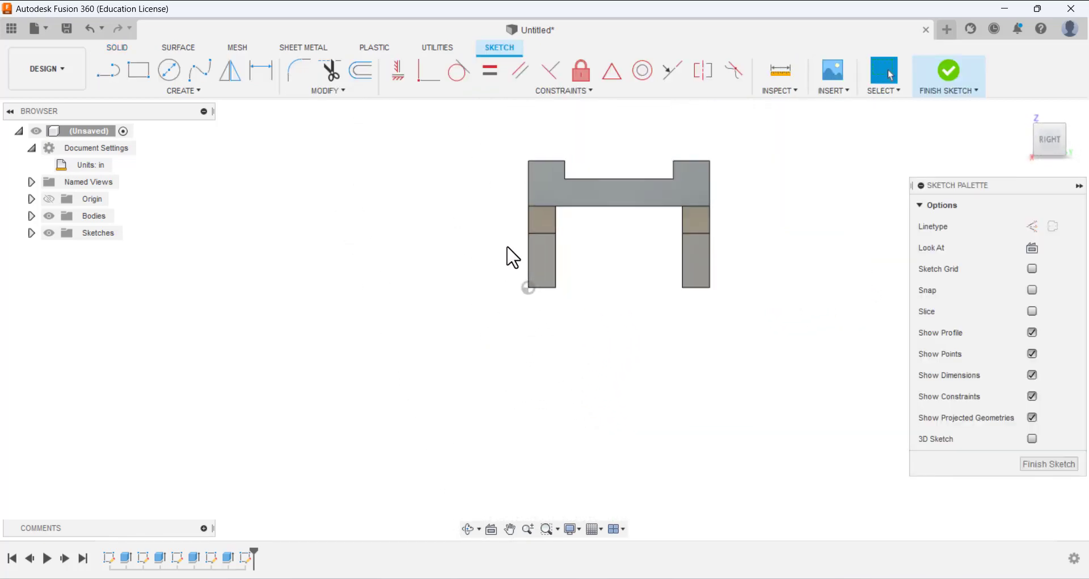
scroll(561, 170, "up", 5)
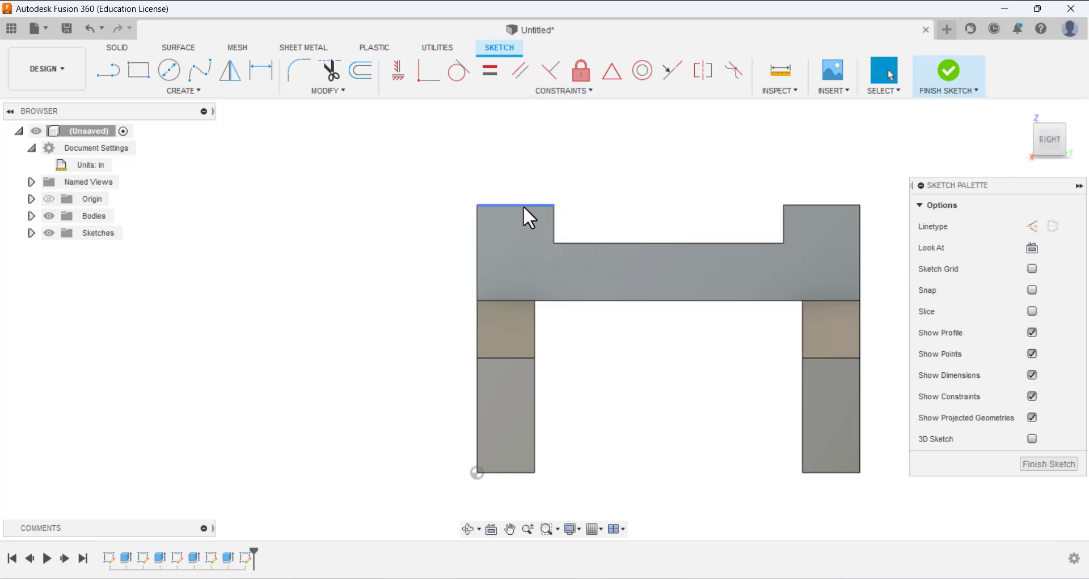
Project the bracket's top edge into the sketch.
left_click(157, 92)
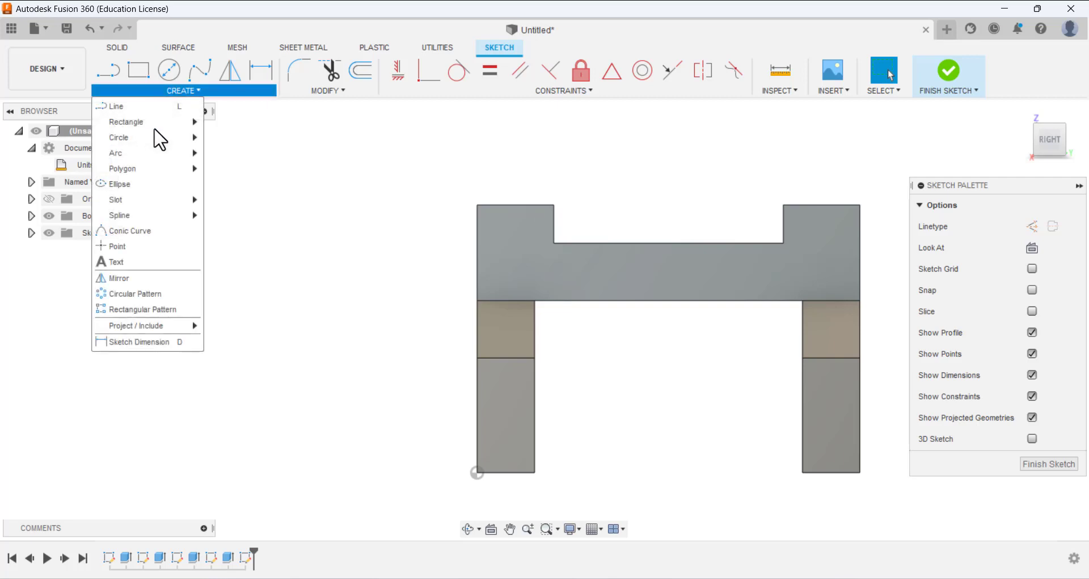
mouse_move(170, 327)
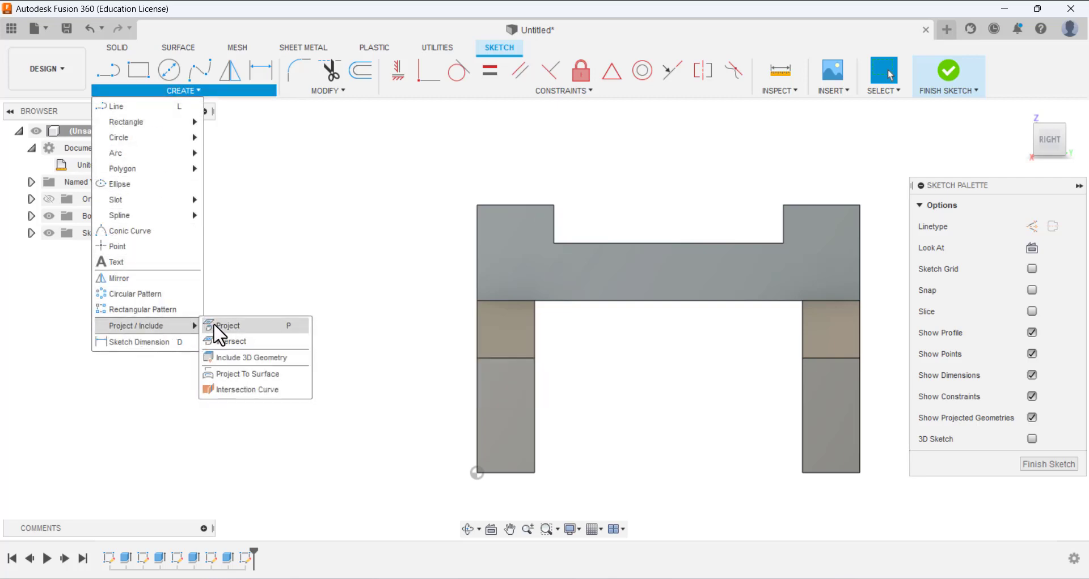
left_click(229, 327)
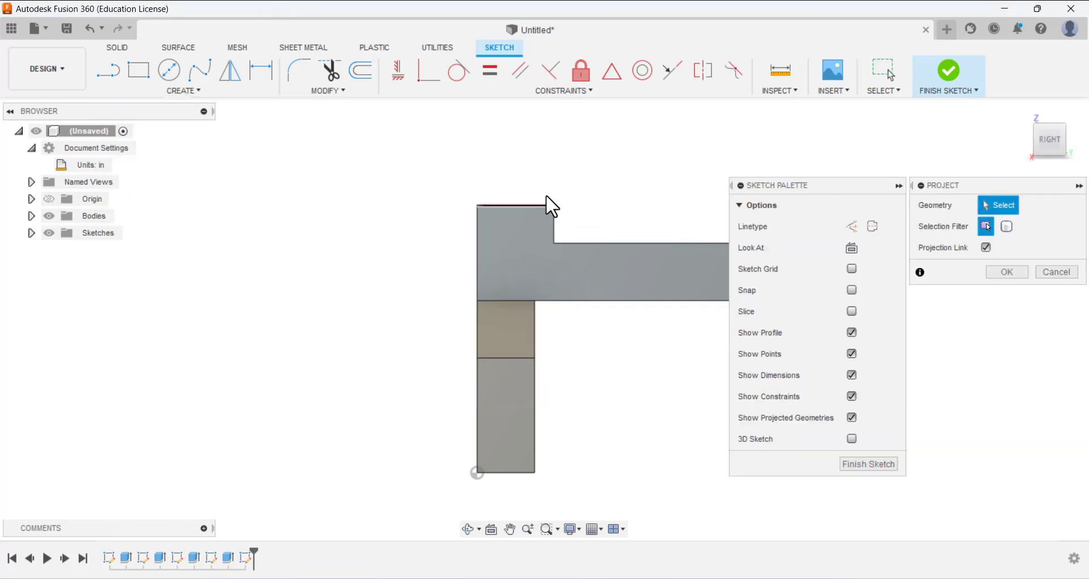
left_click(530, 206)
left_click(1001, 273)
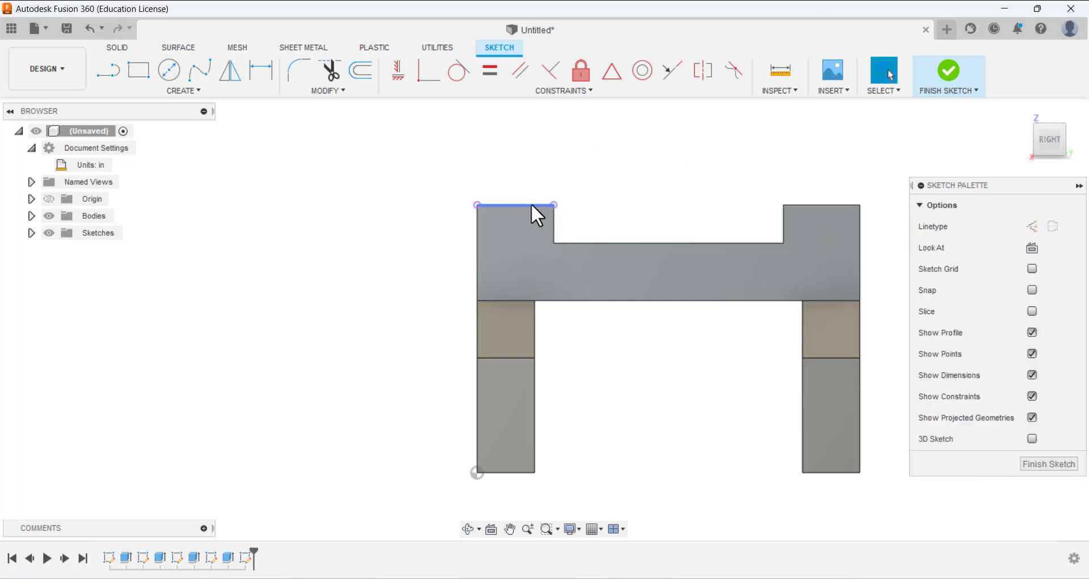
left_click(170, 70)
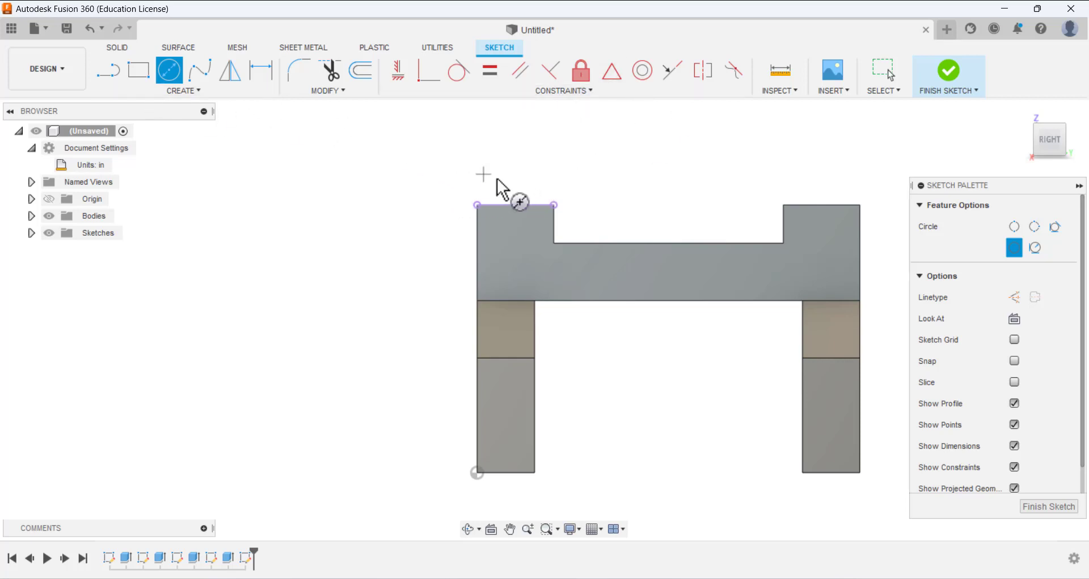
Draw a 1 in diameter circle centred on the top edge's midpoint, then finish the sketch.
left_click(515, 205)
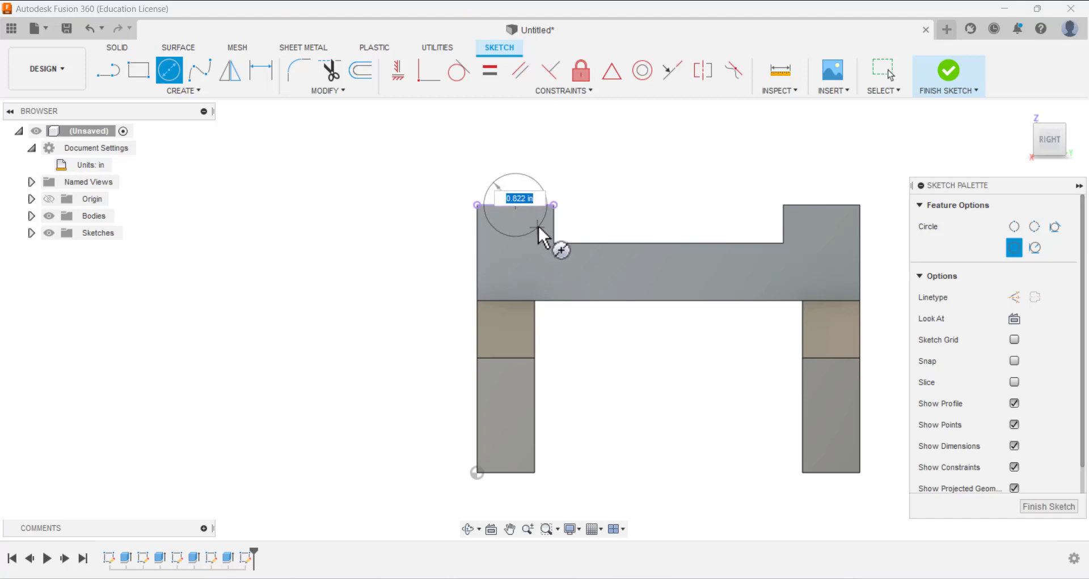
left_click(539, 226)
left_click(261, 70)
left_click(494, 180)
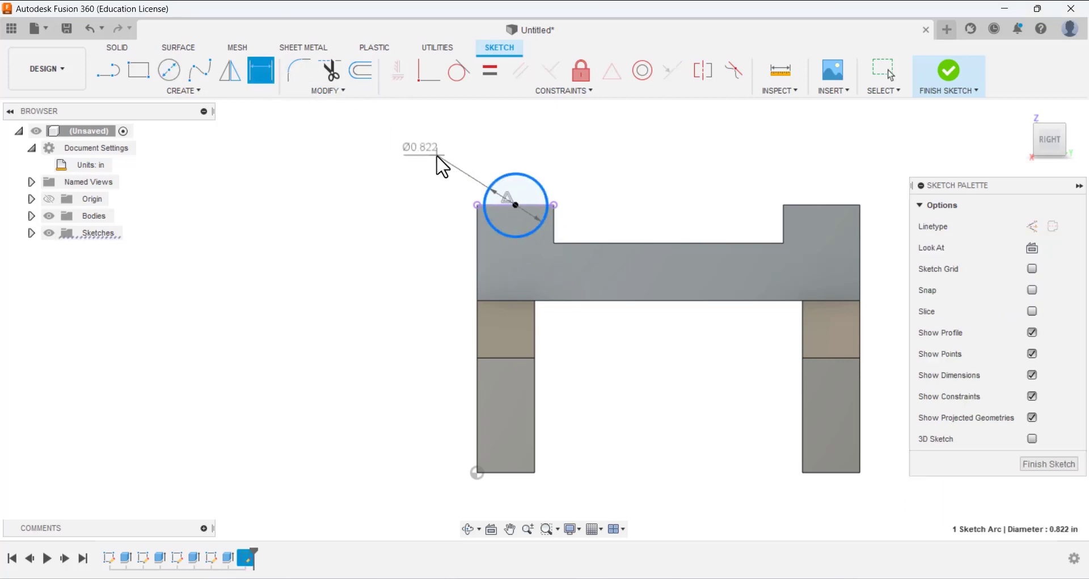
left_click(437, 162)
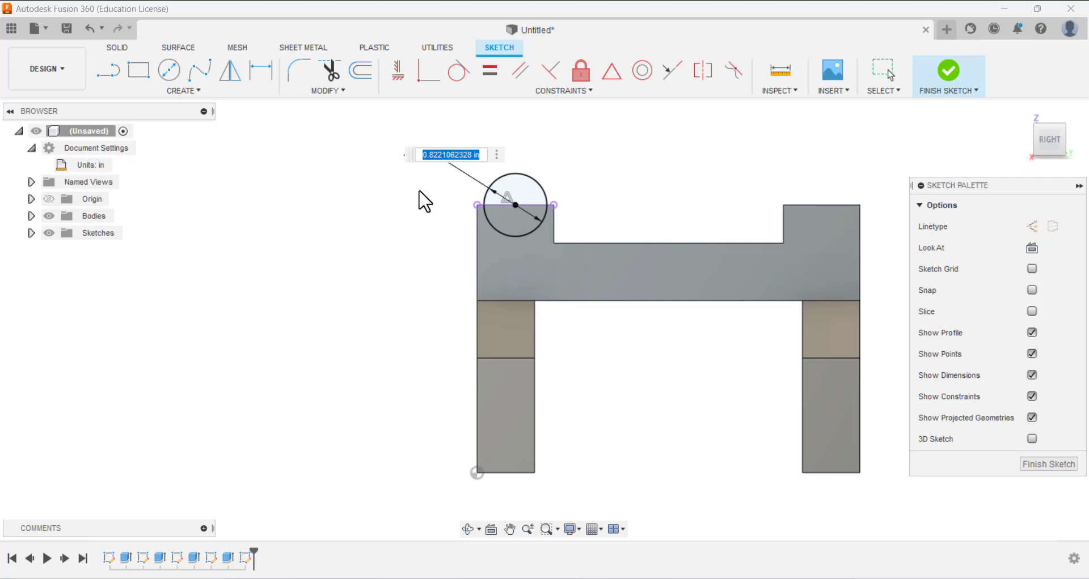
type("1")
key("Return")
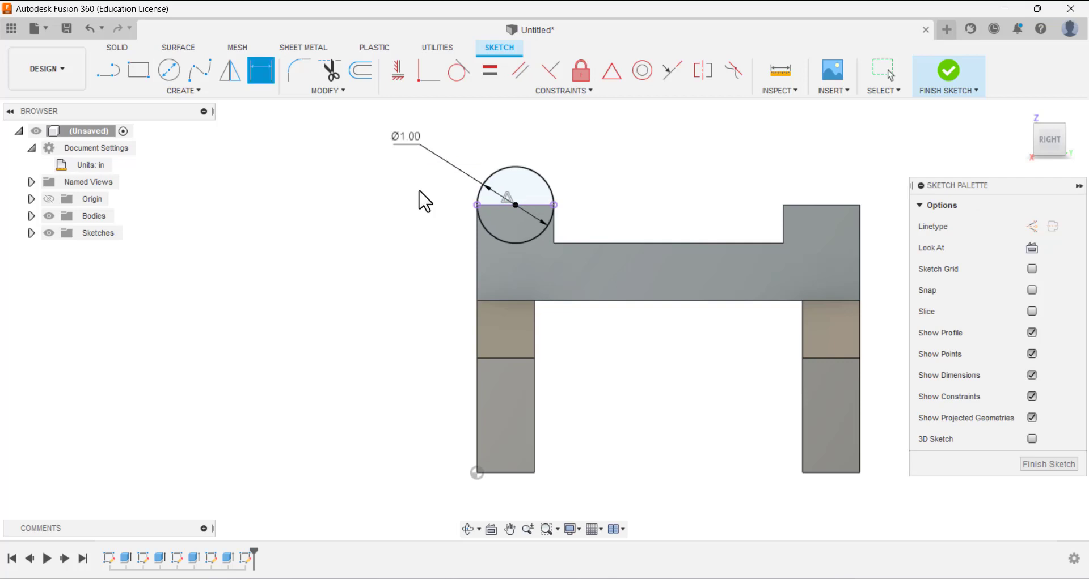
left_click(1039, 471)
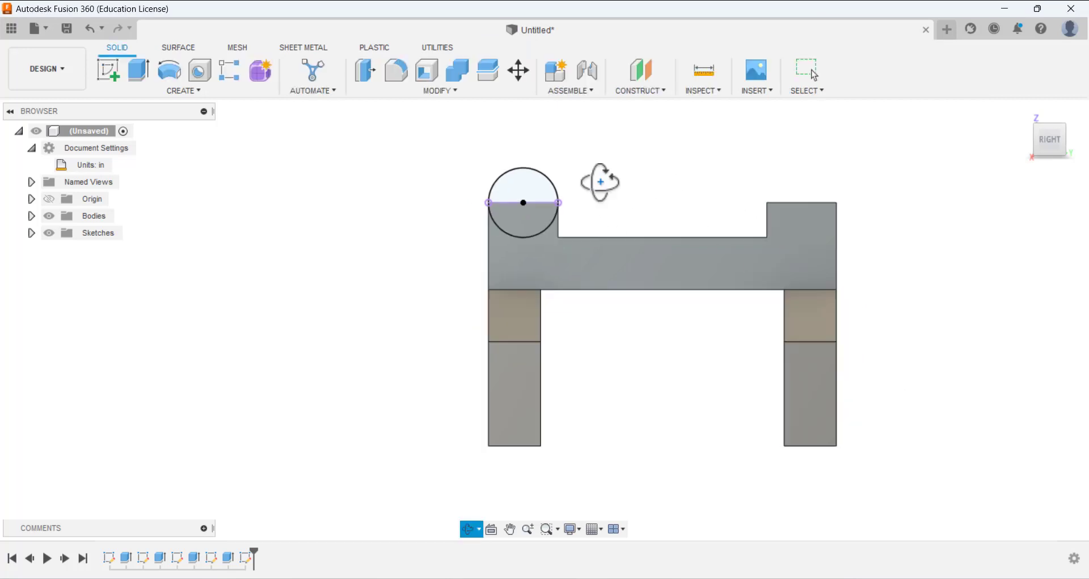
Extrude both circle halves -0.50 in into the part as a Join.
middle_click_drag(760, 209, 470, 150, "shift")
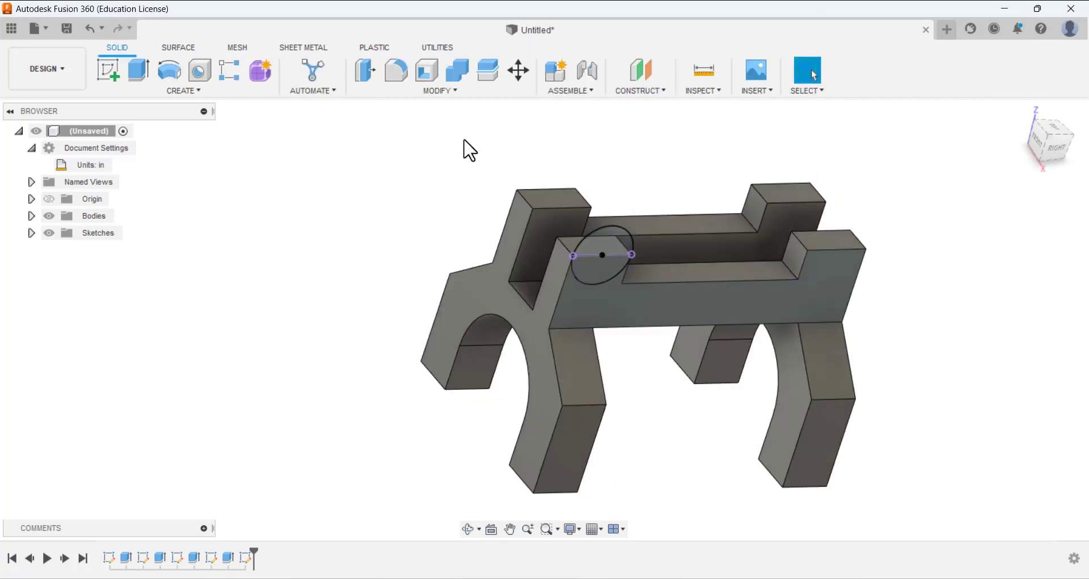
left_click(137, 61)
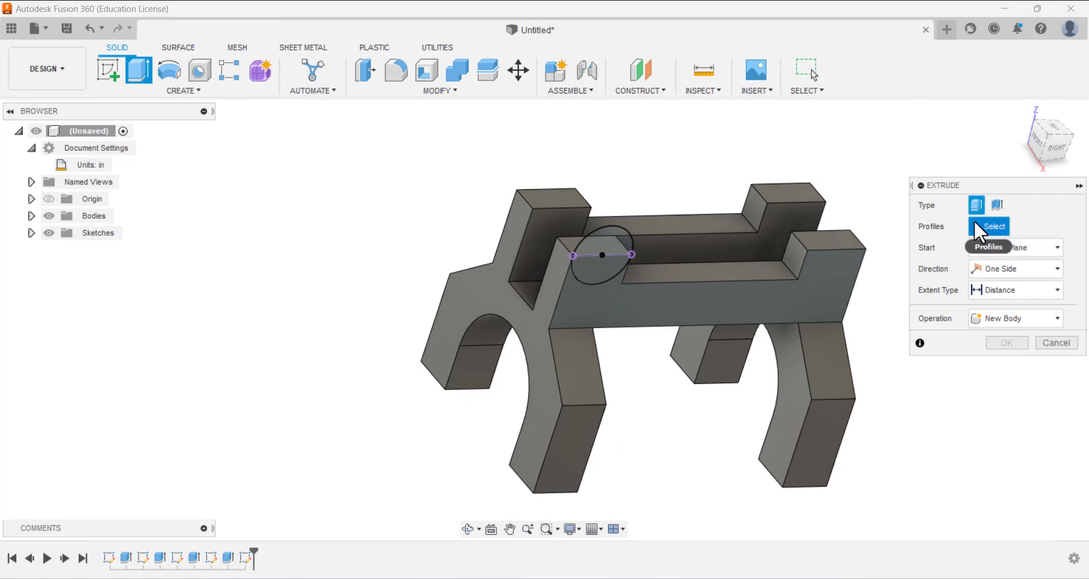
left_click(596, 239)
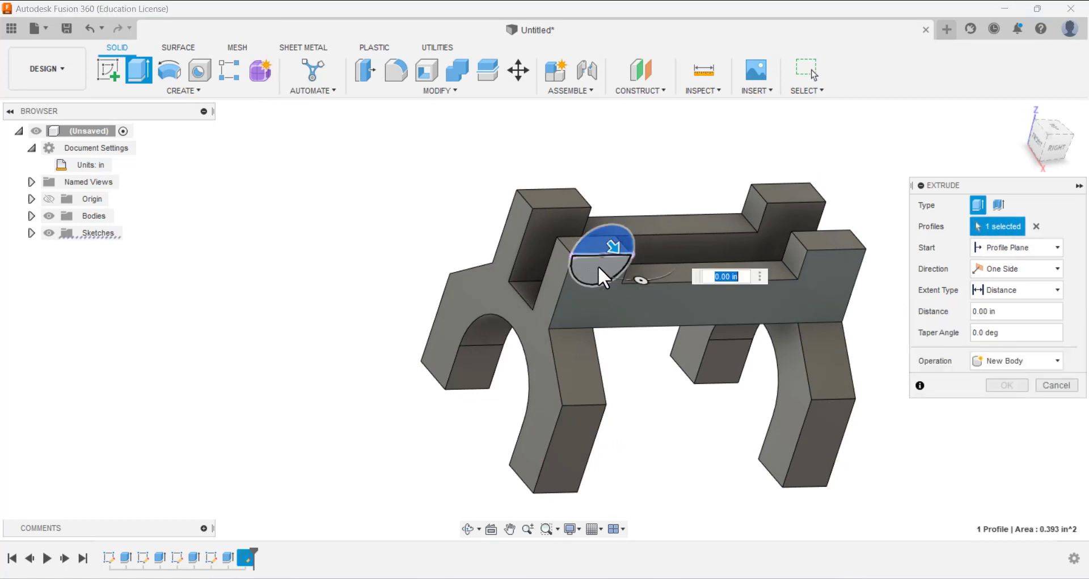
left_click(597, 255)
middle_click_drag(597, 255, 654, 293, "shift")
left_click_drag(654, 293, 613, 277)
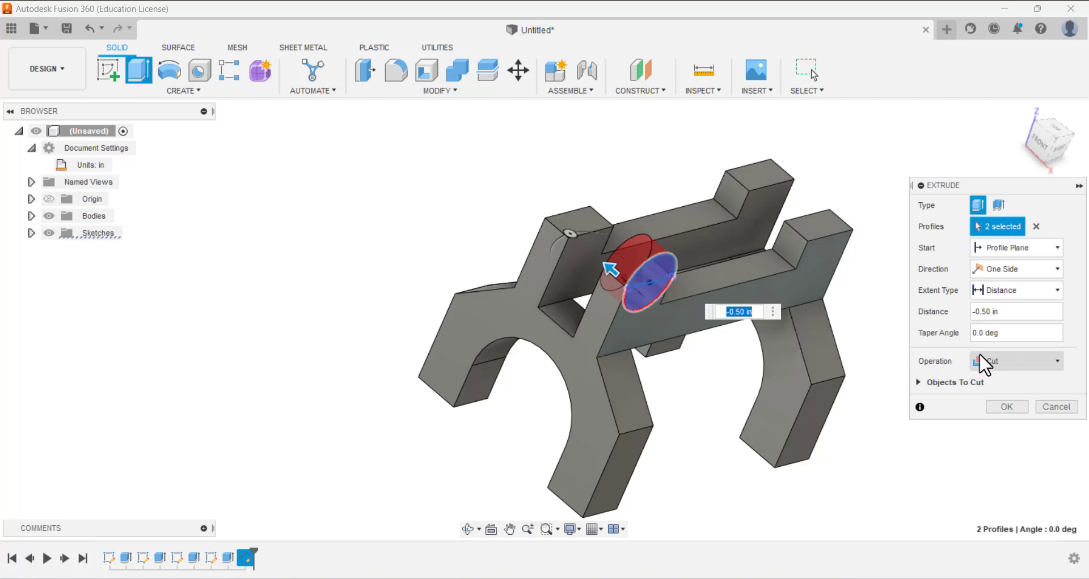
left_click(1005, 356)
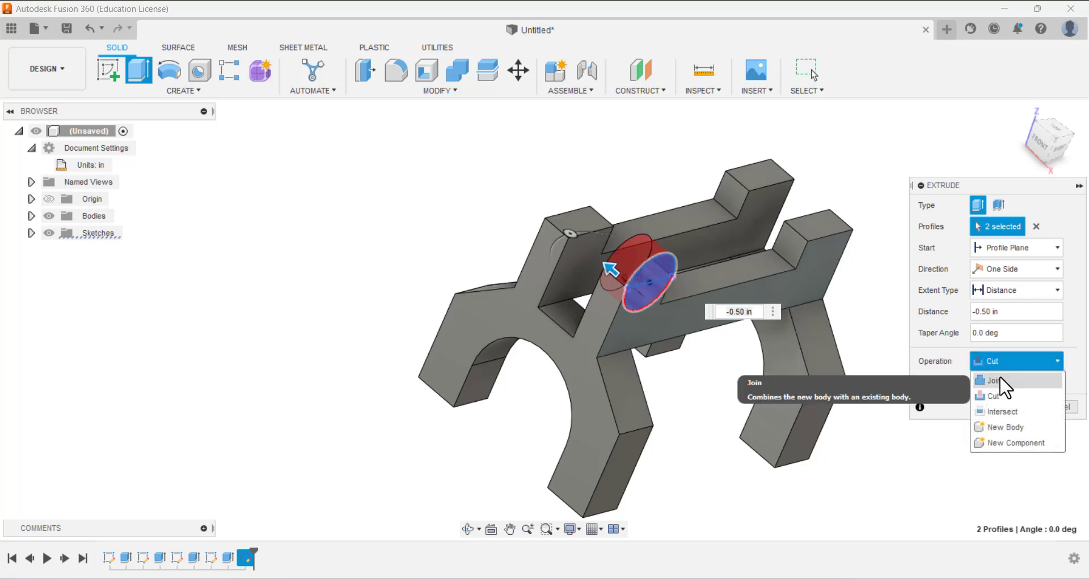
left_click(999, 380)
middle_click_drag(610, 261, 669, 305, "shift")
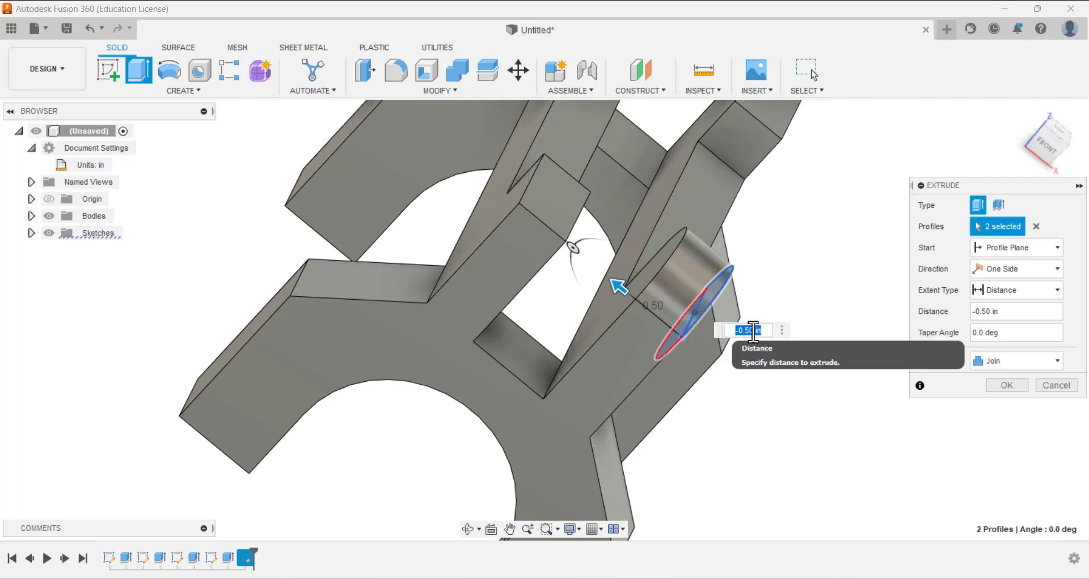
key("Return")
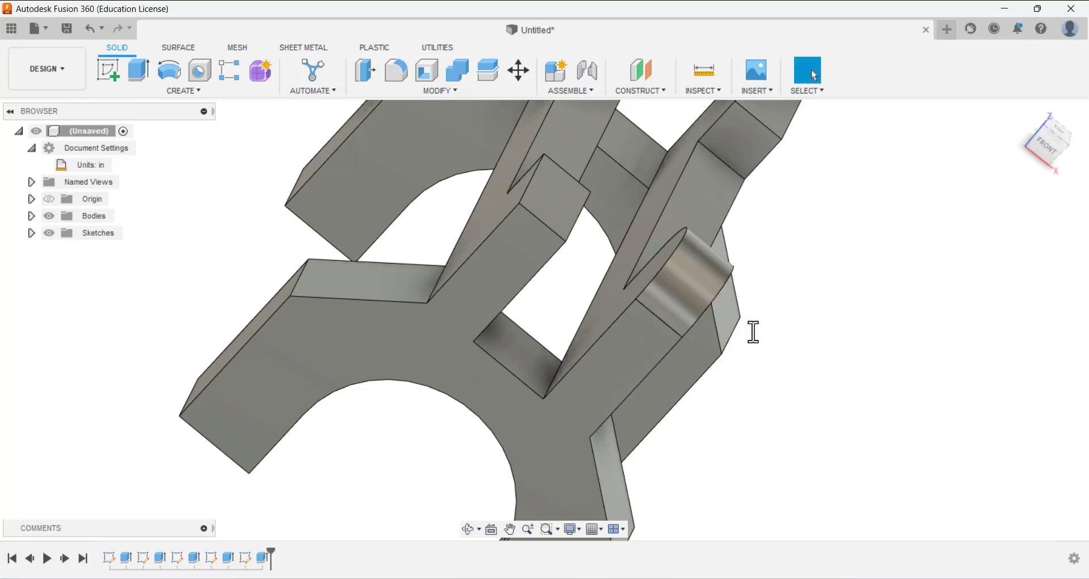
middle_click_drag(688, 339, 514, 226, "shift")
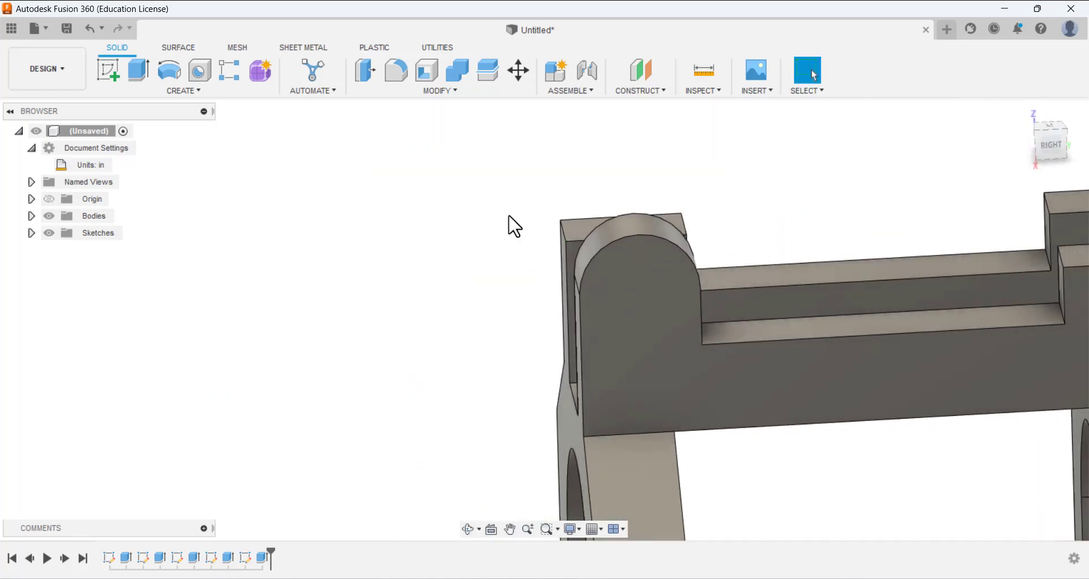
Start a sketch on the part's side face and draw a center-diameter circle.
left_click(113, 74)
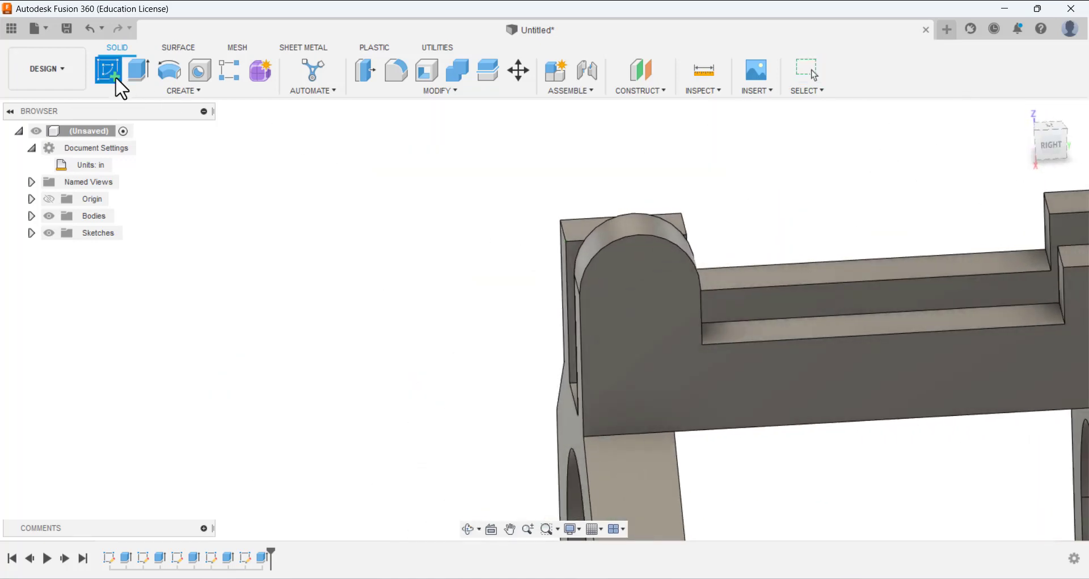
left_click(630, 280)
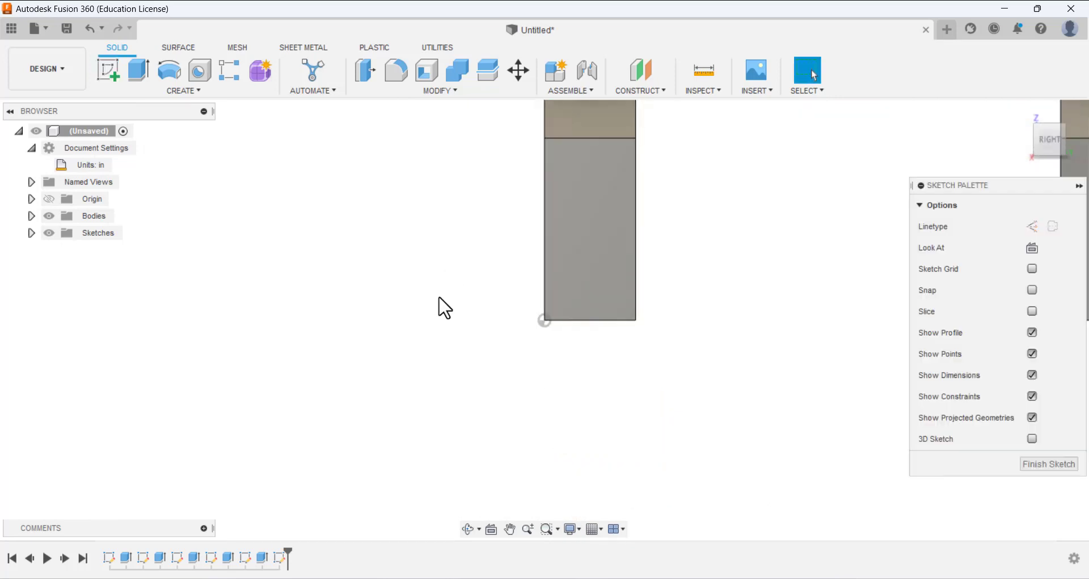
scroll(534, 189, "up", 5)
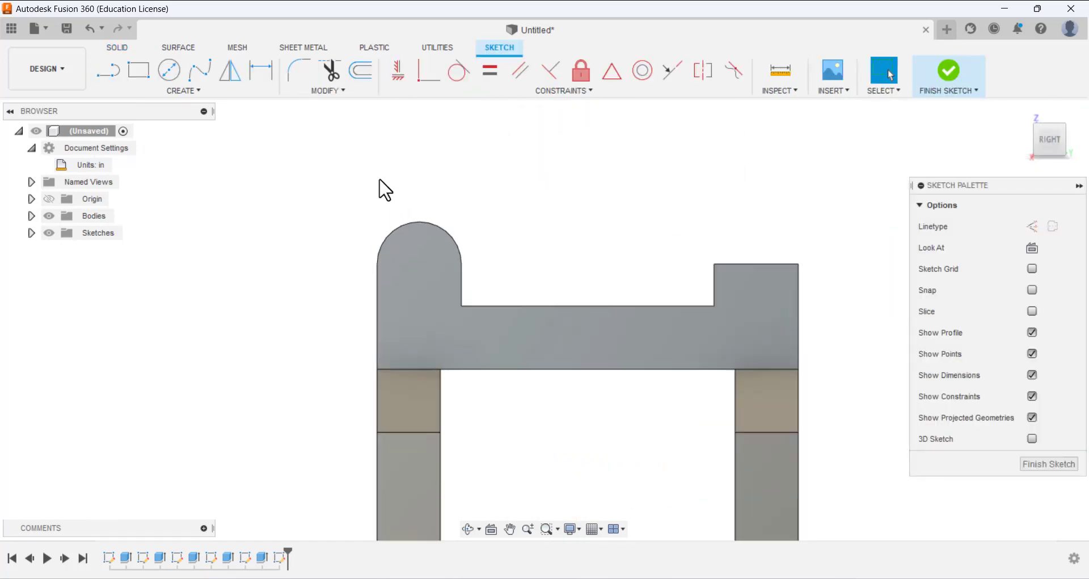
left_click(168, 69)
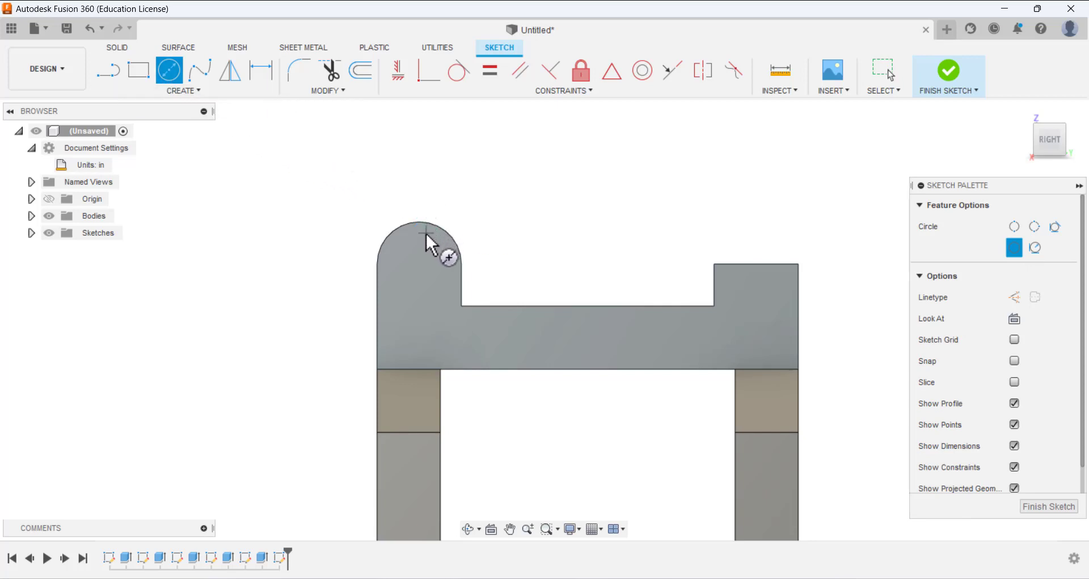
left_click(419, 263)
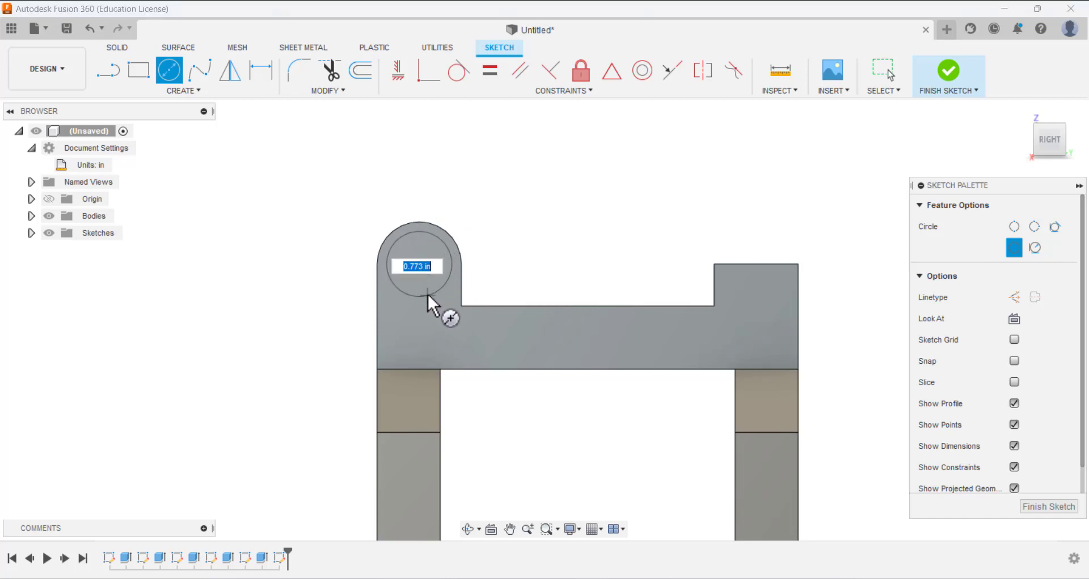
left_click(428, 296)
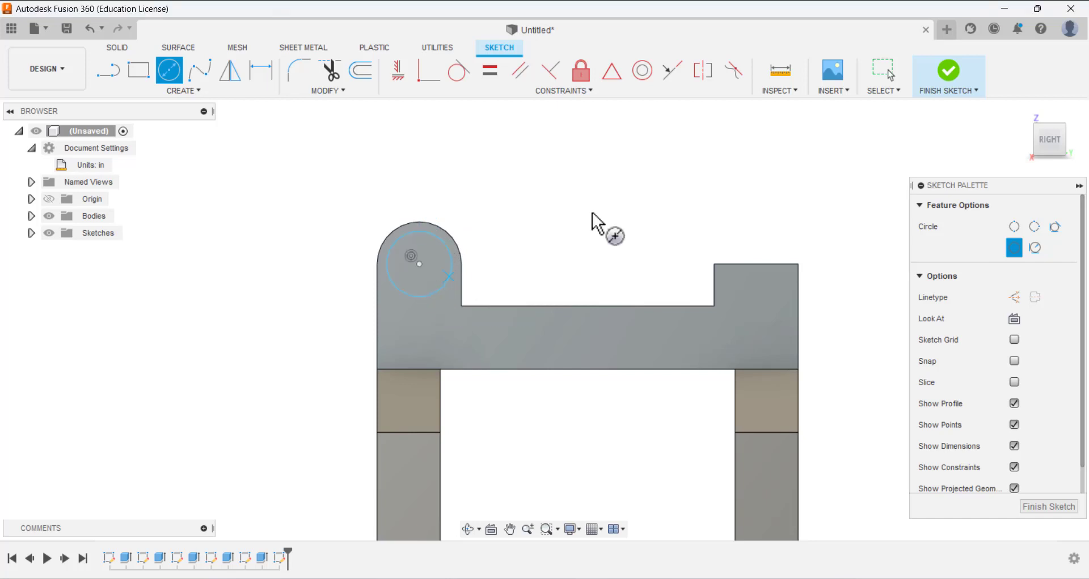
left_click(88, 30)
left_click(169, 70)
left_click(256, 186)
left_click(280, 209)
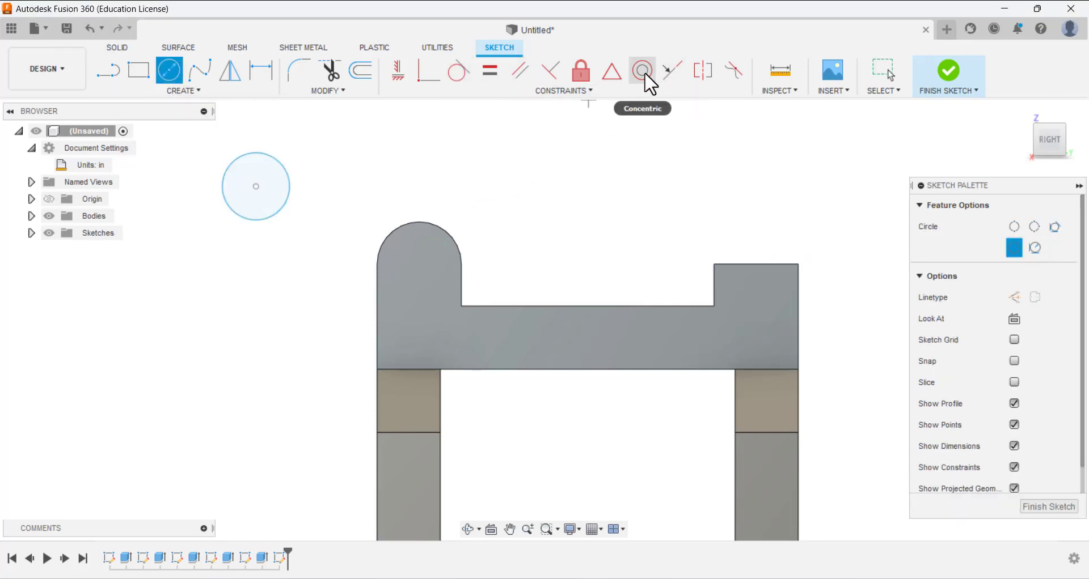
Make the new circle concentric with the rounded lug's top arc.
left_click(588, 92)
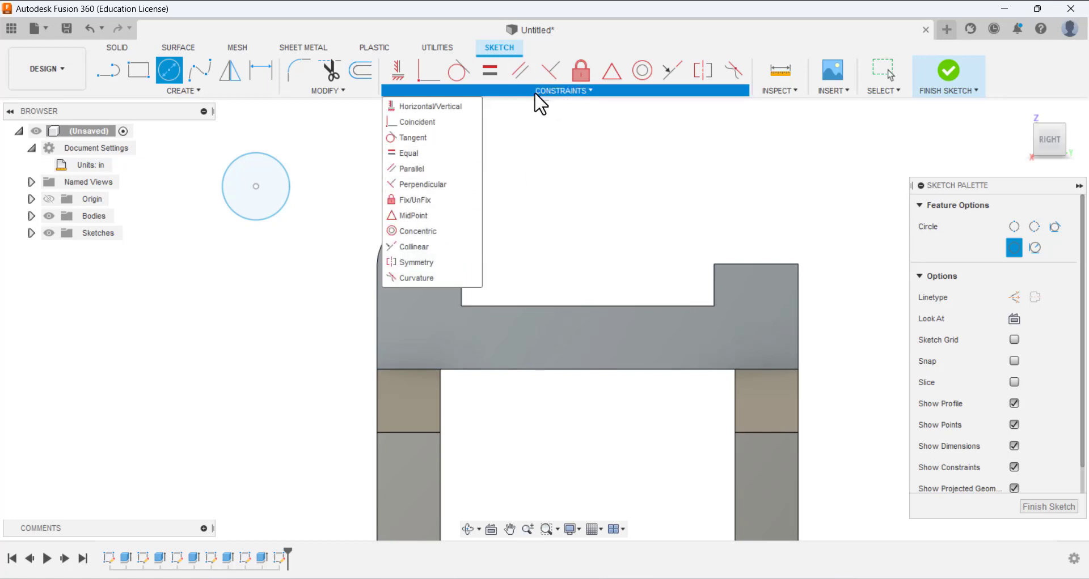
left_click(417, 232)
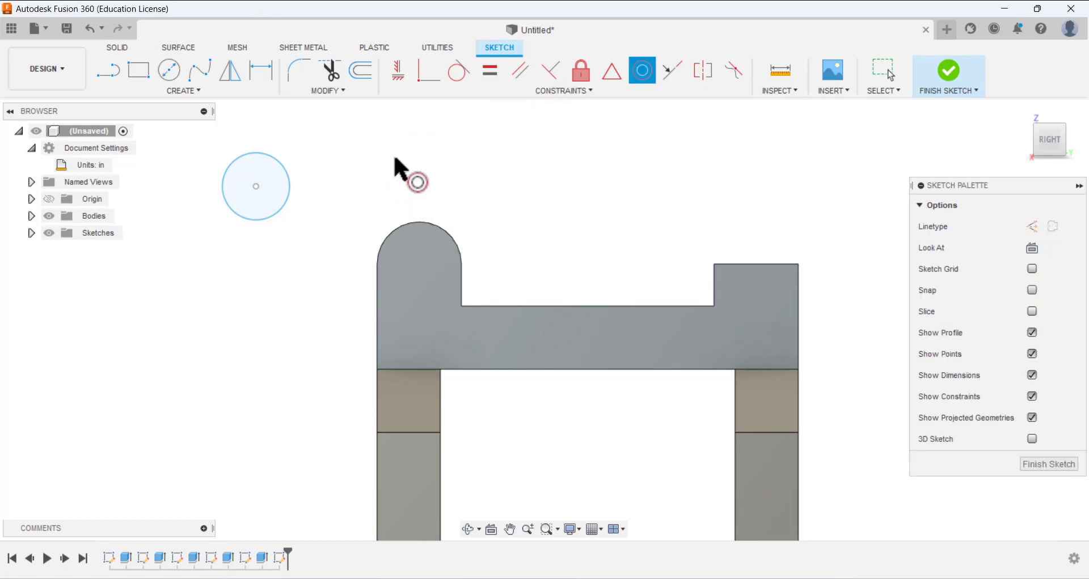
left_click(291, 187)
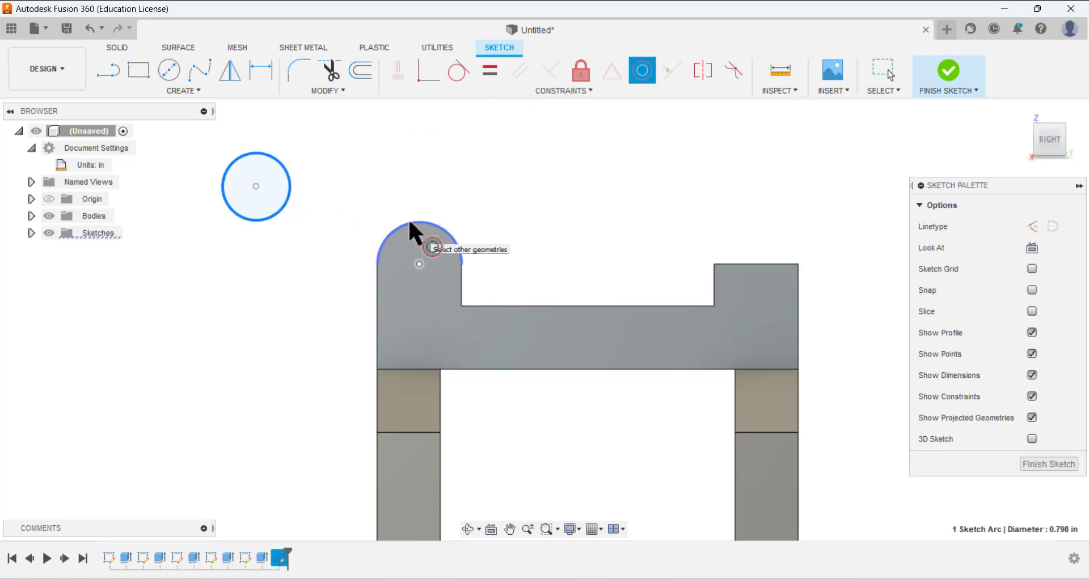
left_click(411, 226)
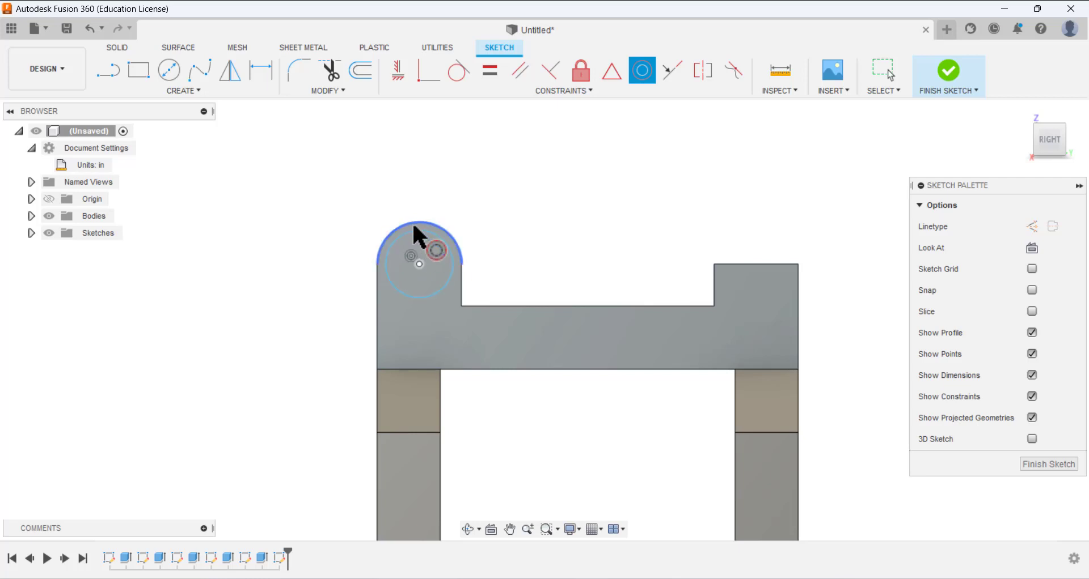
Dimension the circle to a 0.5 in diameter and finish the sketch.
left_click(261, 70)
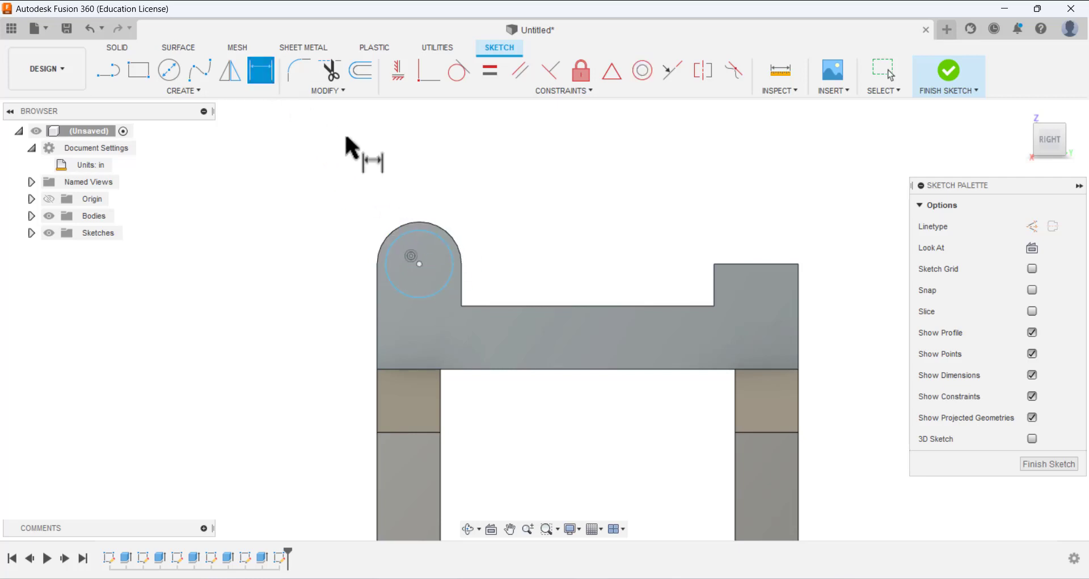
left_click(425, 233)
left_click(460, 192)
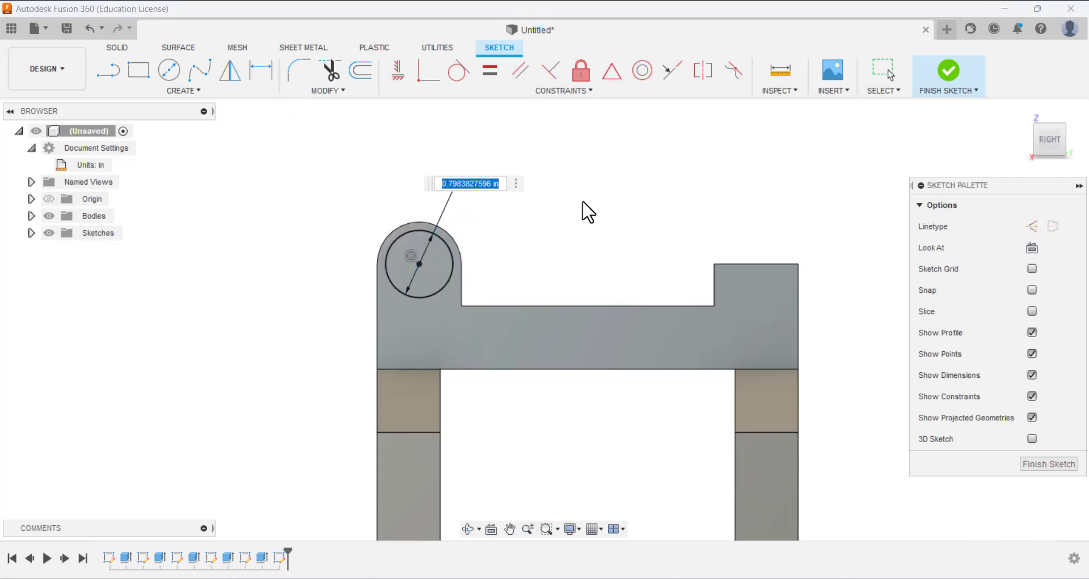
type("1")
key("Return")
double_click(477, 167)
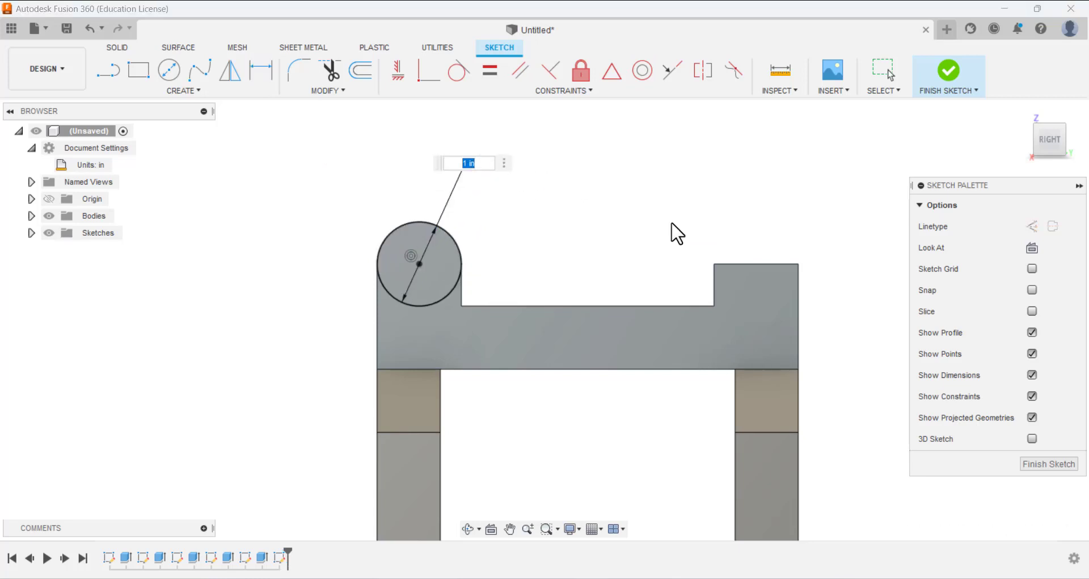
type("0.5")
key("Return")
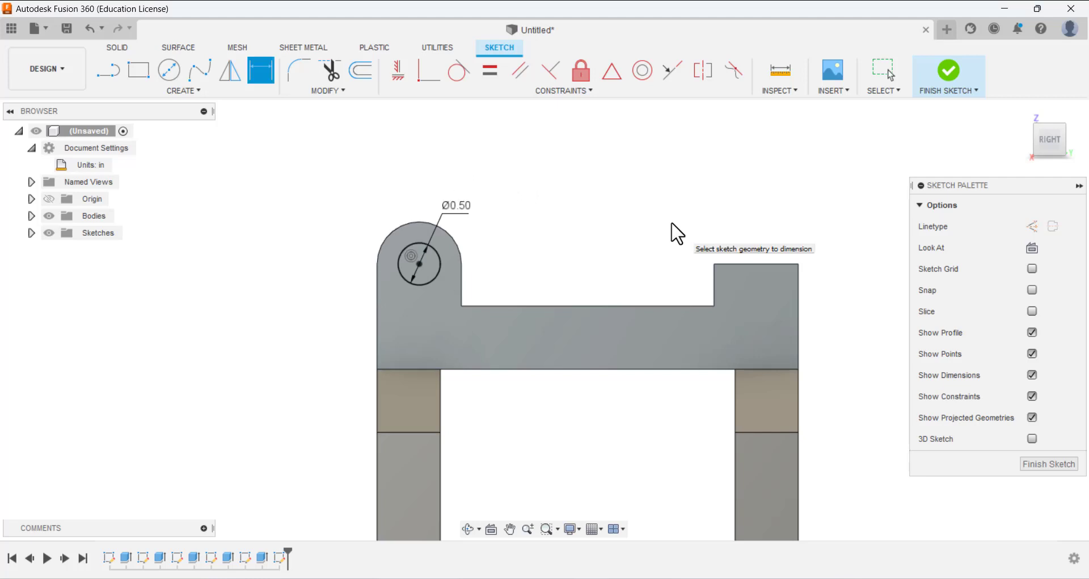
left_click(1048, 464)
mouse_move(573, 260)
middle_mouse_down("shift")
mouse_move(554, 226)
mouse_move(530, 217)
middle_mouse_up("shift")
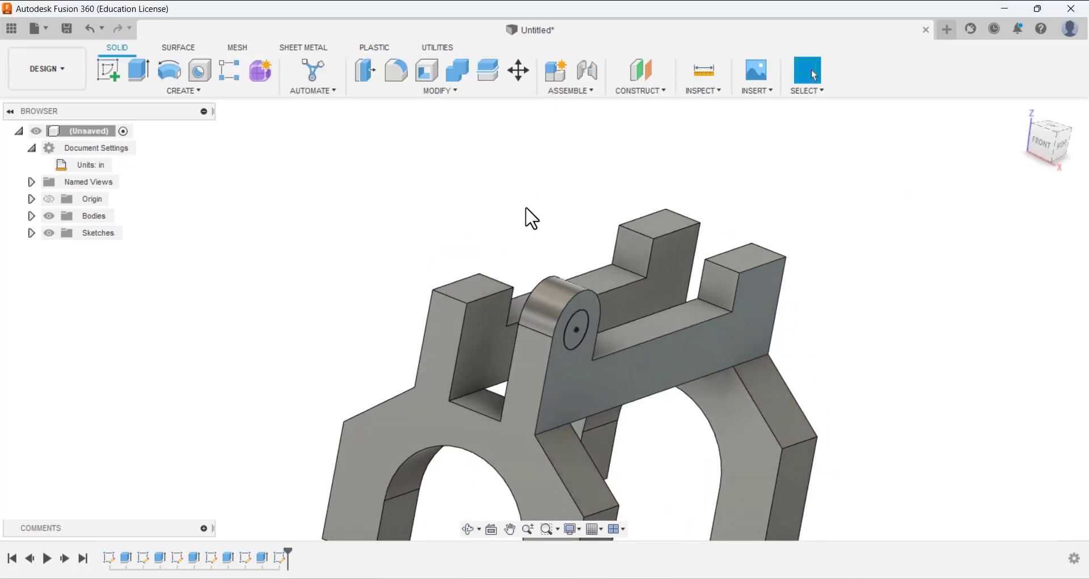
Extrude the lug's circle profile as a cut at -0.6 in to pierce the hole.
left_click(140, 66)
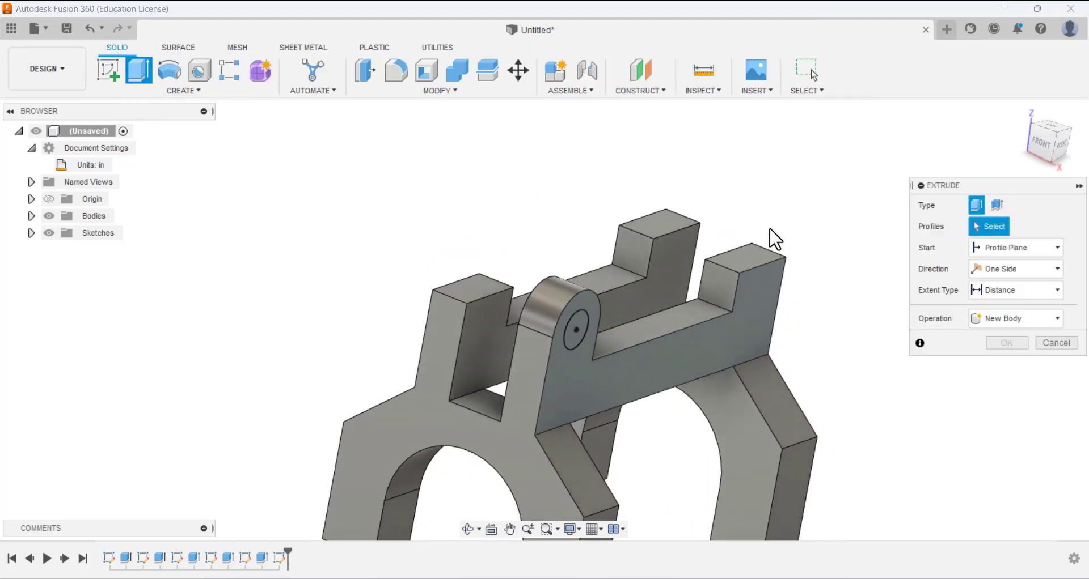
left_click(574, 317)
middle_click_drag(591, 305, 656, 311, "shift")
left_click_drag(735, 340, 652, 322)
middle_click_drag(697, 304, 740, 300, "shift")
scroll(736, 300, "up", 5)
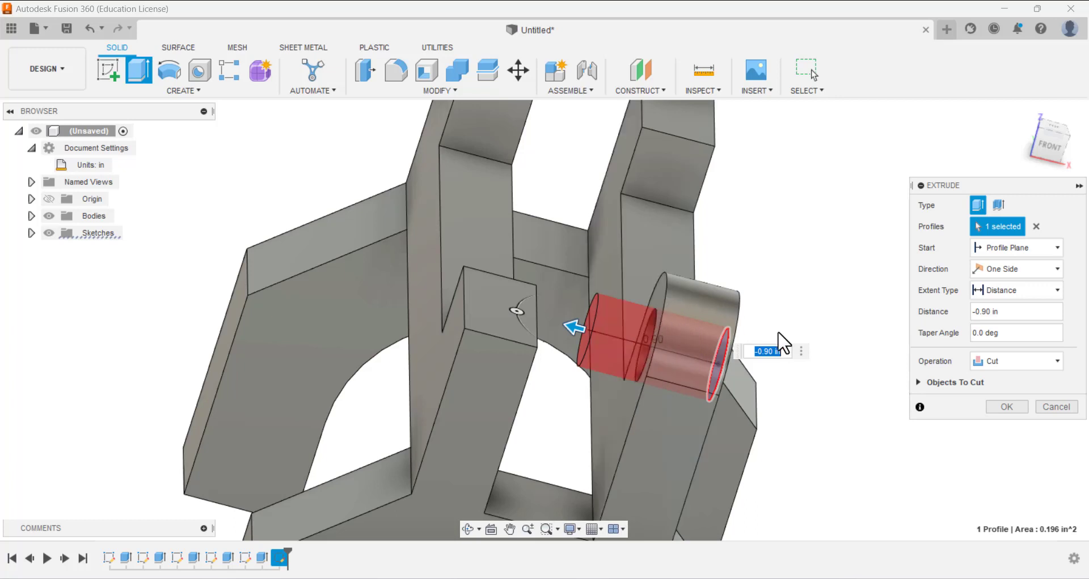
key("BackSpace")
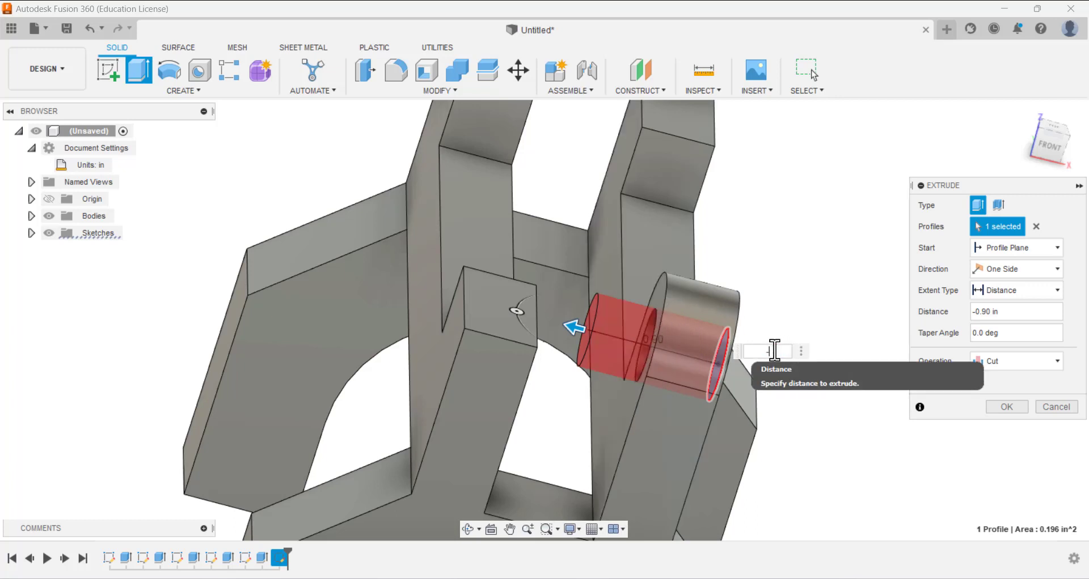
type("-0.6")
key("Return")
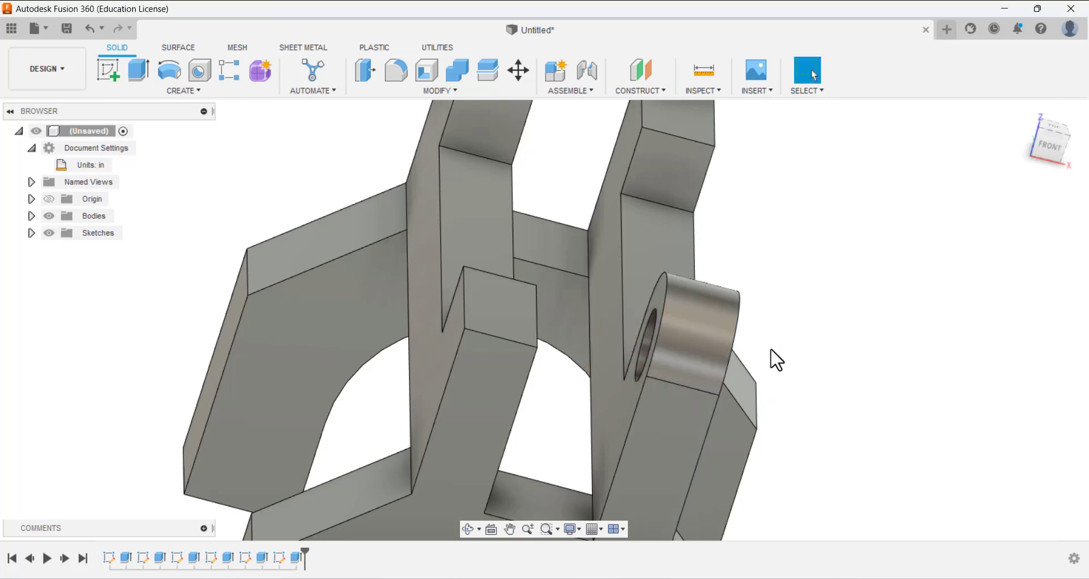
middle_click_drag(777, 361, 608, 281, "shift")
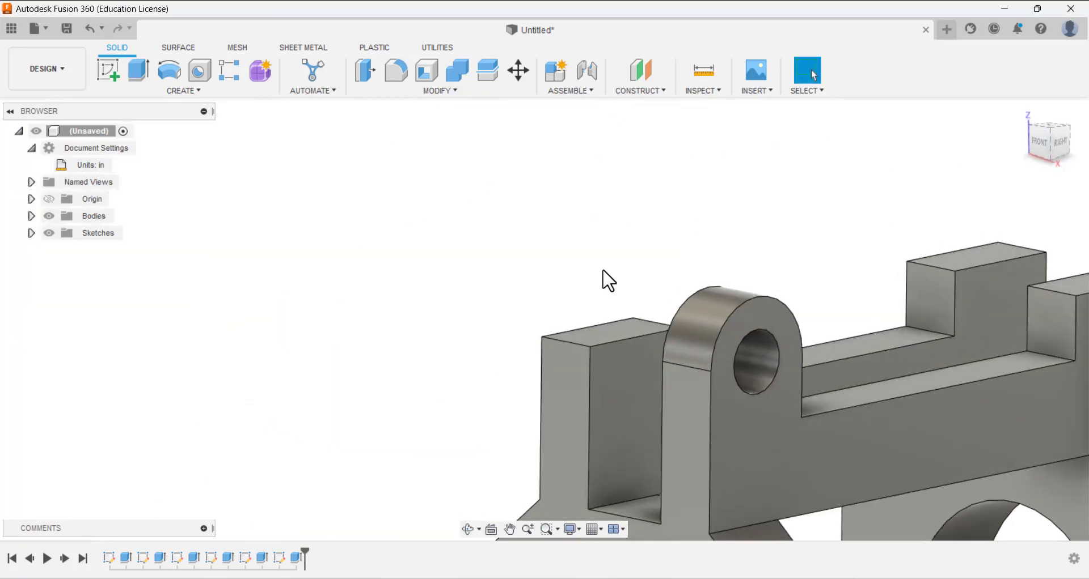
scroll(608, 280, "down", 5)
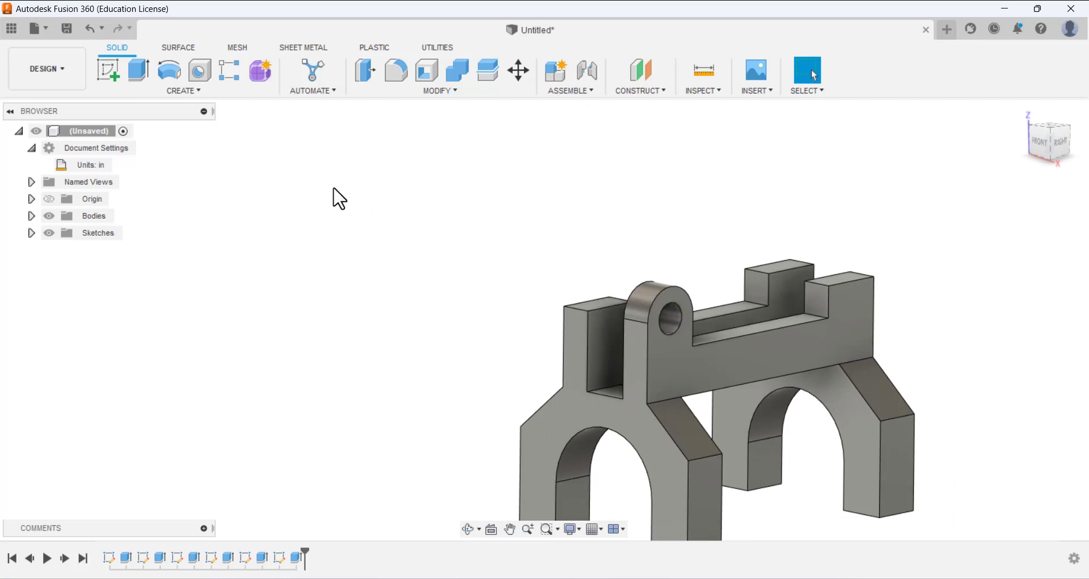
left_click(168, 90)
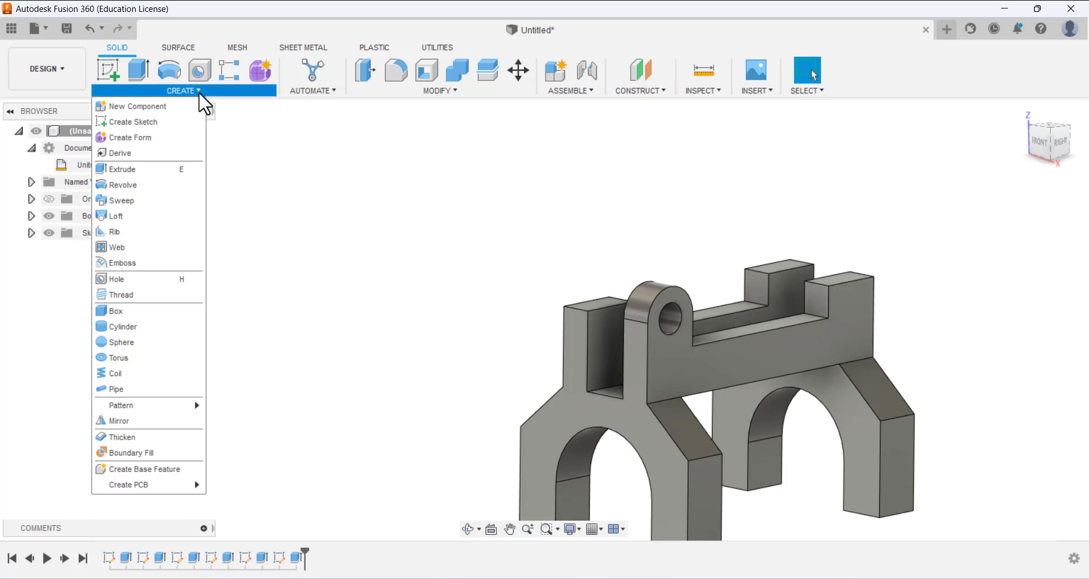
Start a Features mirror and select the lug extrusion and hole cut.
left_click(136, 421)
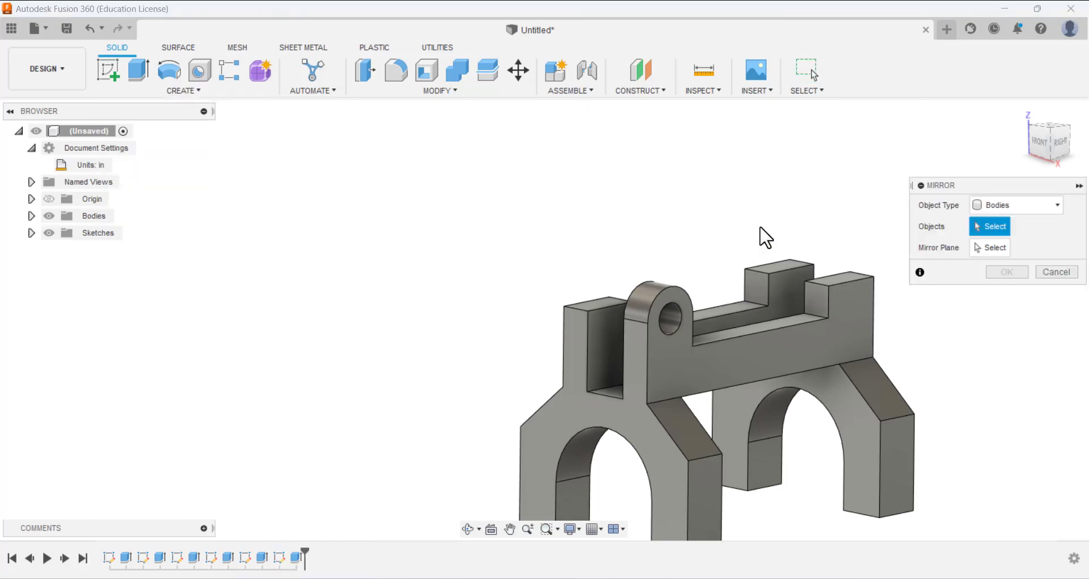
left_click(1005, 207)
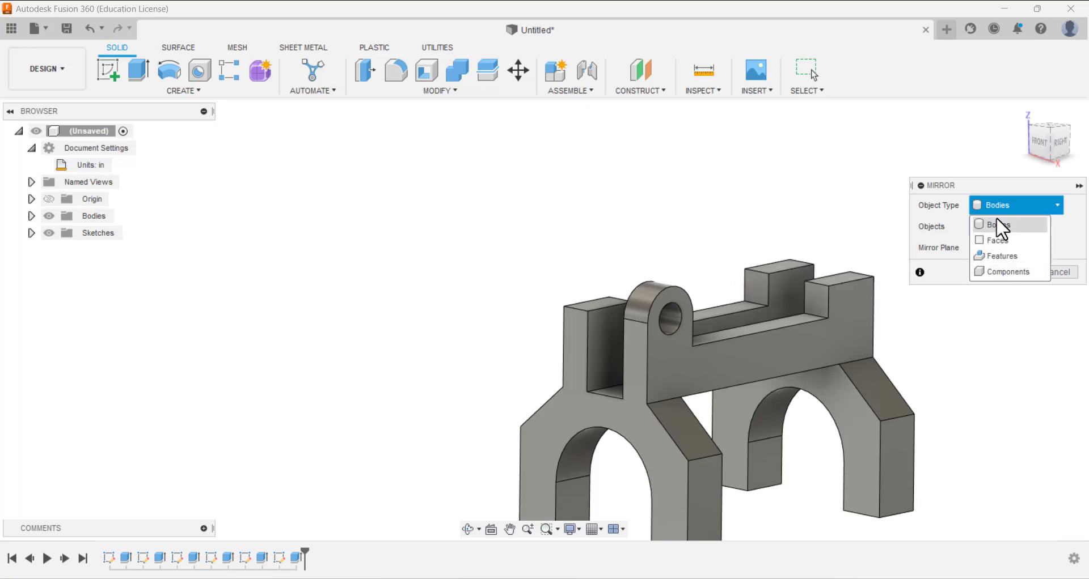
left_click(1008, 255)
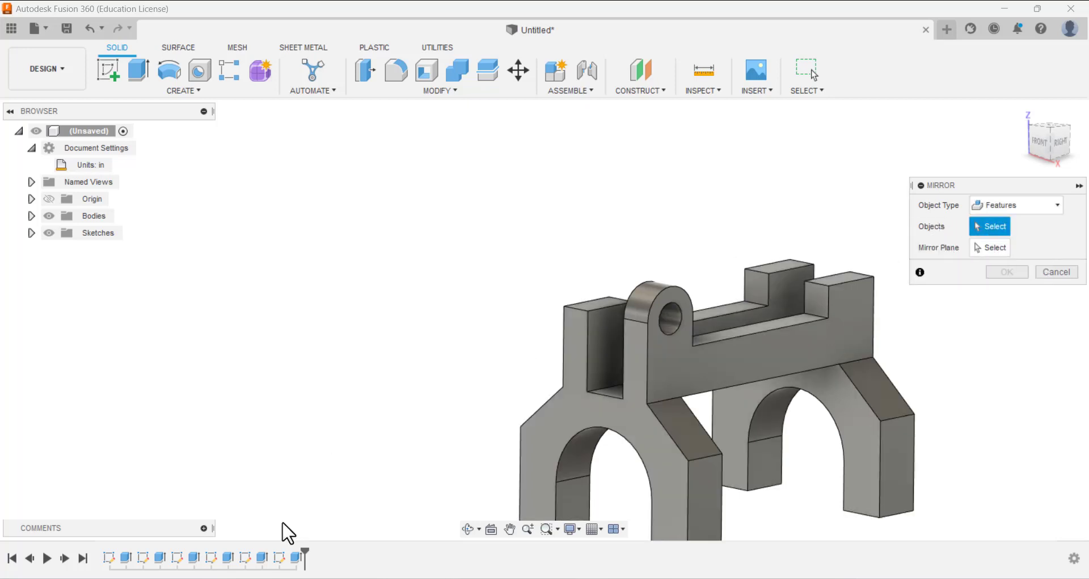
left_click(264, 559)
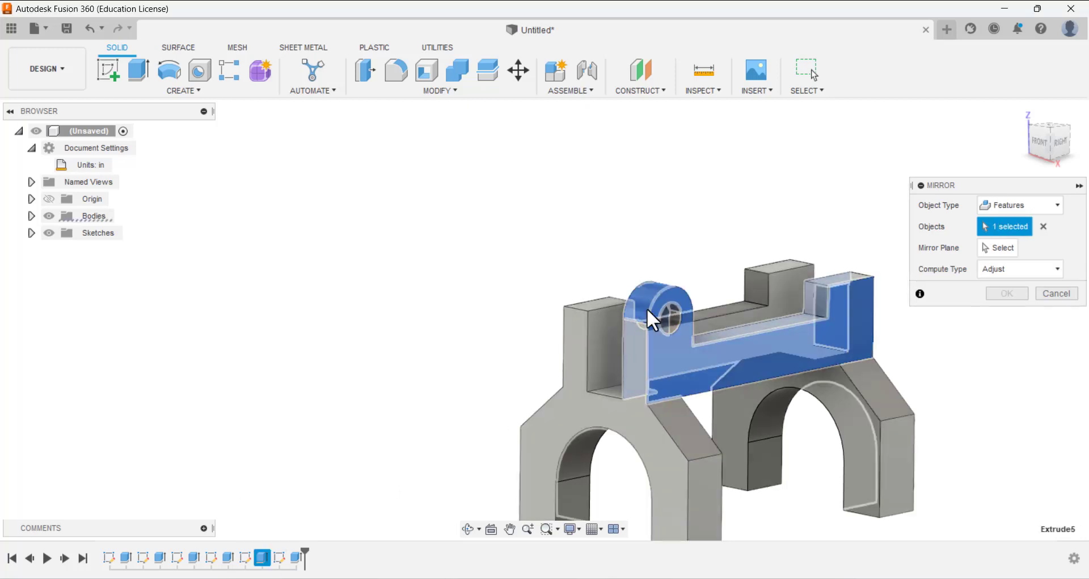
left_click(296, 559)
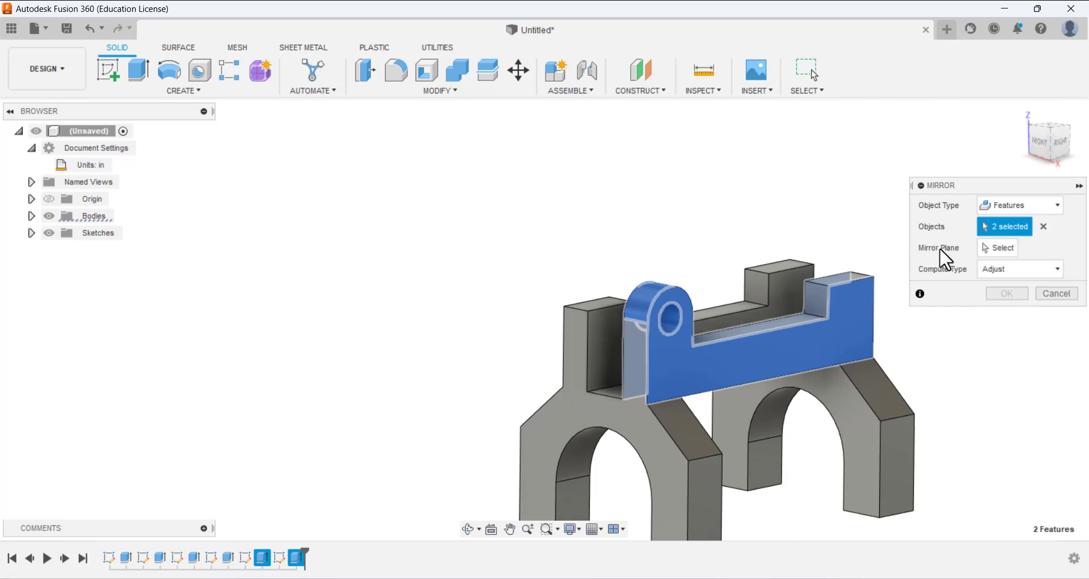
Mirror the selected features across the middle origin plane.
left_click(998, 247)
scroll(647, 207, "up", 3)
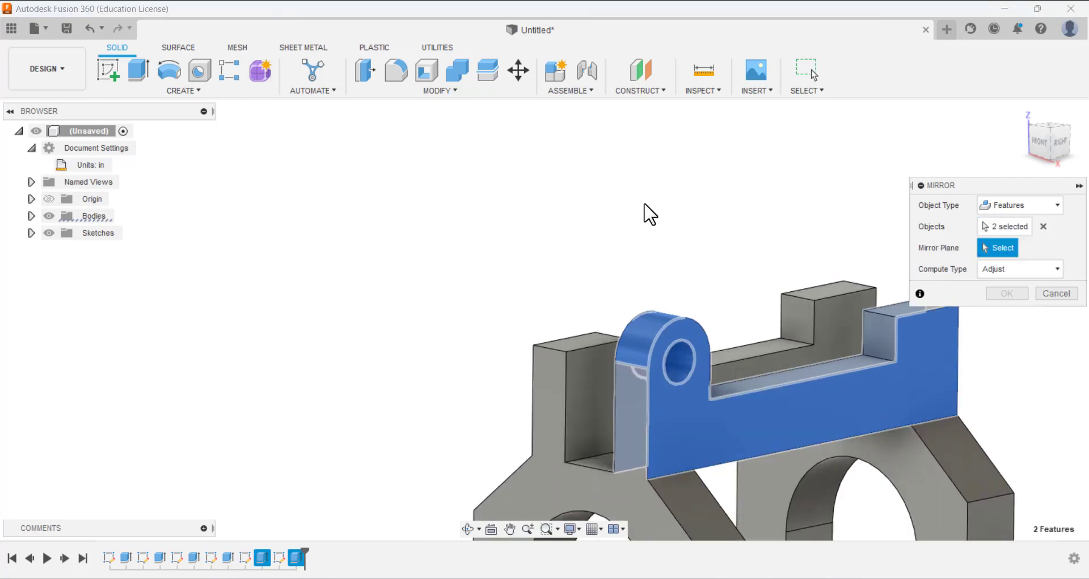
scroll(638, 255, "down", 3)
middle_click_drag(554, 348, 574, 351, "shift")
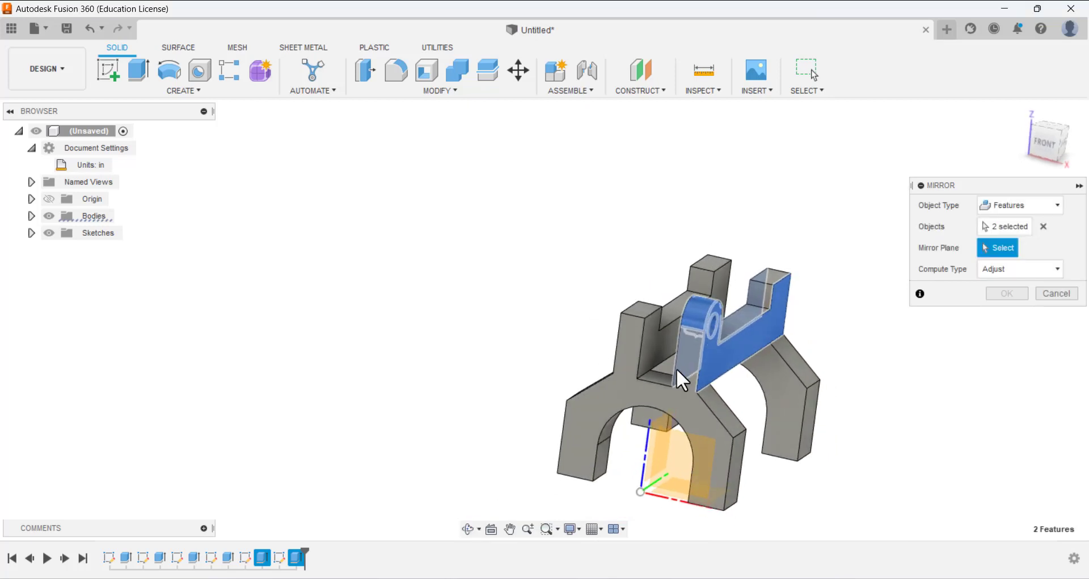
left_click(662, 419)
middle_click_drag(566, 365, 771, 304, "shift")
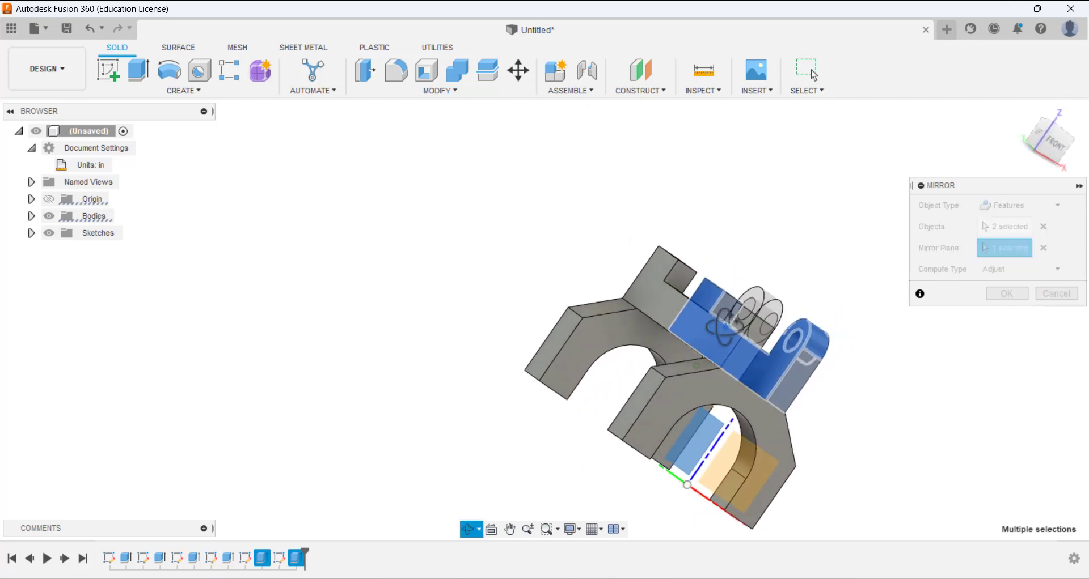
left_click(1004, 294)
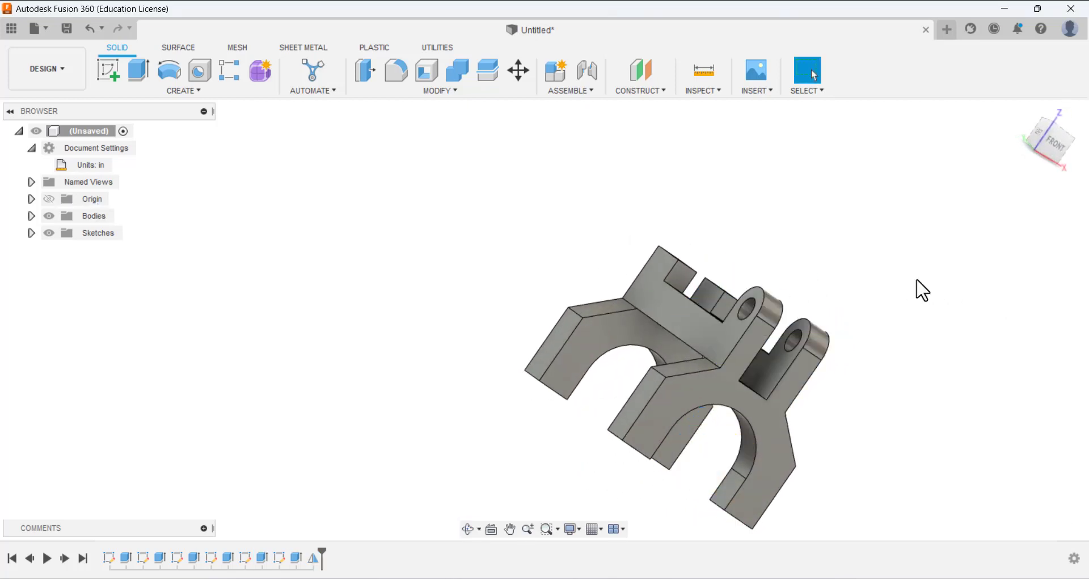
middle_click_drag(917, 289, 735, 268, "shift")
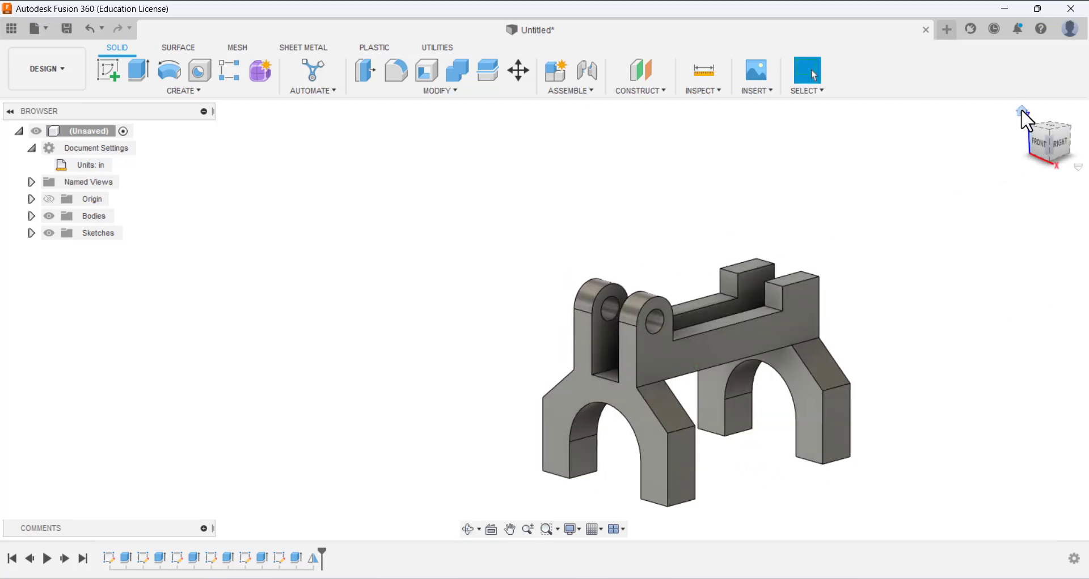
left_click(1021, 110)
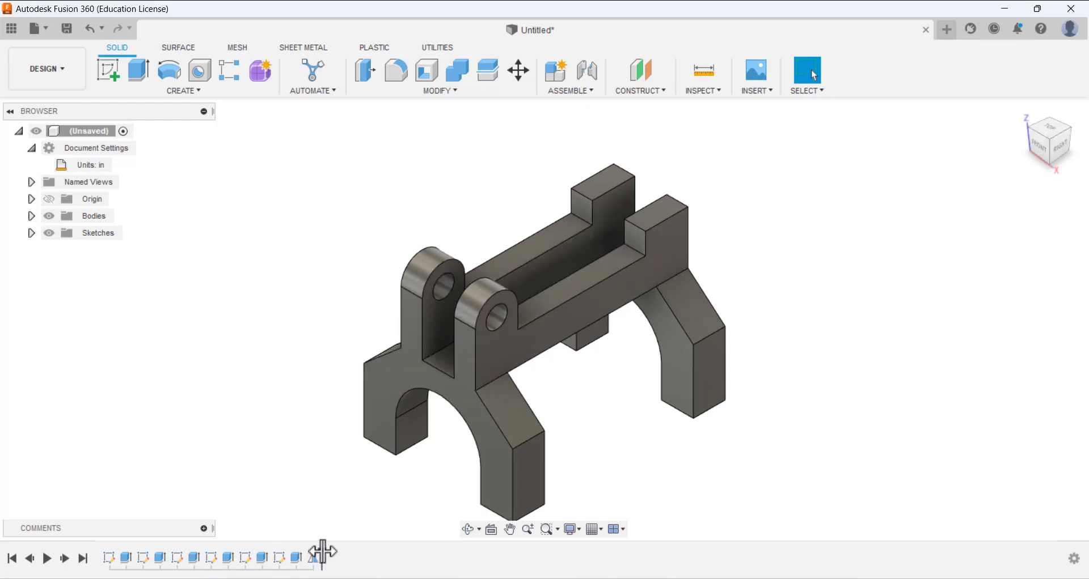
left_click_drag(321, 553, 135, 553)
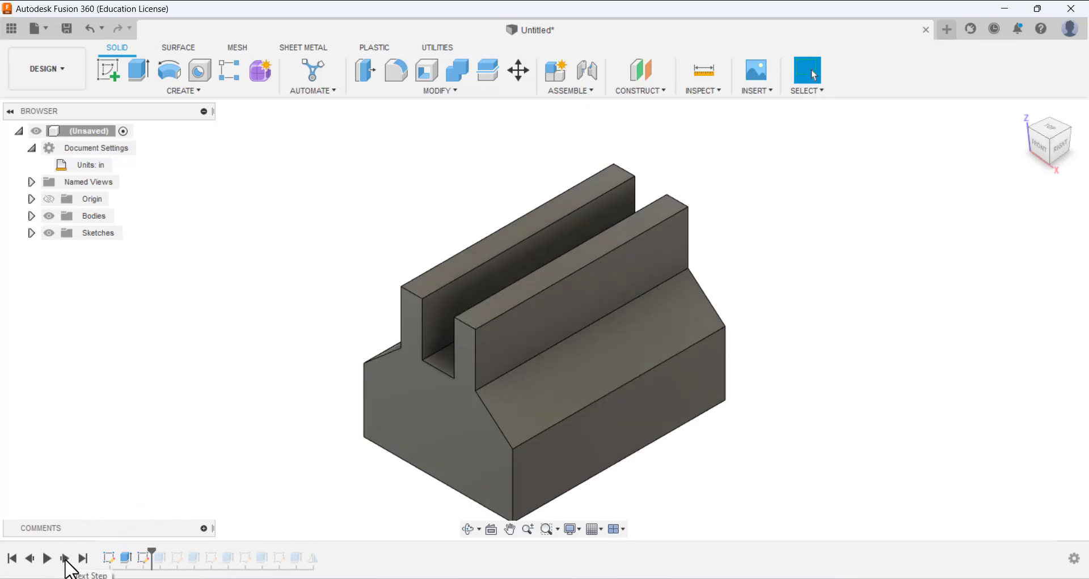
left_click(65, 560)
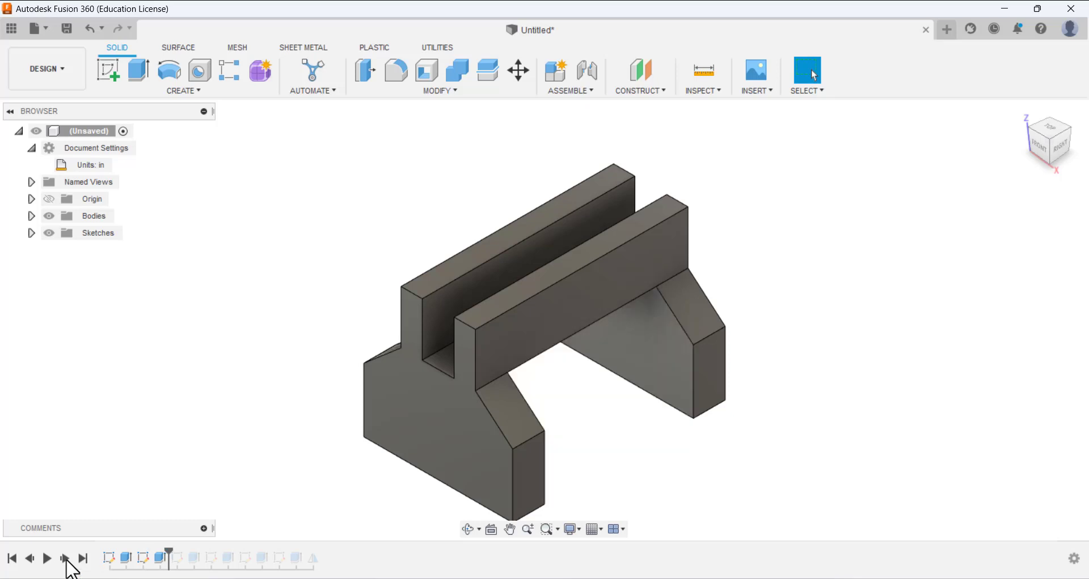
left_click(65, 559)
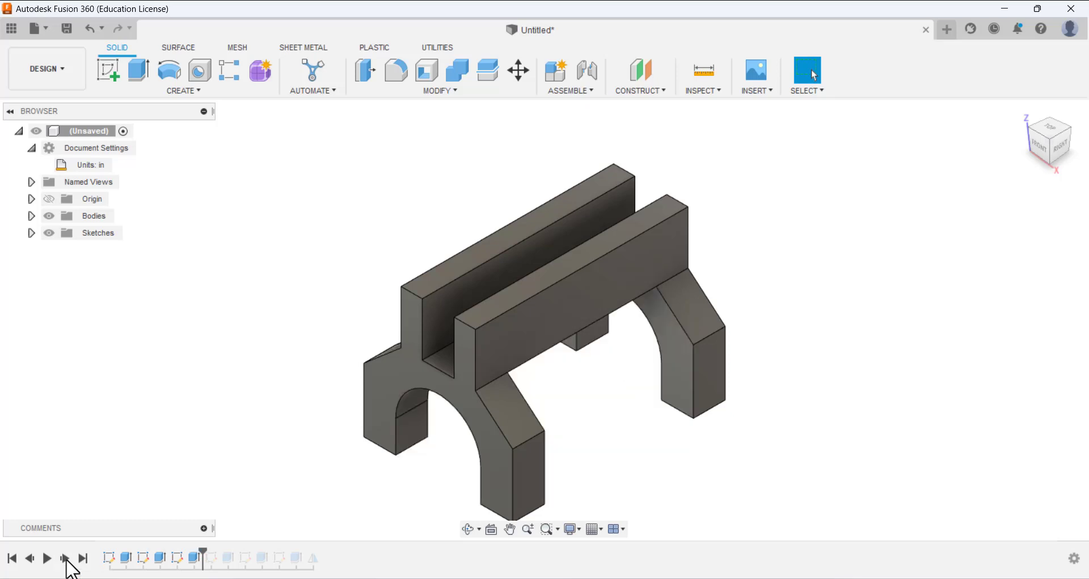
left_click(65, 560)
left_click(65, 560)
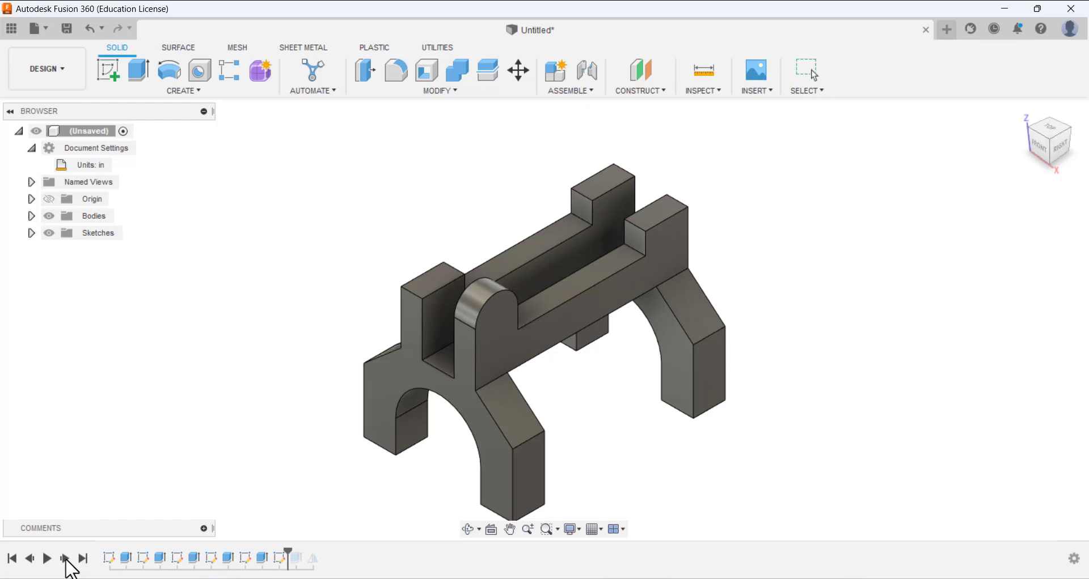
left_click(65, 559)
left_click(65, 559)
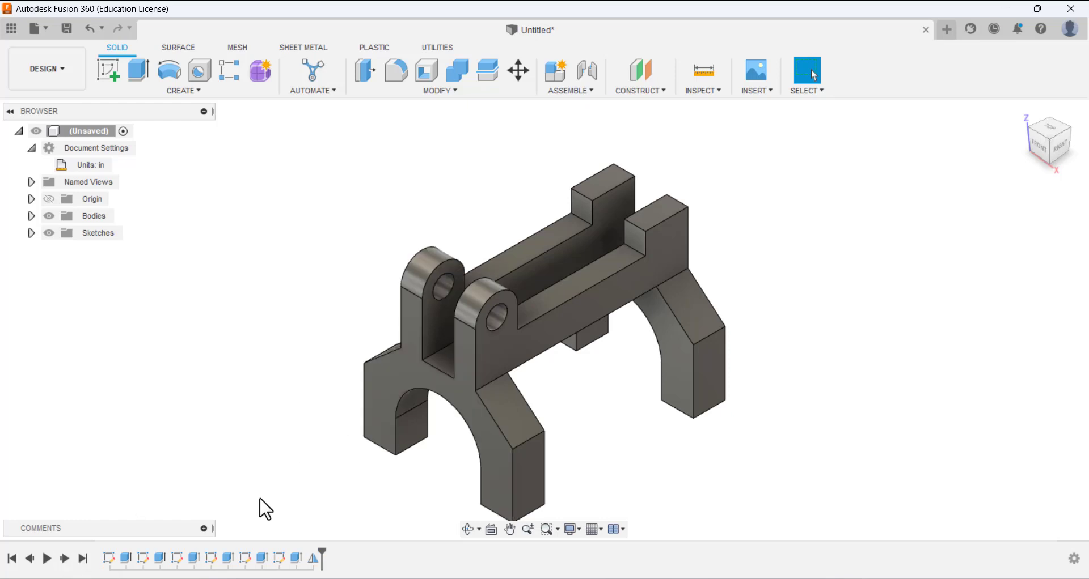
middle_click_drag(553, 369, 526, 339, "shift")
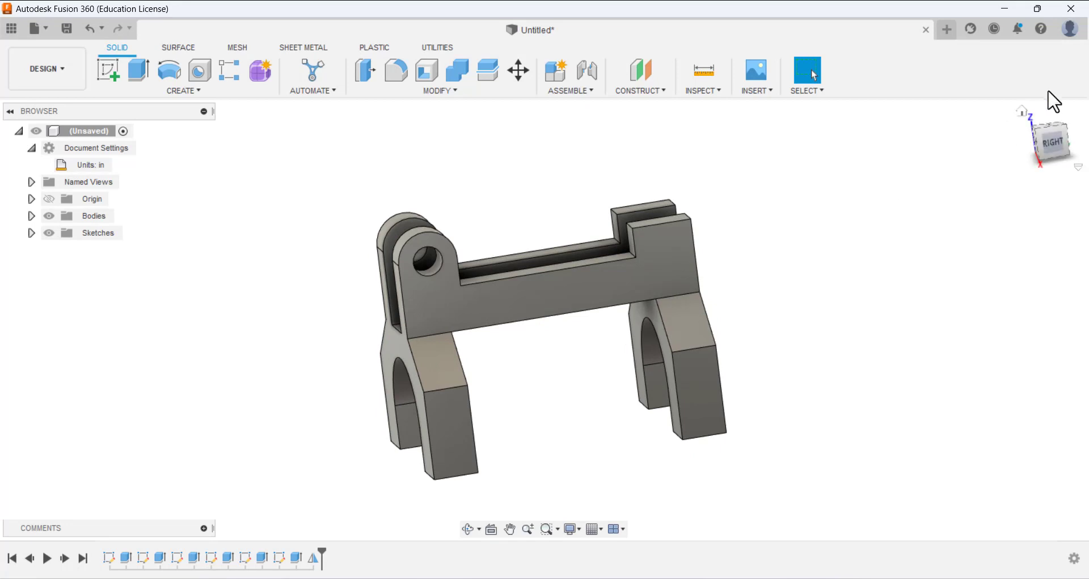
left_click(1022, 110)
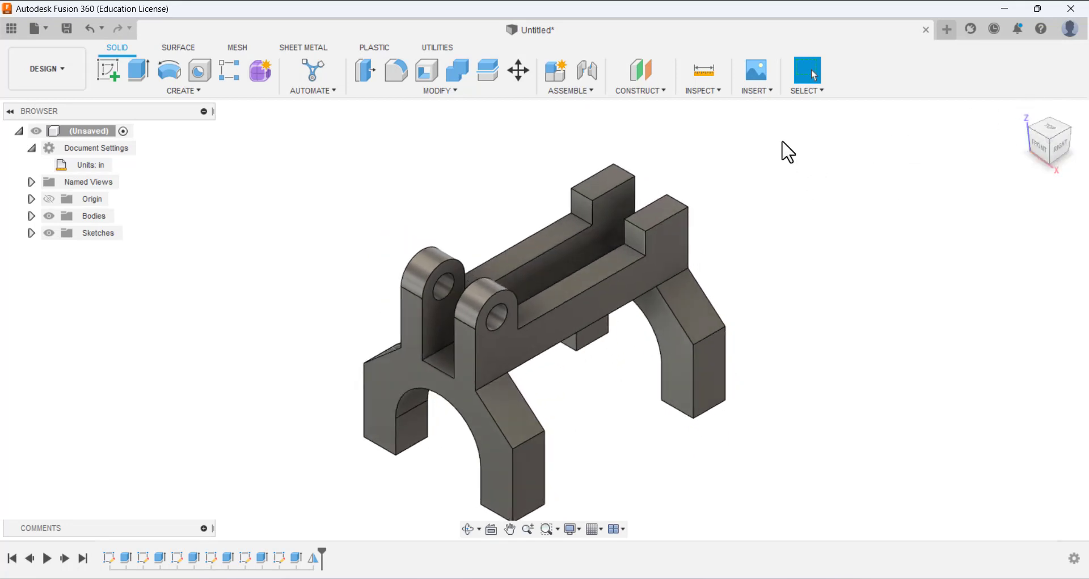